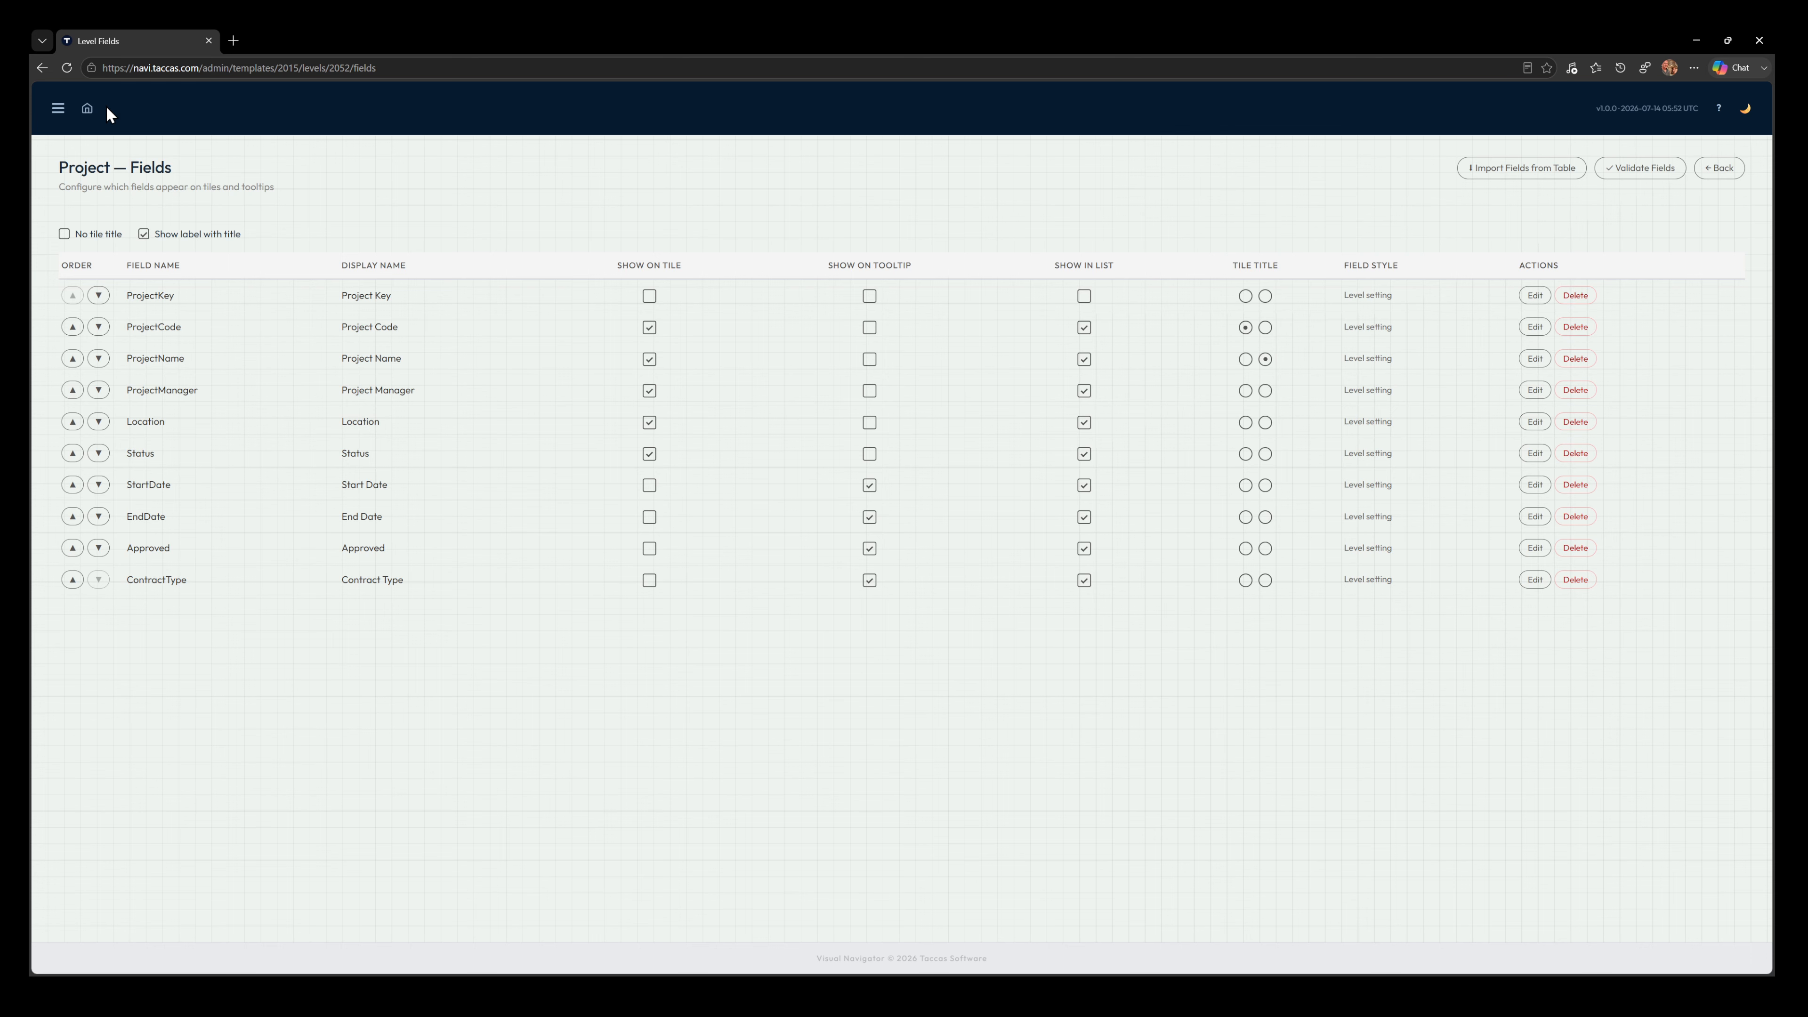
Open the Project Execution dashboard in a duplicate browser tab and compare its project tiles and tooltips with the Project field settings
key("ctrl+shift+k")
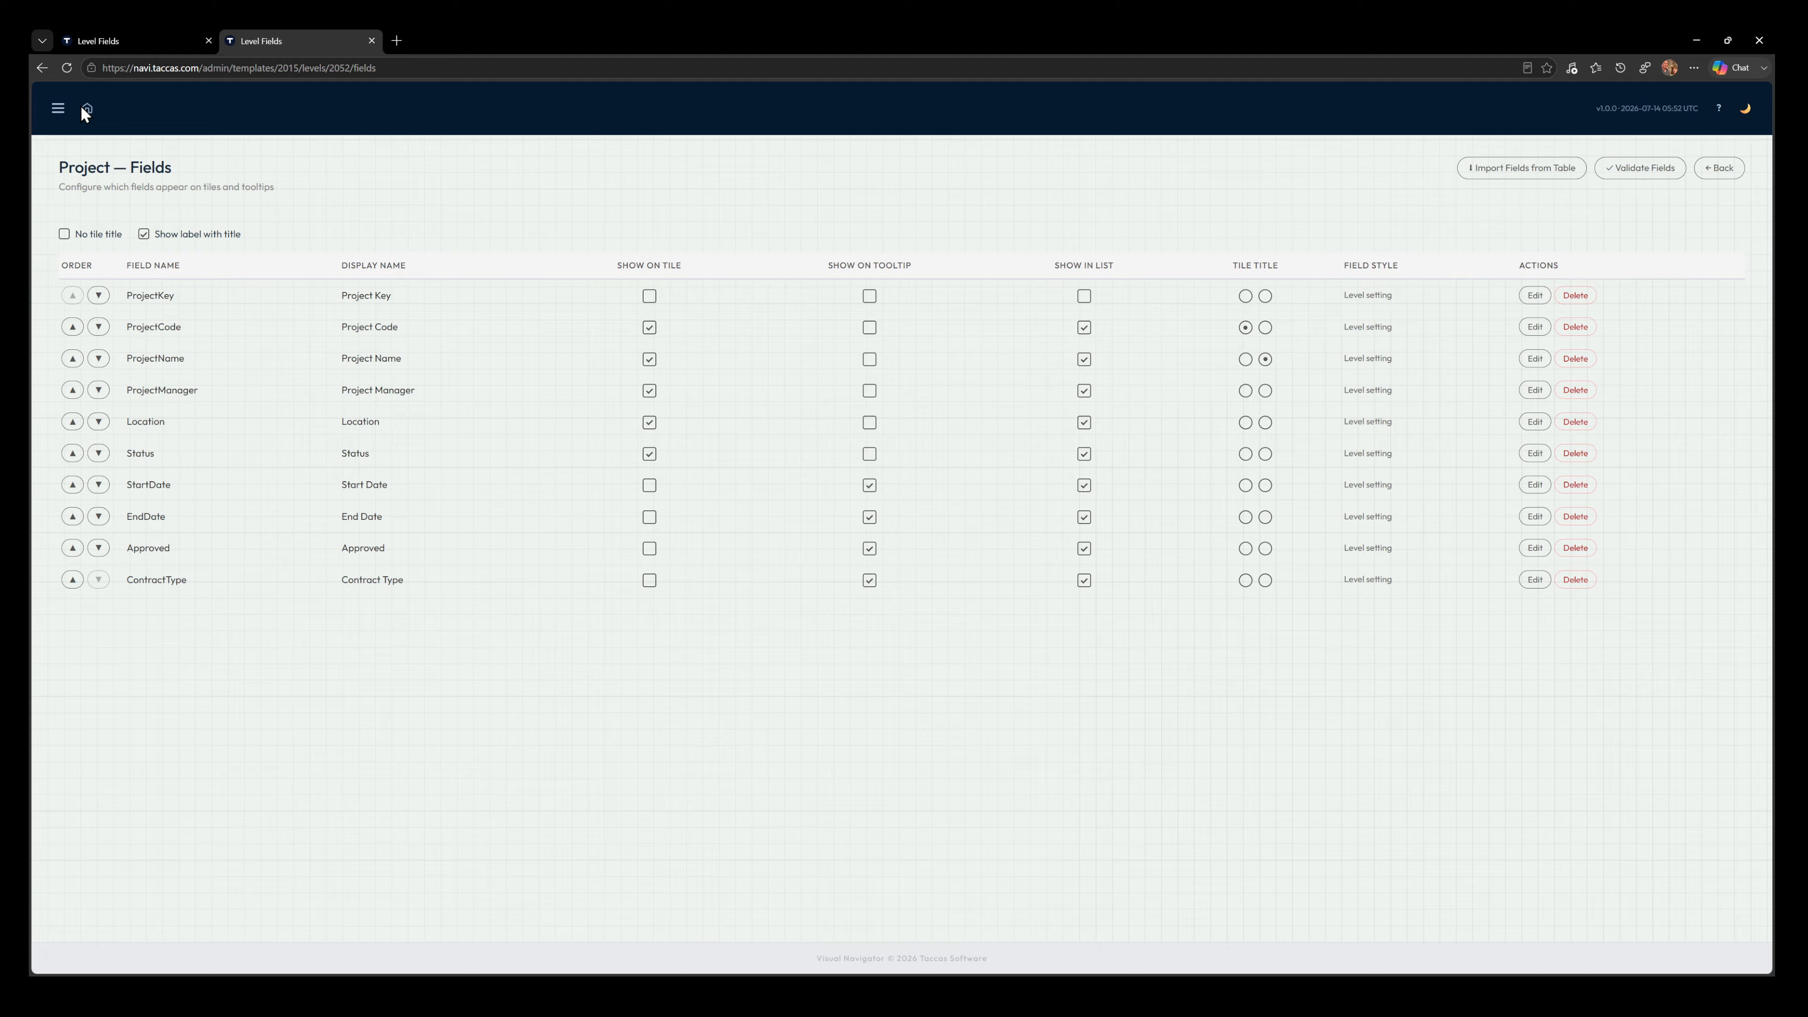
left_click(85, 109)
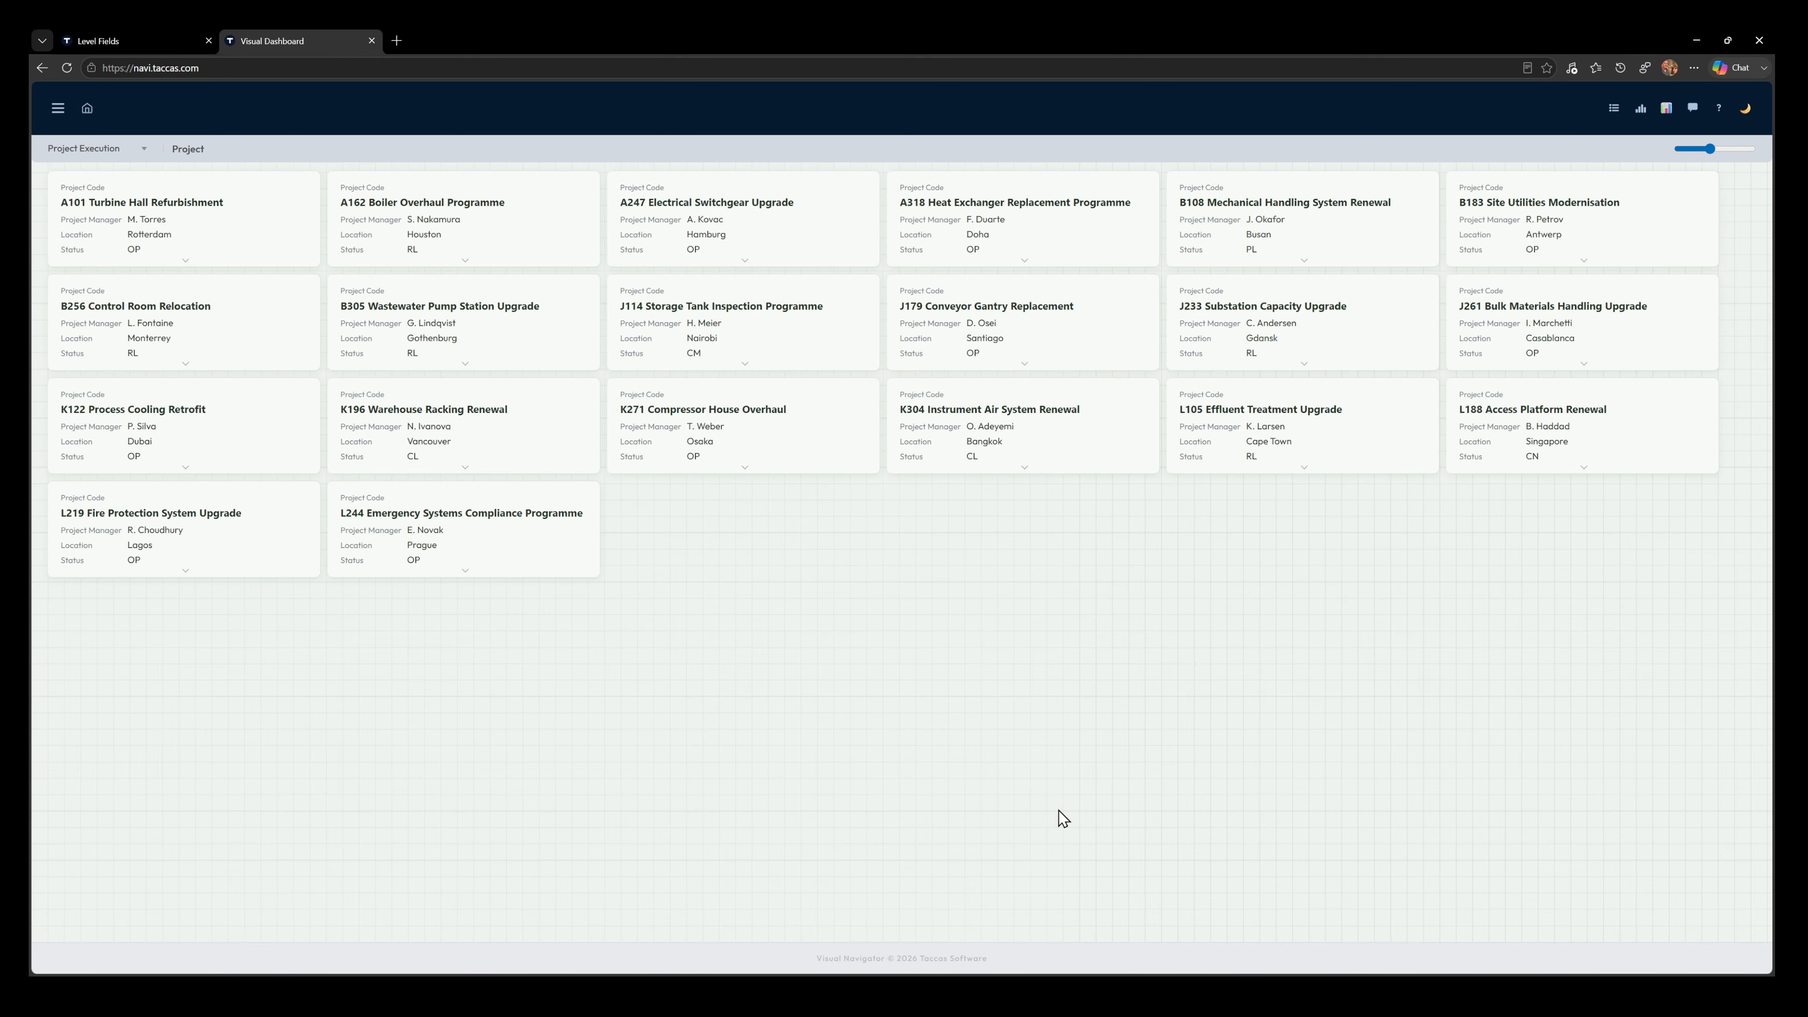
mouse_move(107, 208)
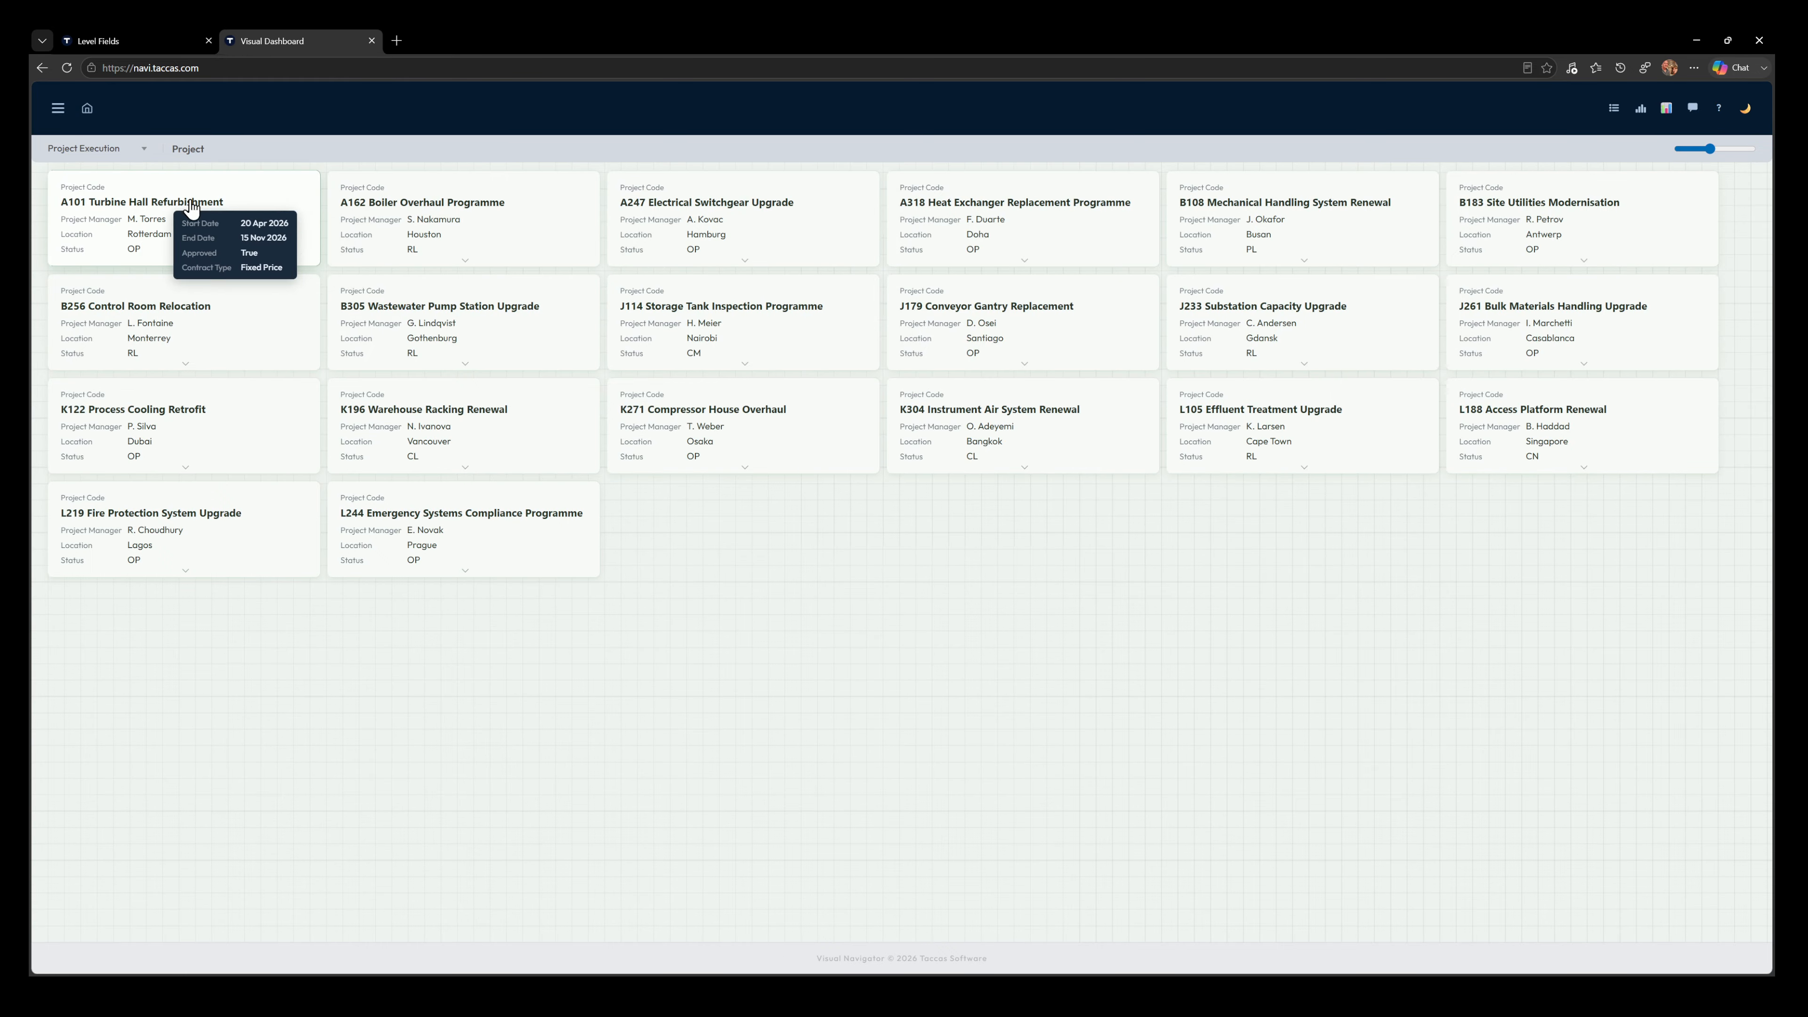
left_click(139, 44)
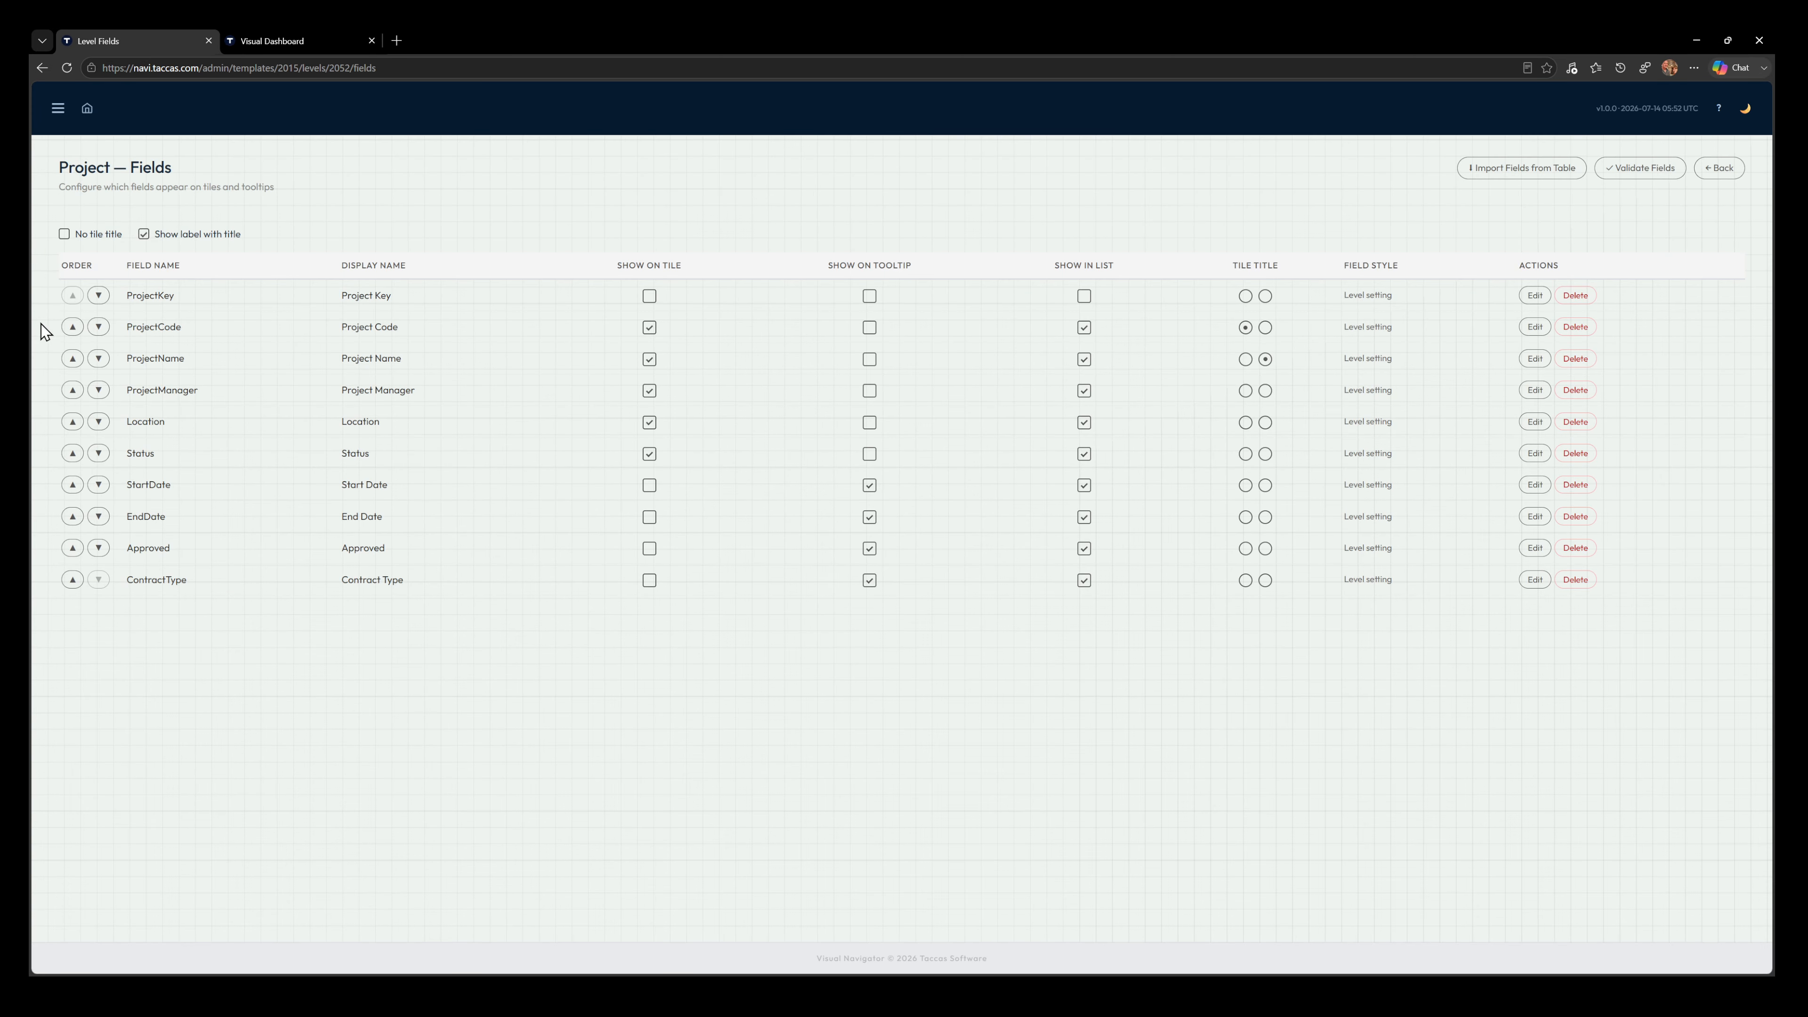
left_click(281, 43)
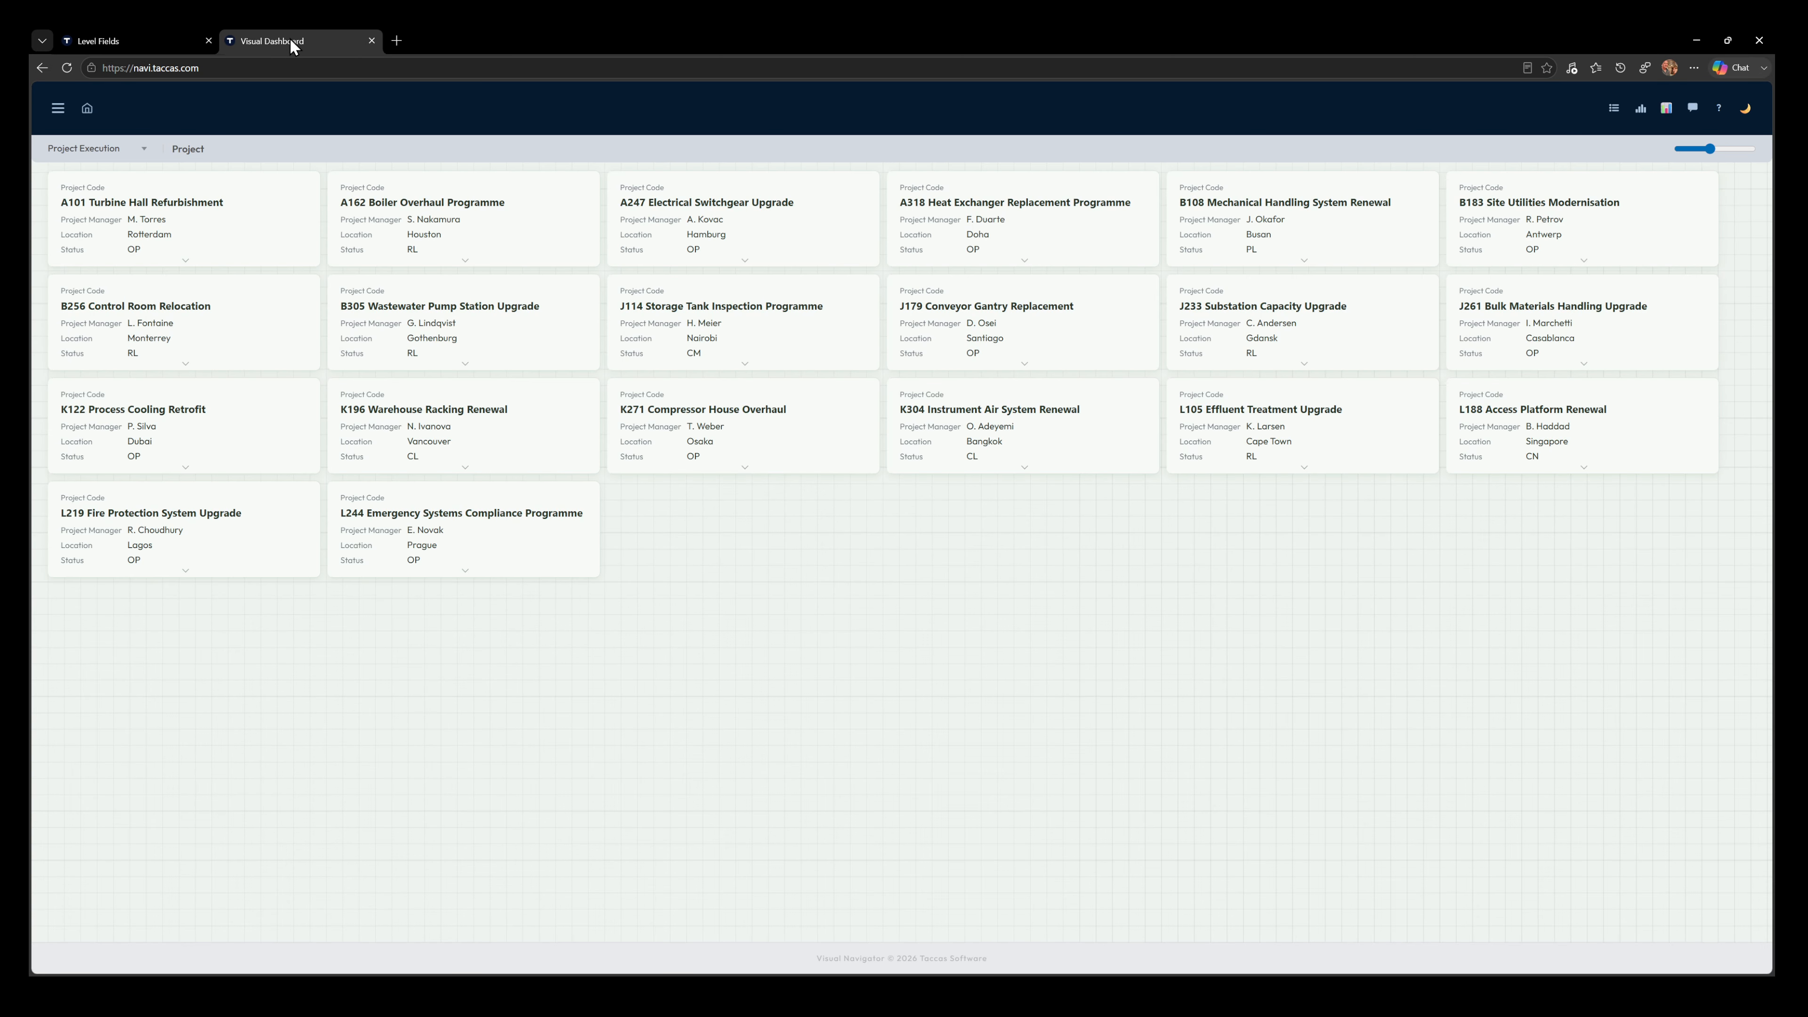
mouse_move(253, 226)
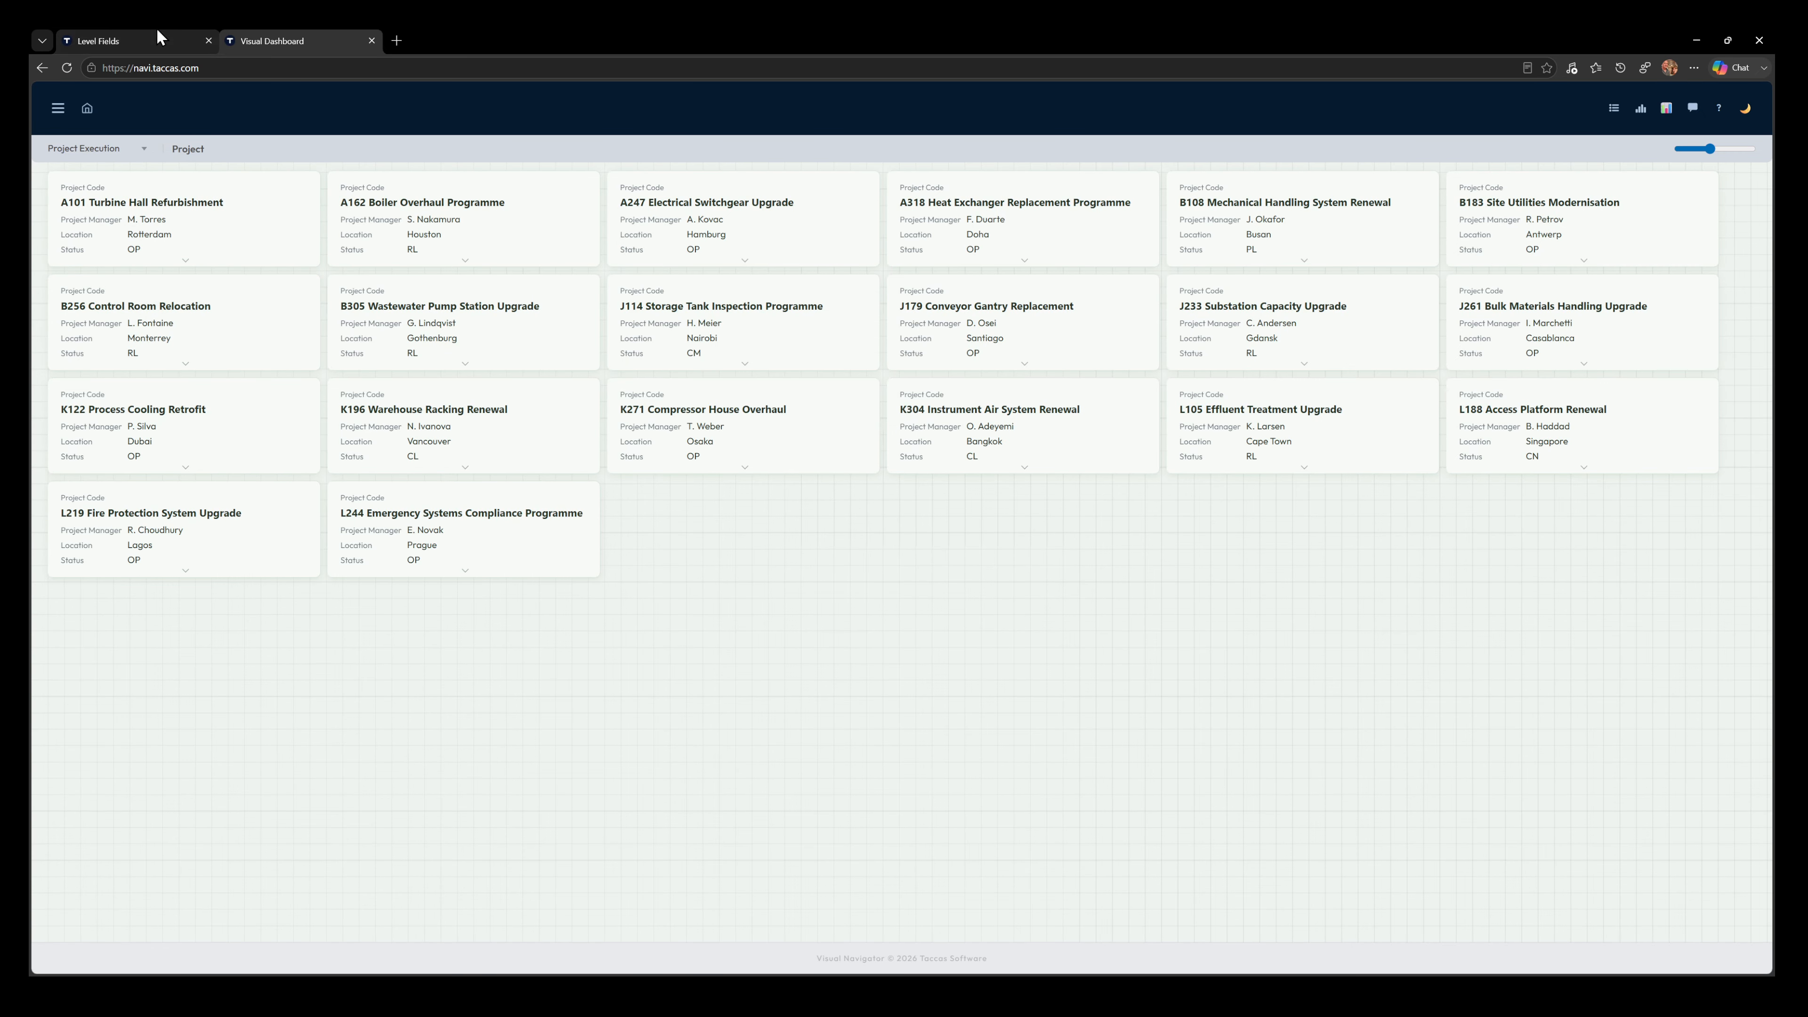
Set the tile display style of the Project level's ProjectManager field to Stacked — label above, value below, and save it
left_click(145, 40)
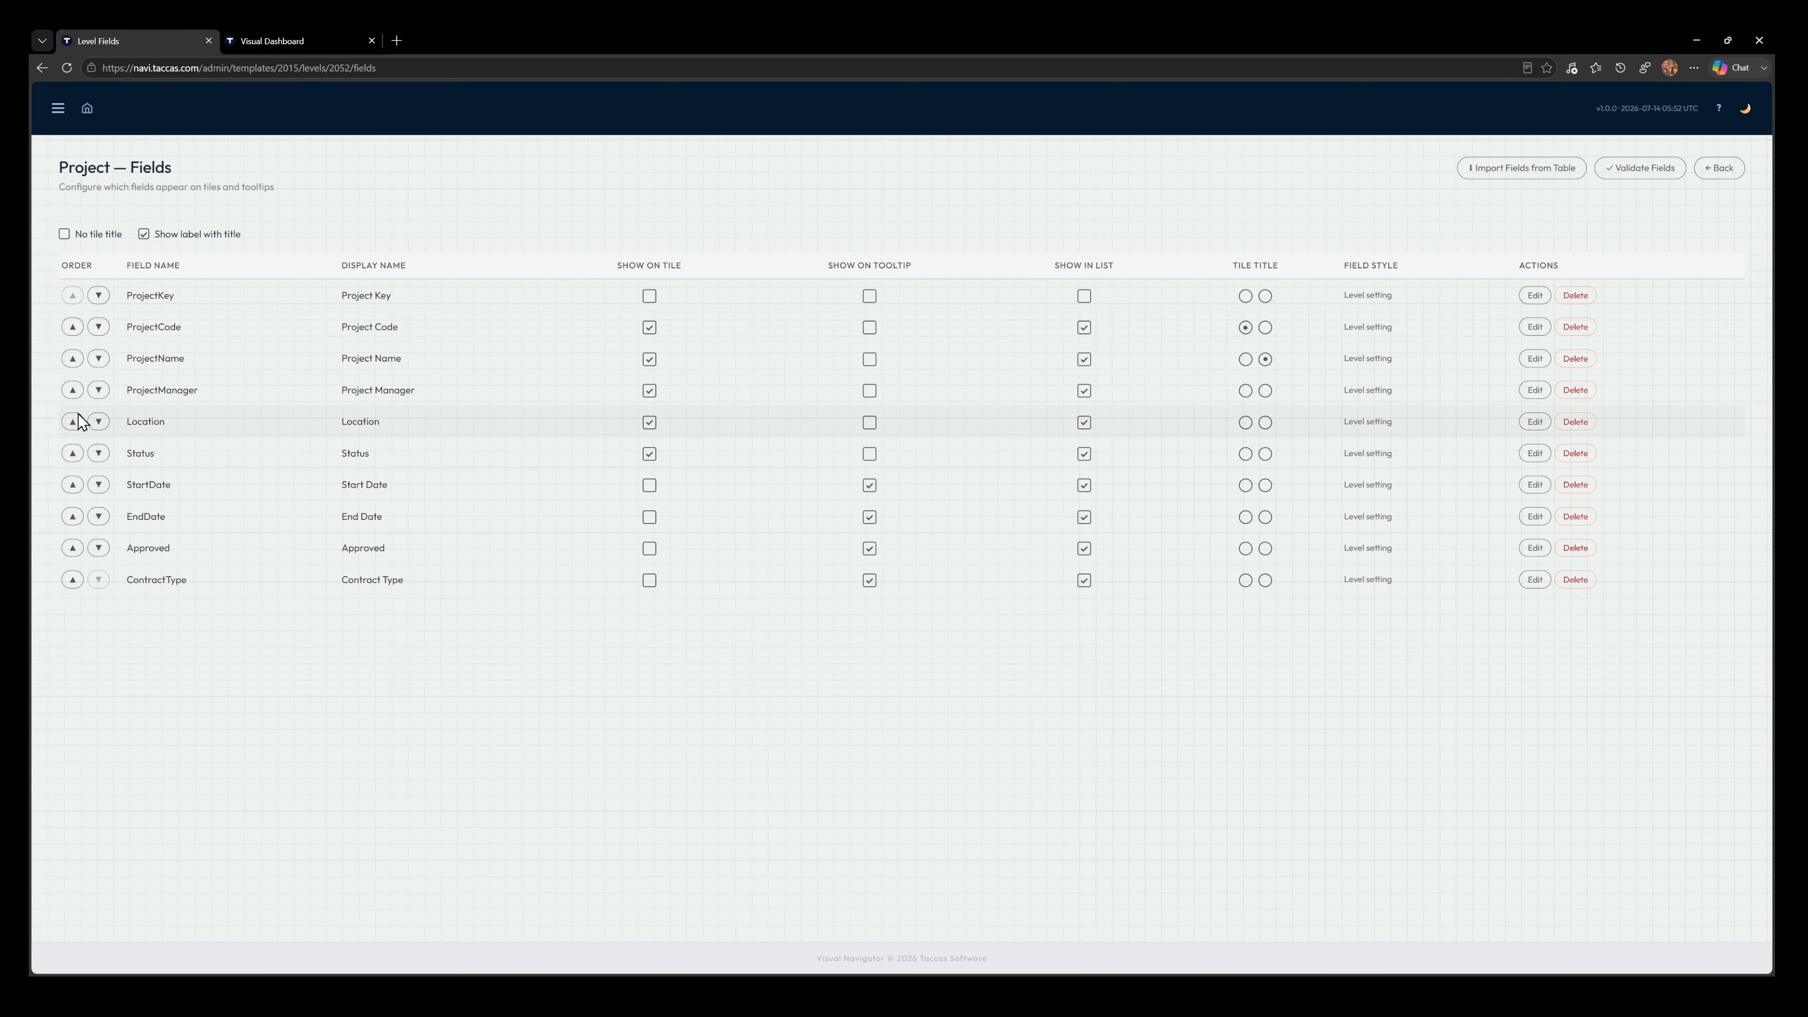
left_click(1535, 390)
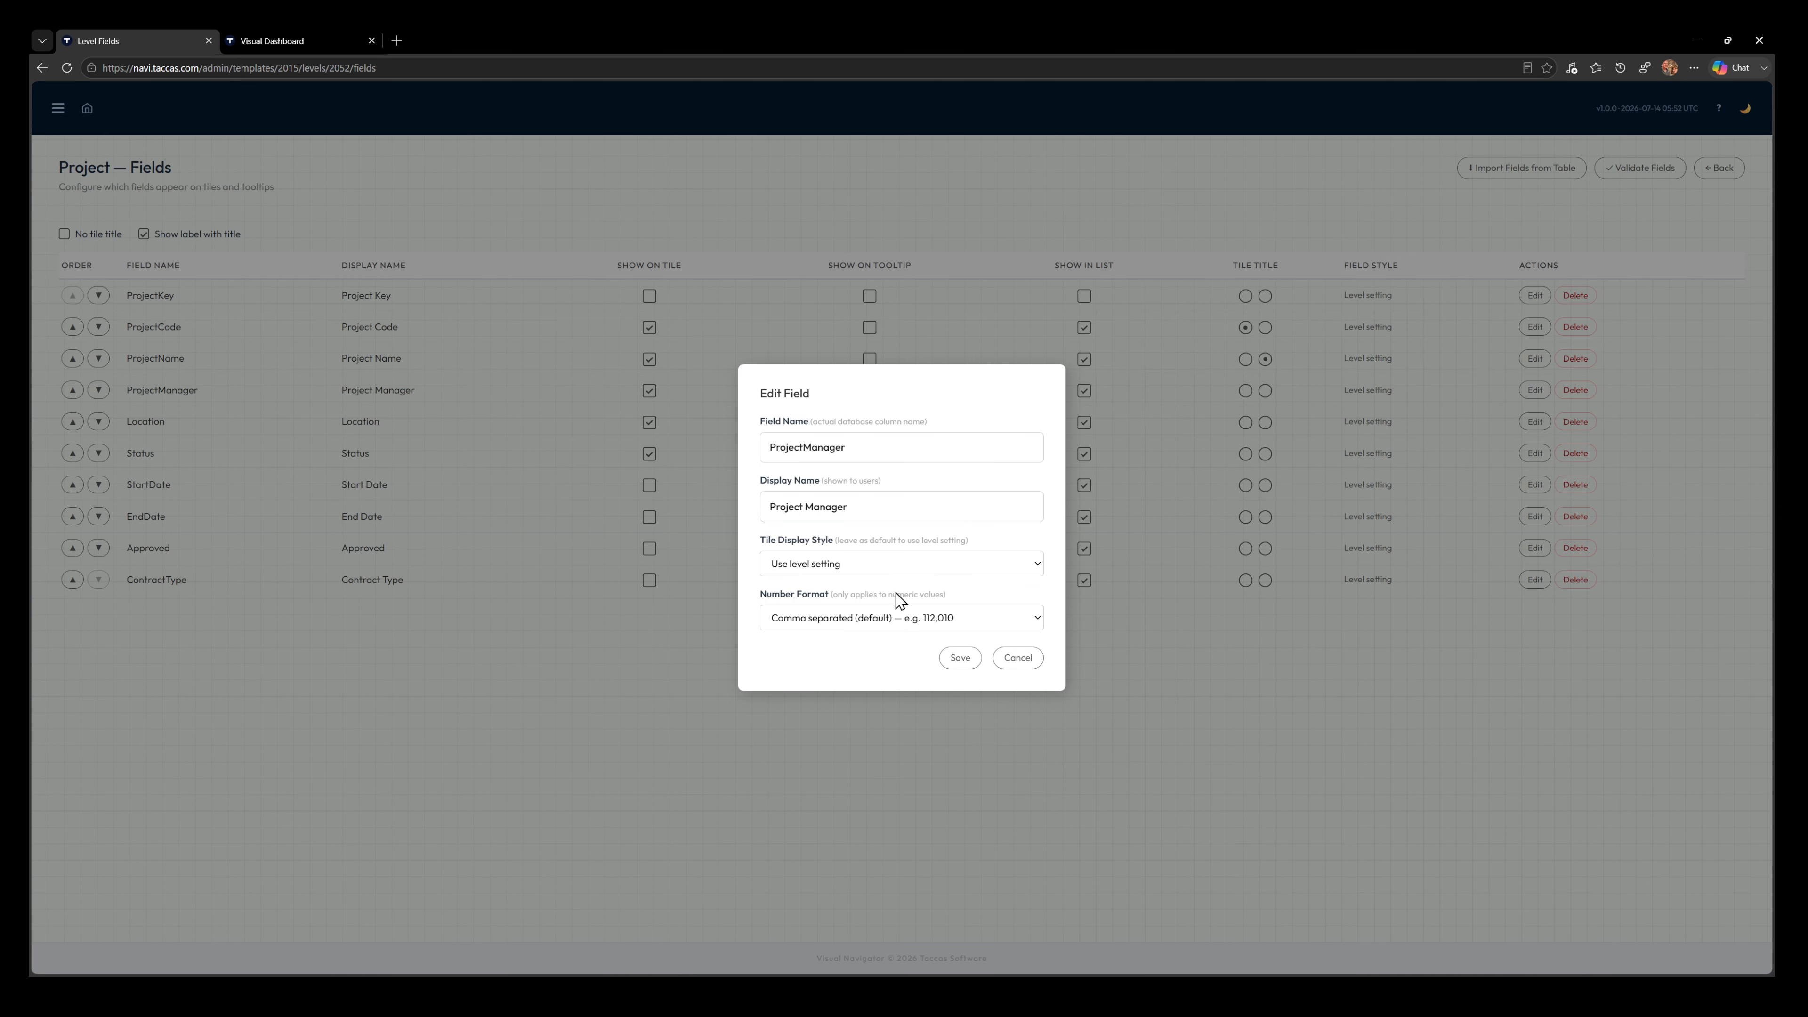
left_click(895, 648)
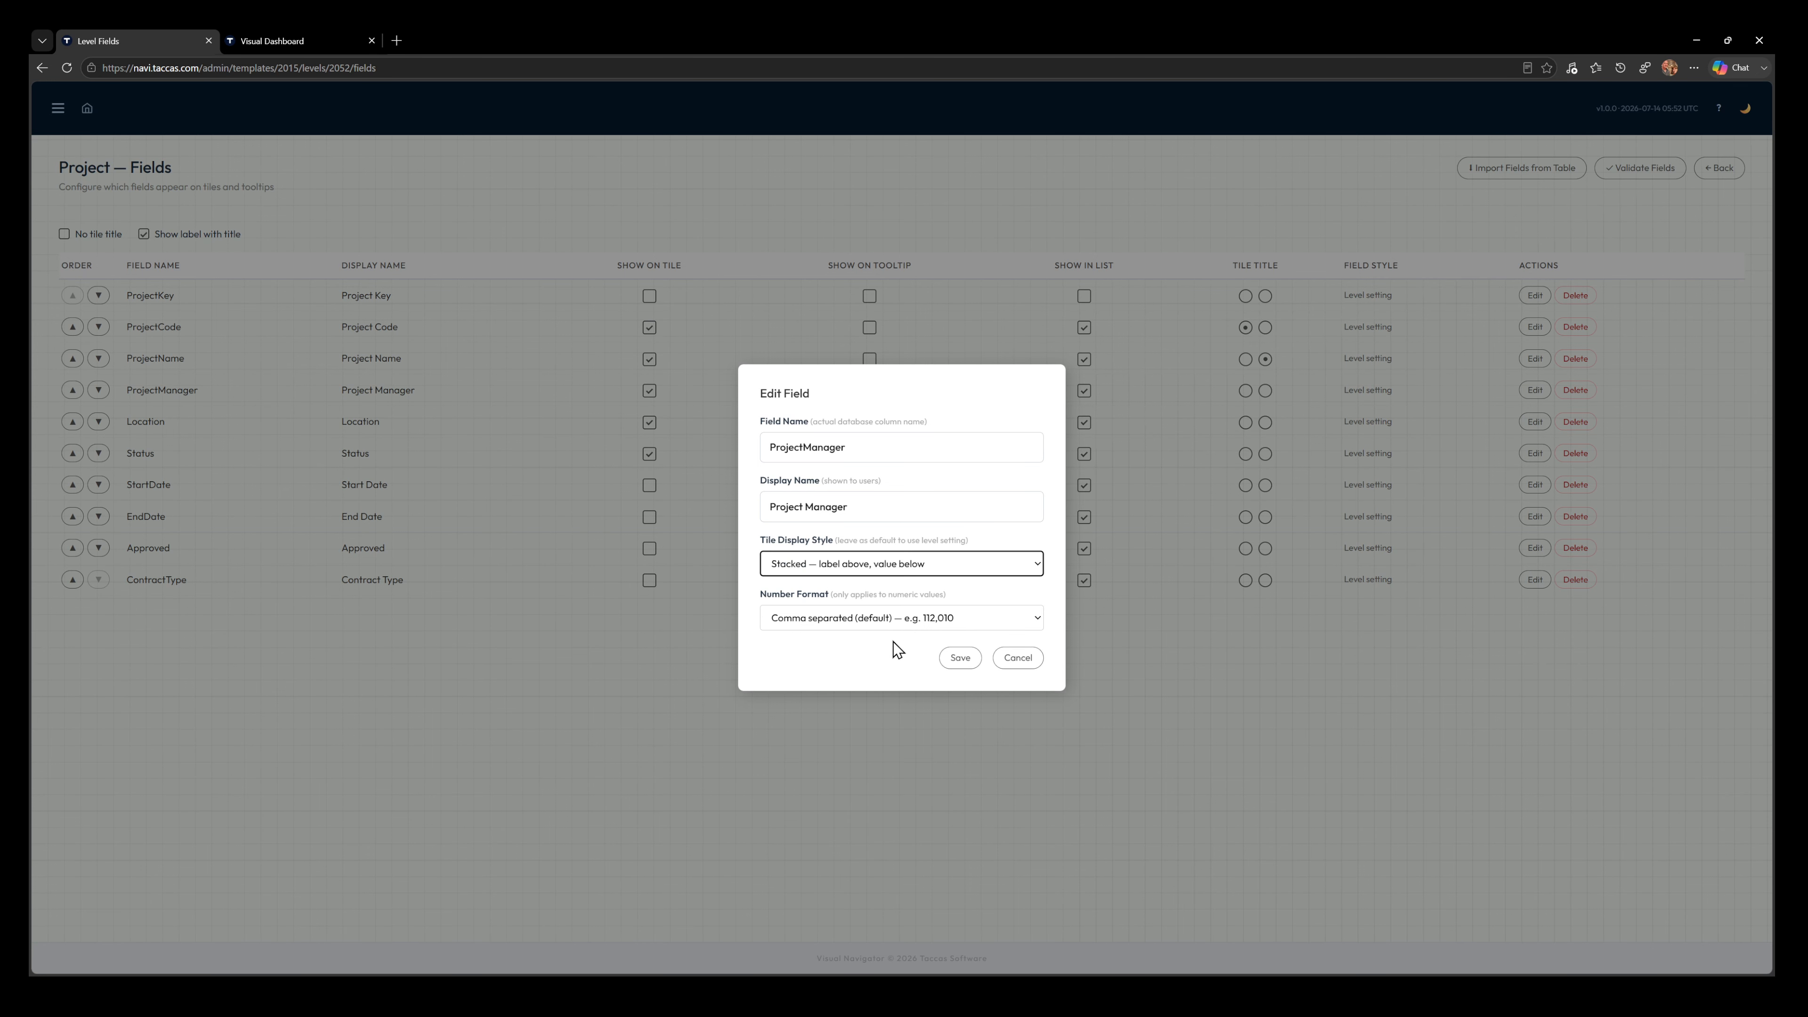
left_click(960, 658)
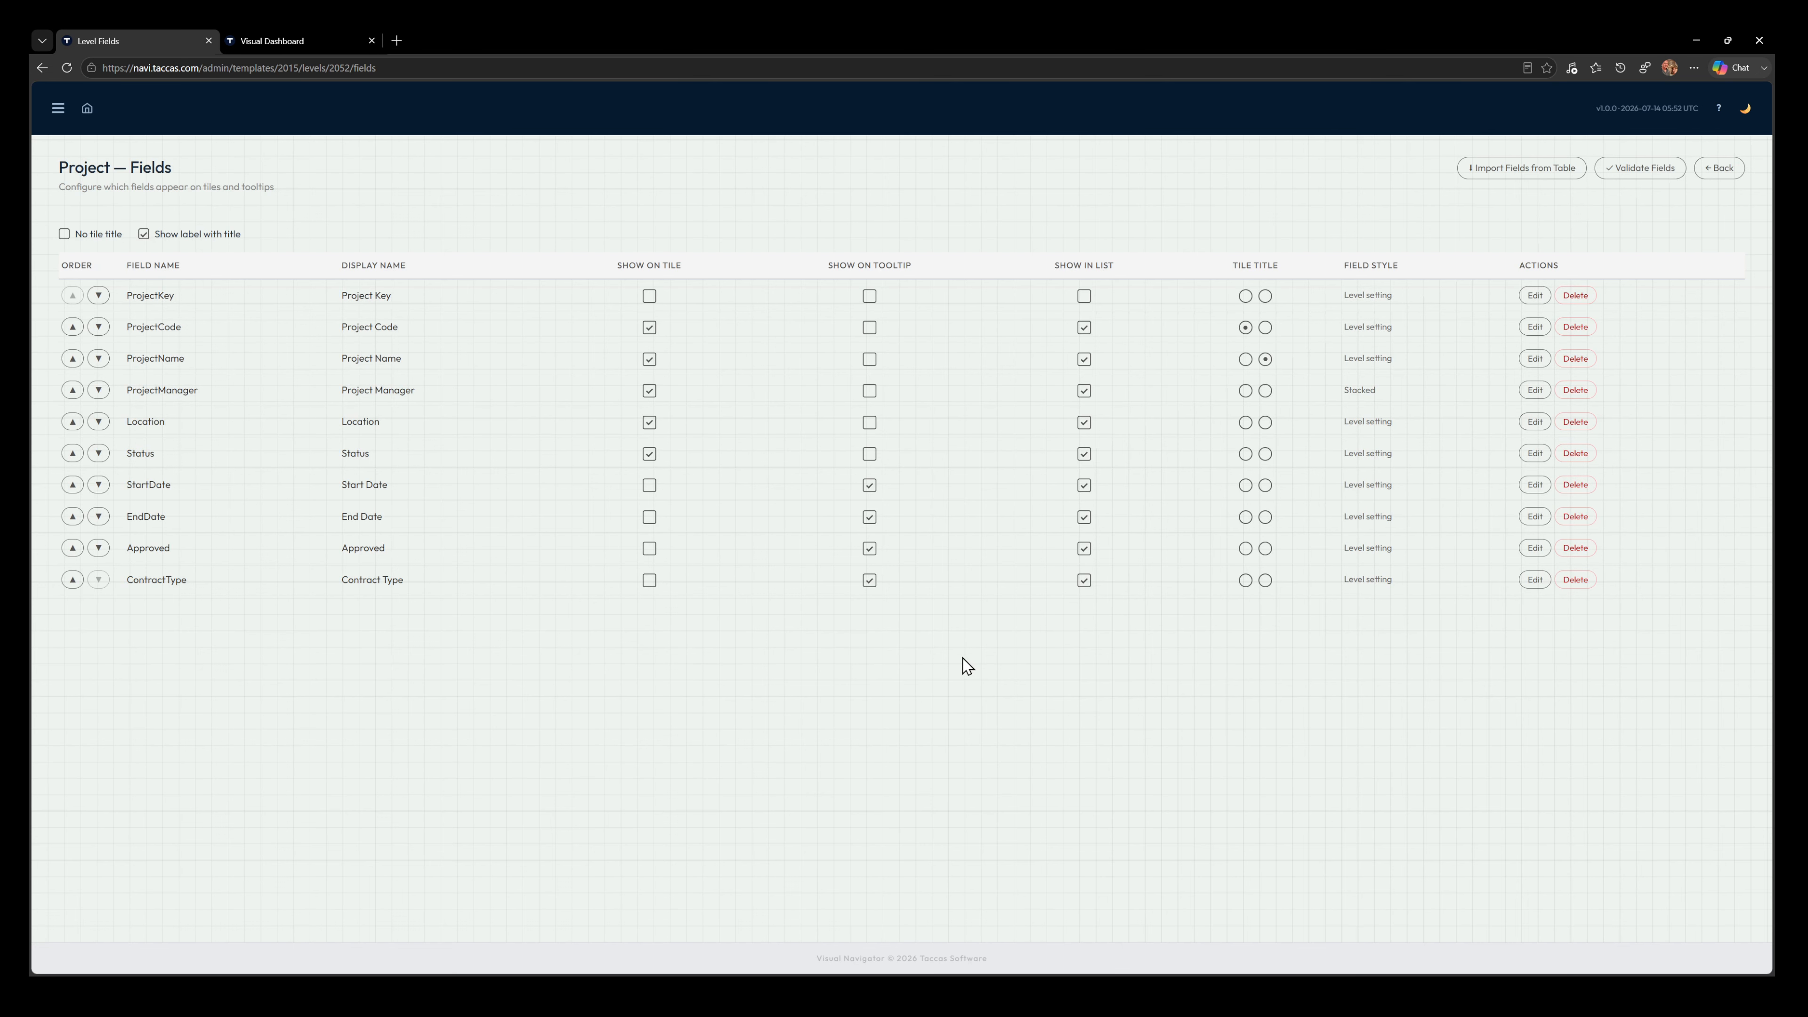
Reload the dashboard to check the Project Manager layout on the project tiles, and open the activities of A101 Turbine Hall Refurbishment
left_click(294, 45)
left_click(71, 72)
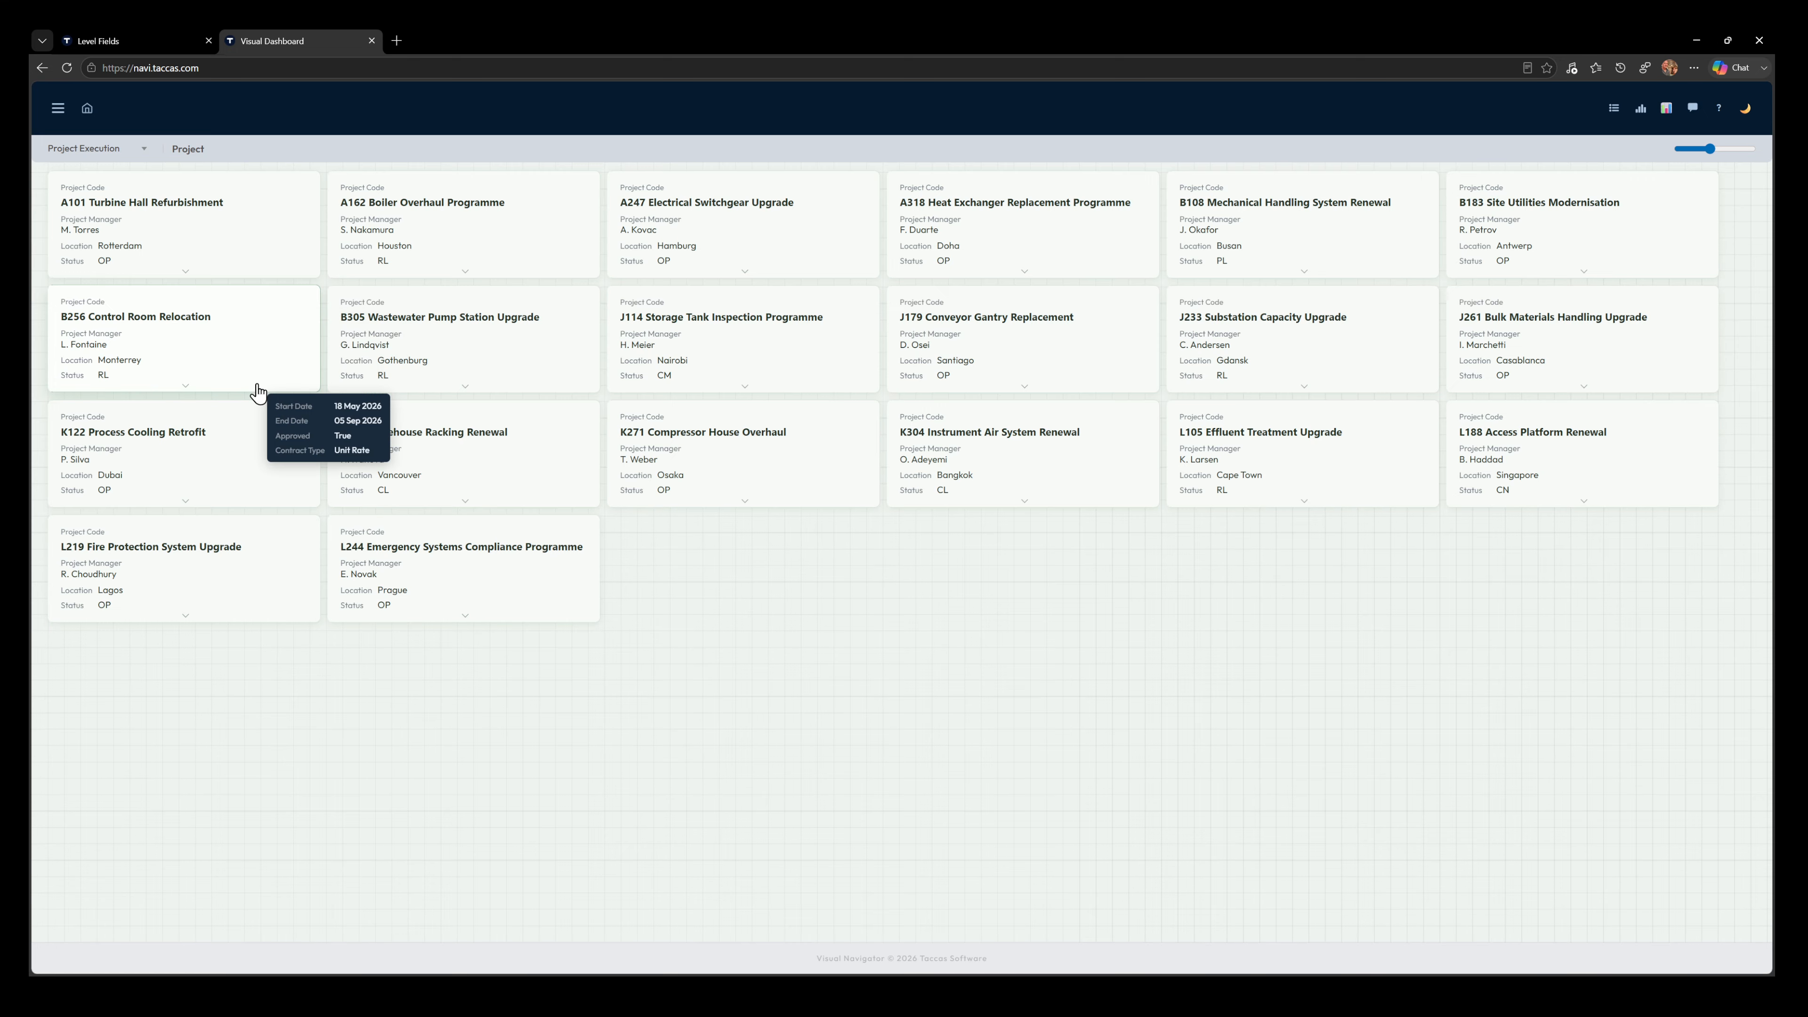
left_click(216, 211)
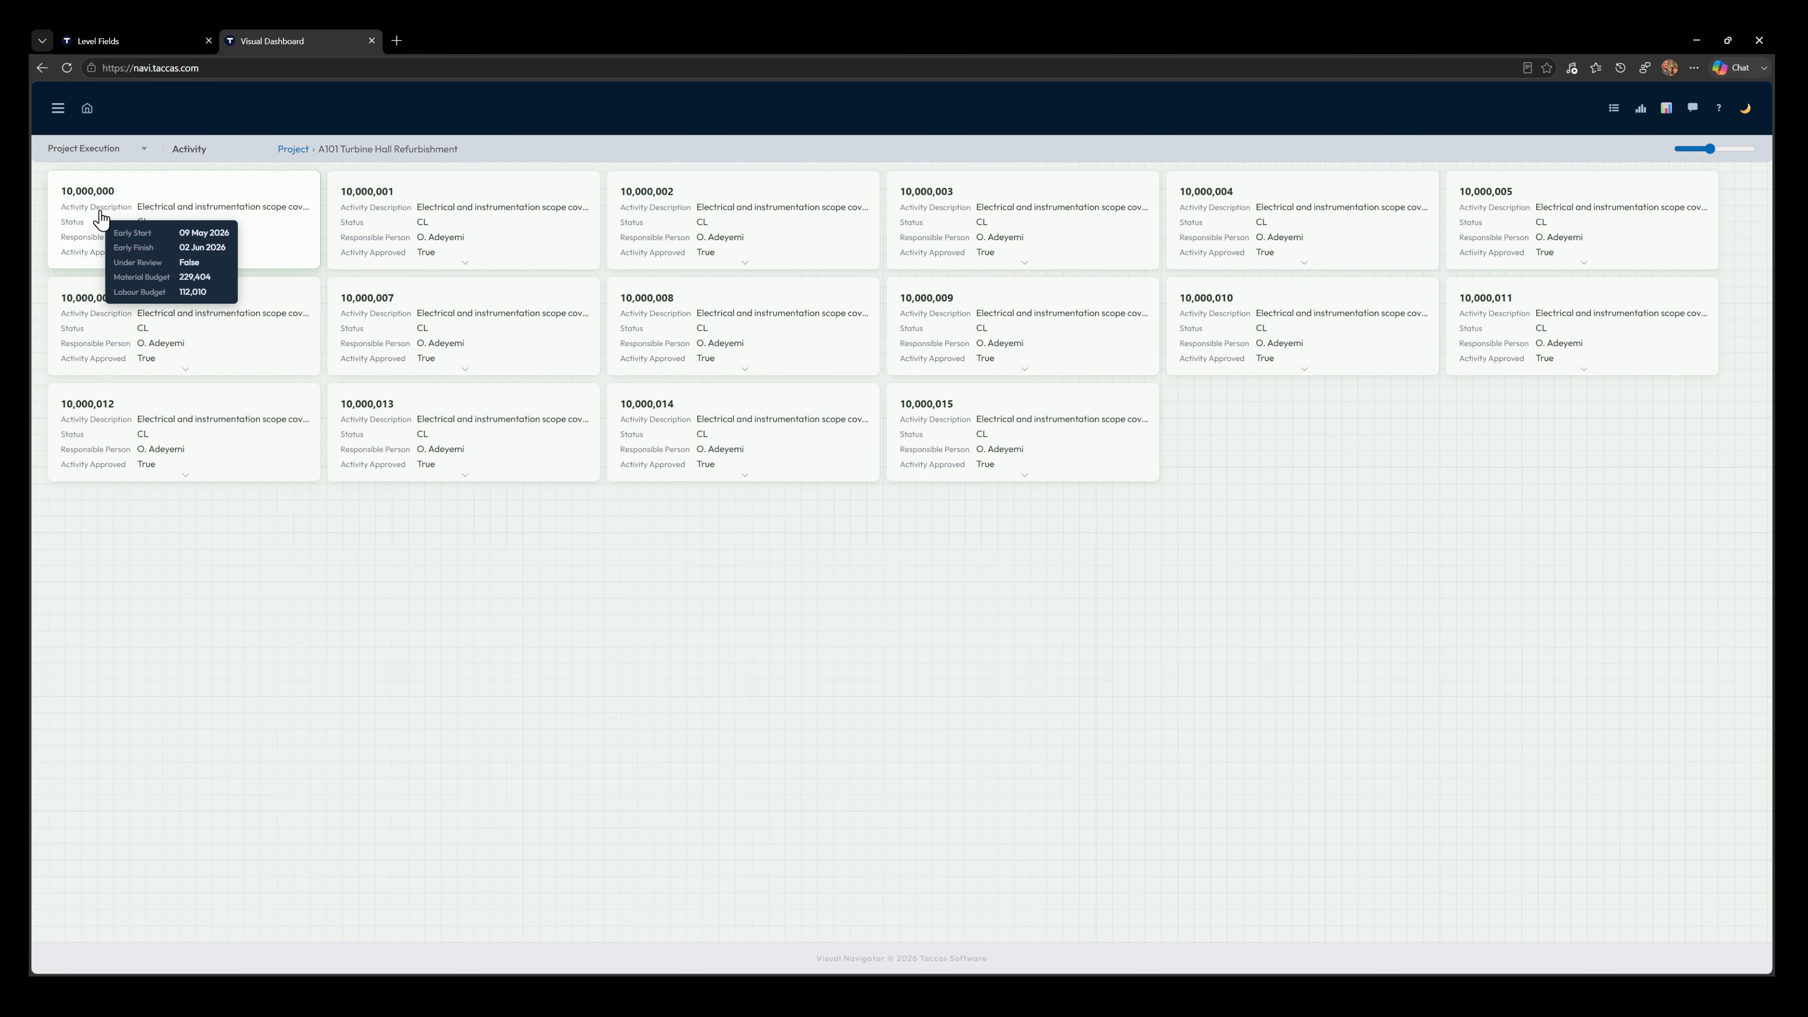
For the Activity level, set ActivityNumber's number format to Plain — no separators, save it, and enable Show label with title
left_click(113, 39)
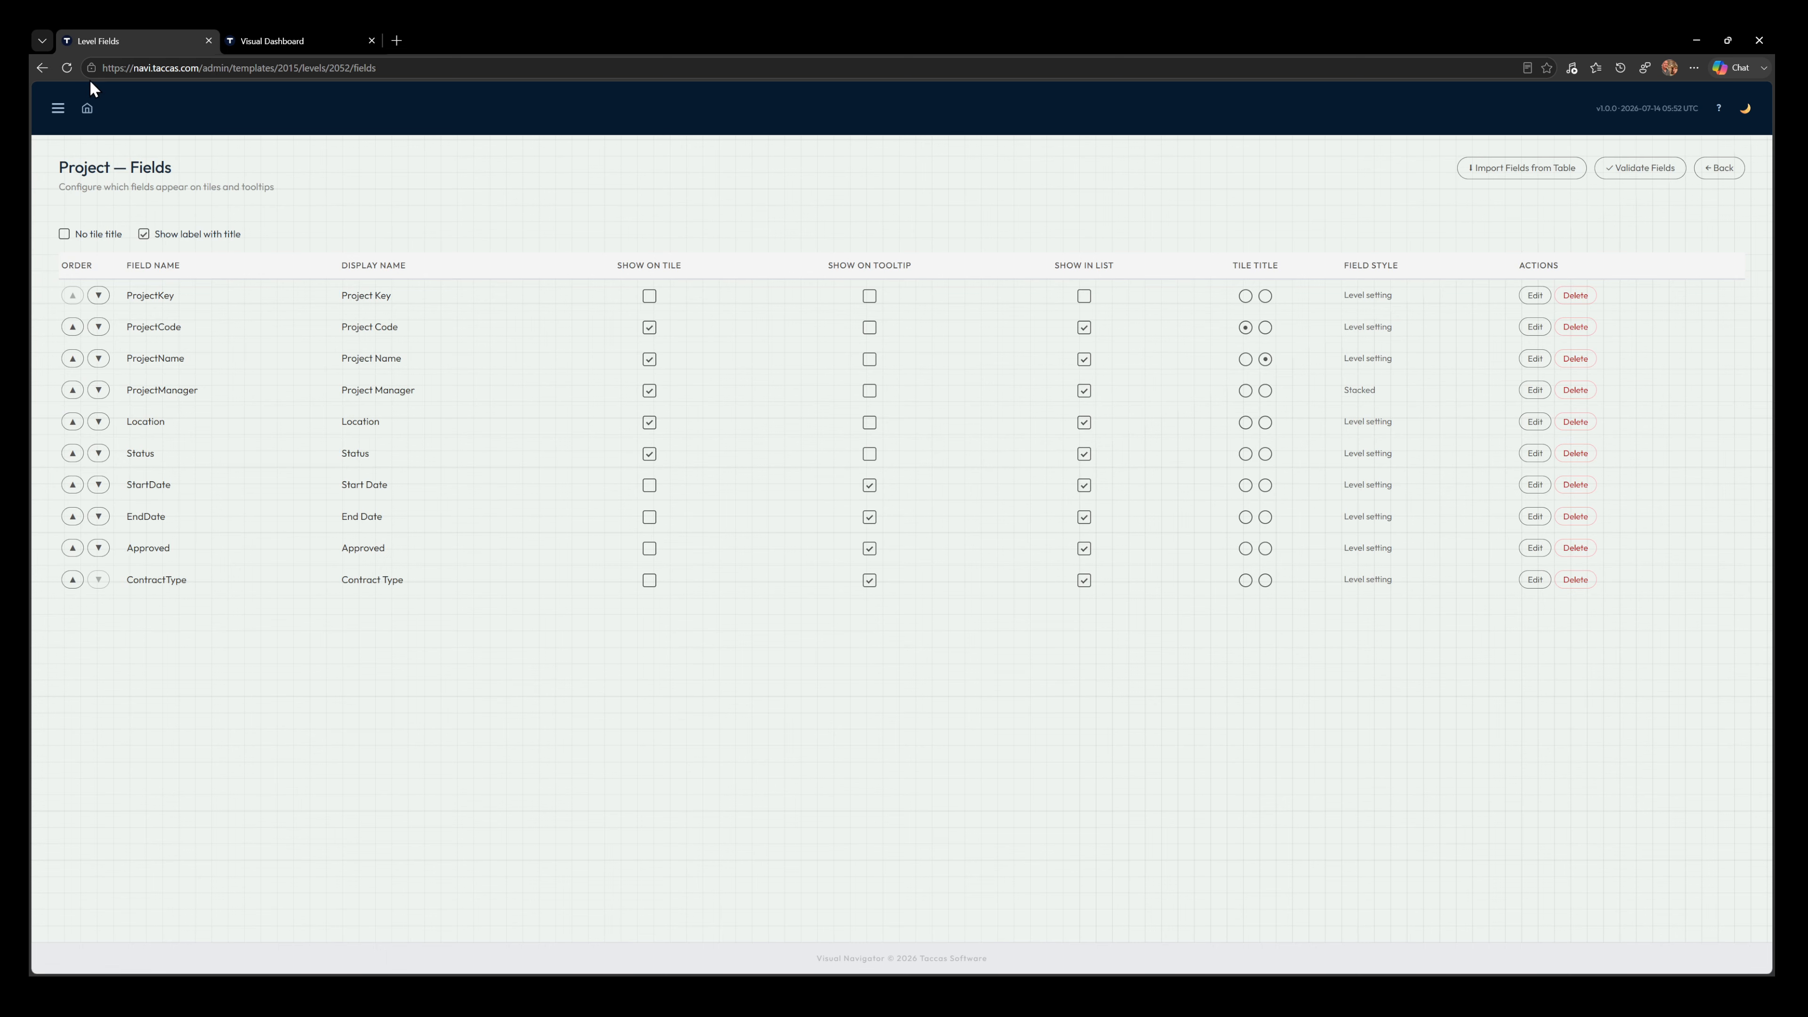
left_click(1740, 165)
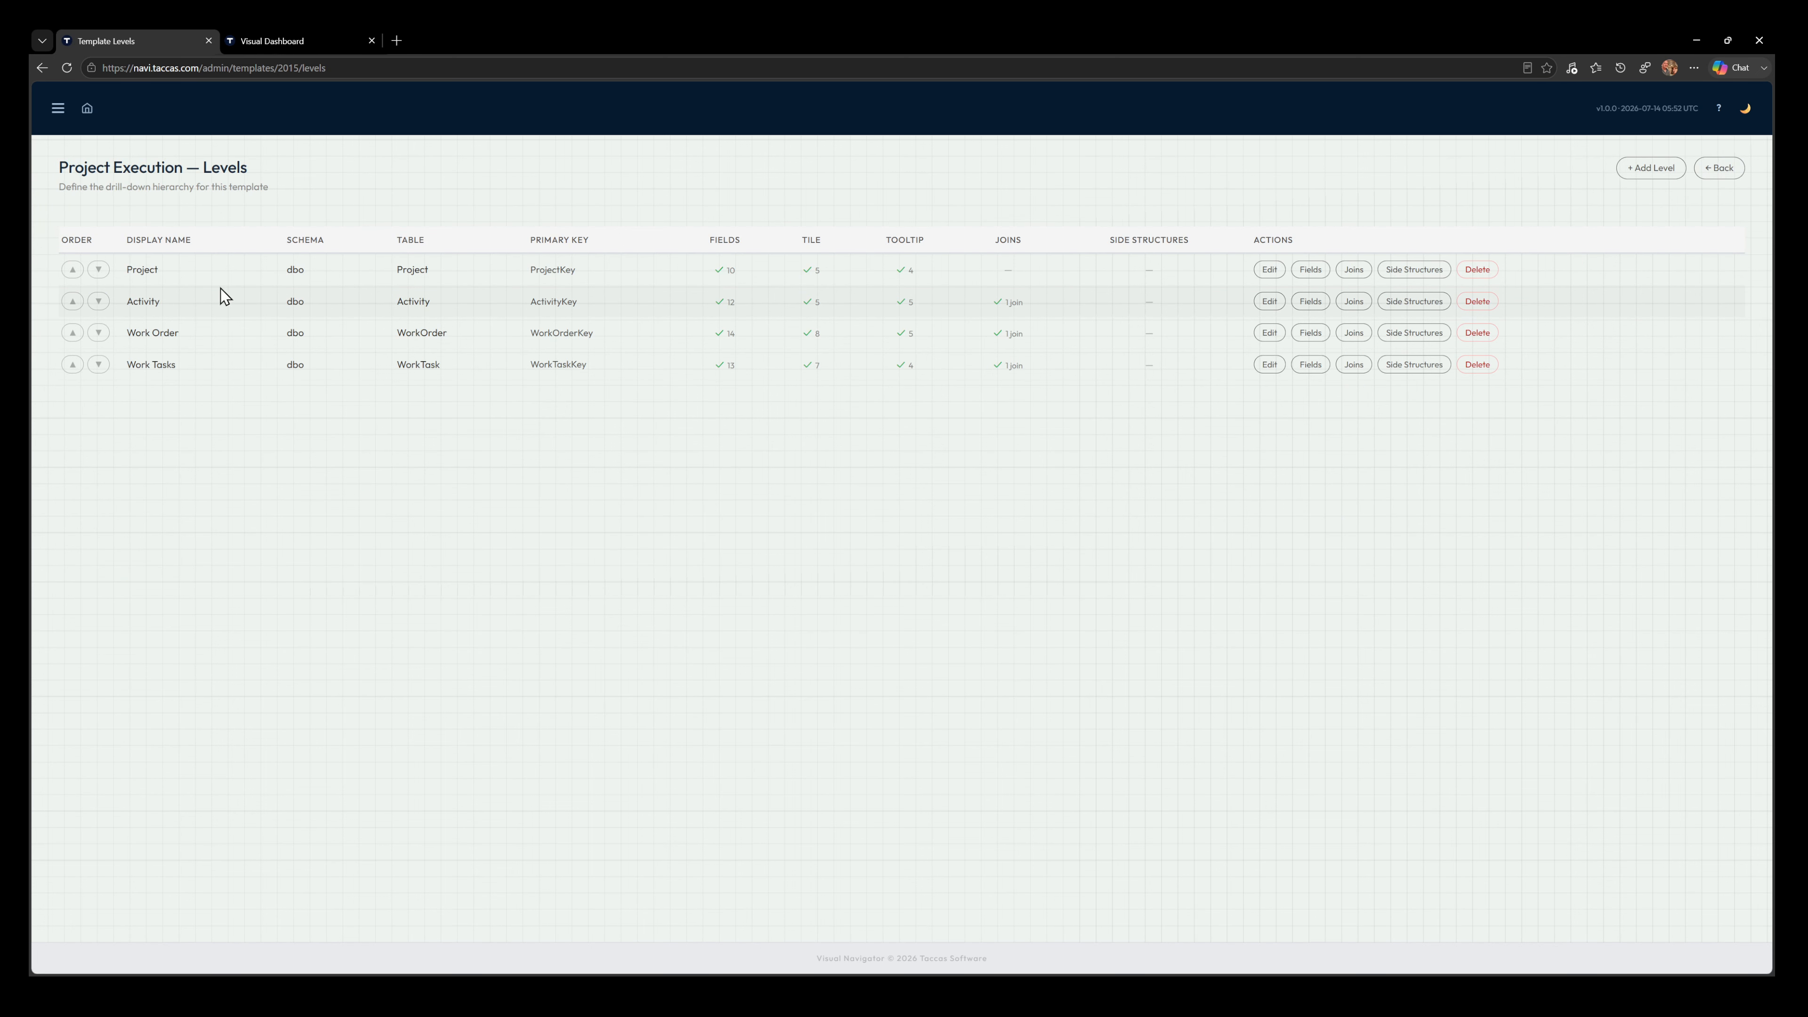
left_click(1317, 309)
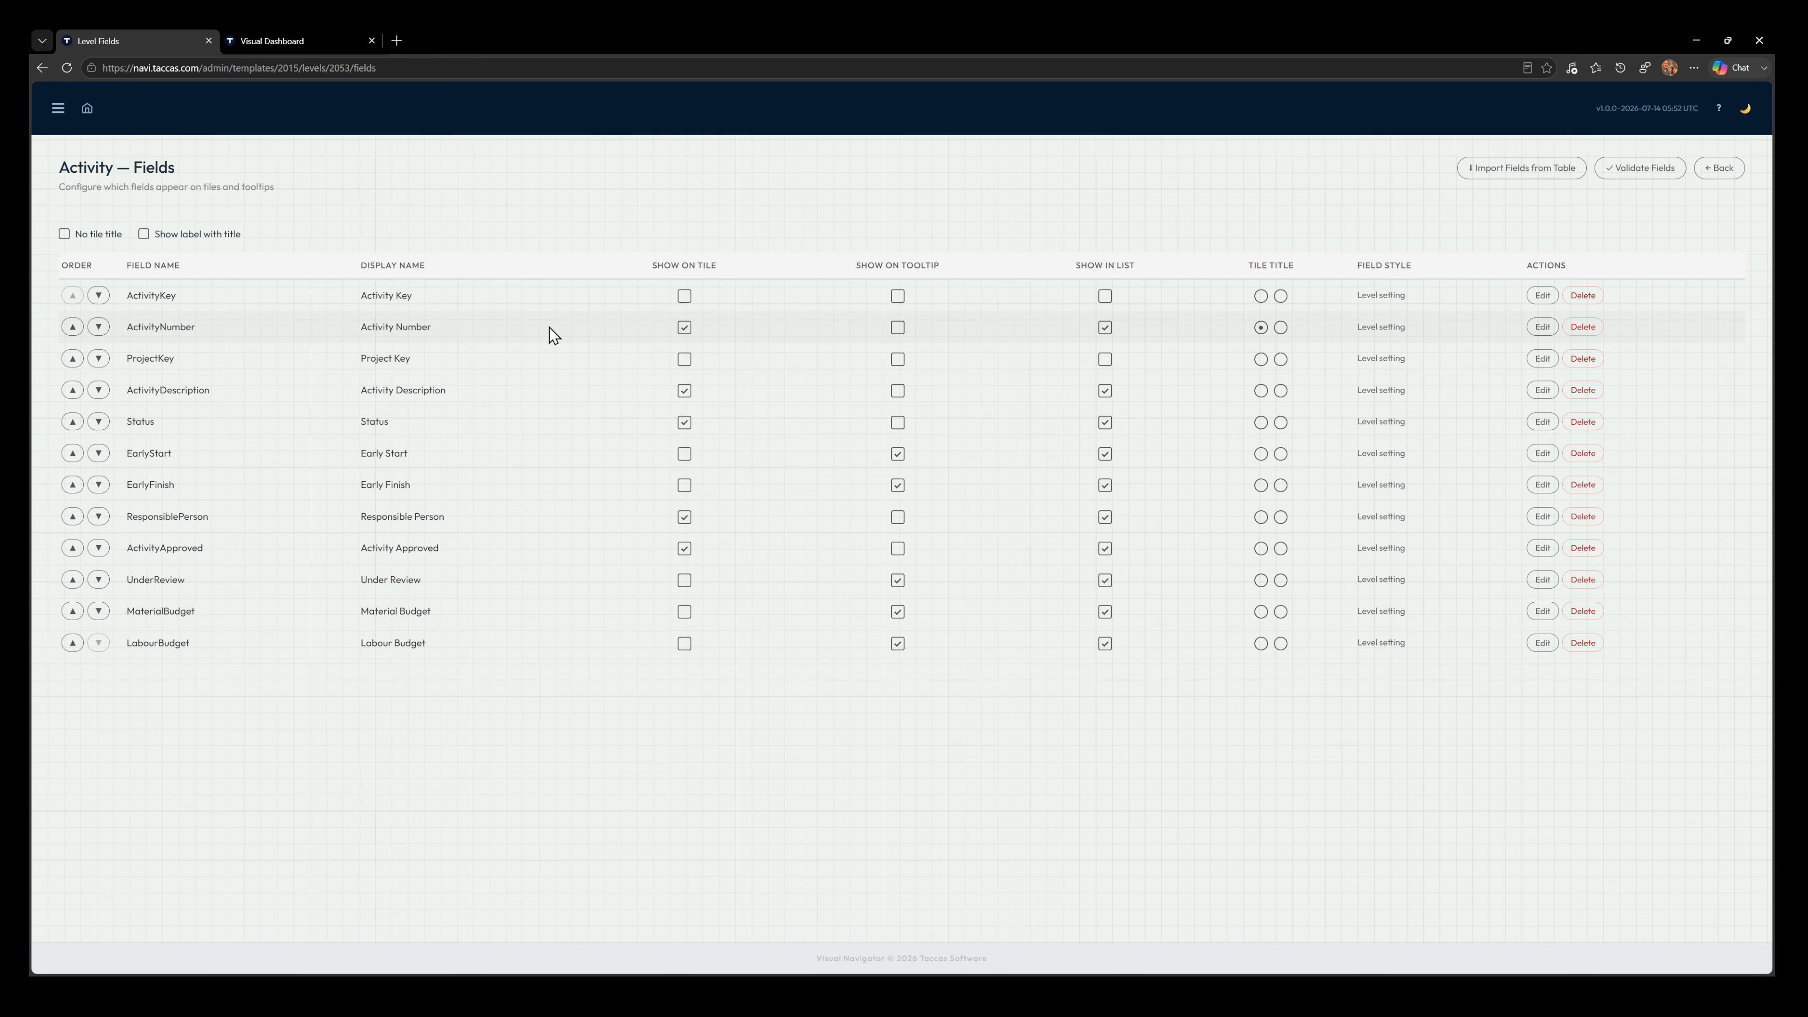
left_click(1544, 327)
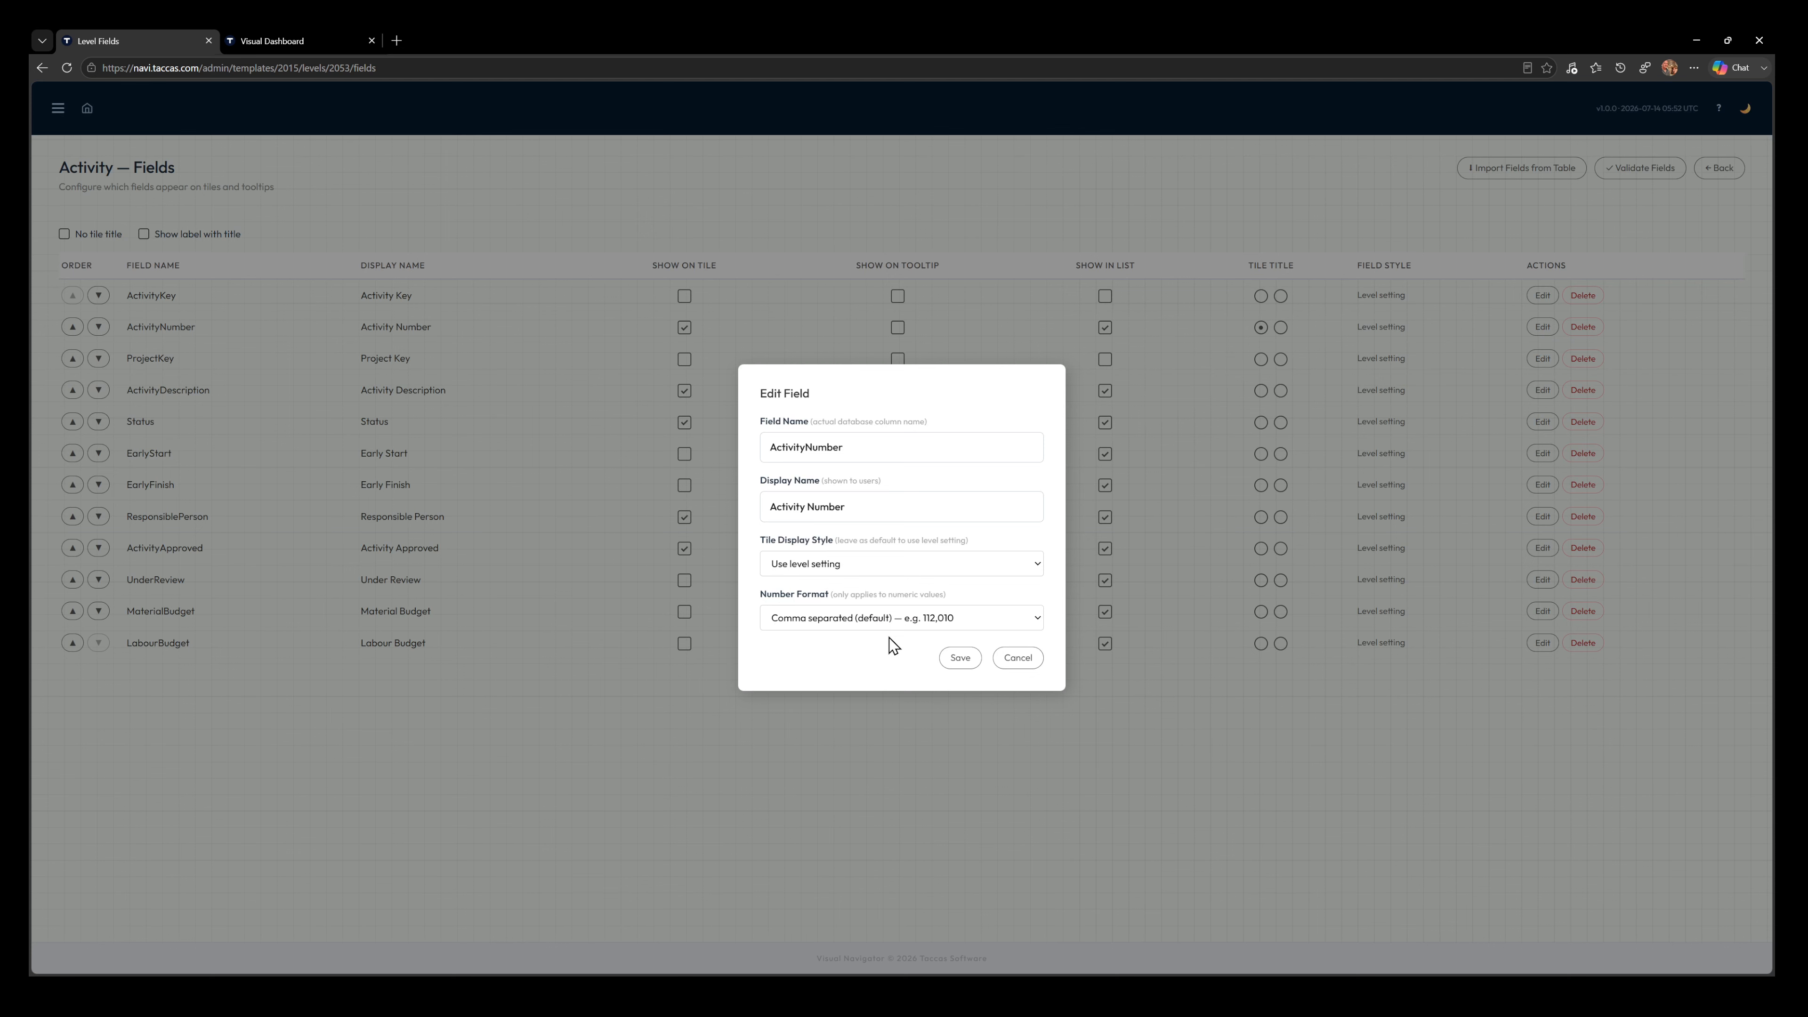
left_click(907, 662)
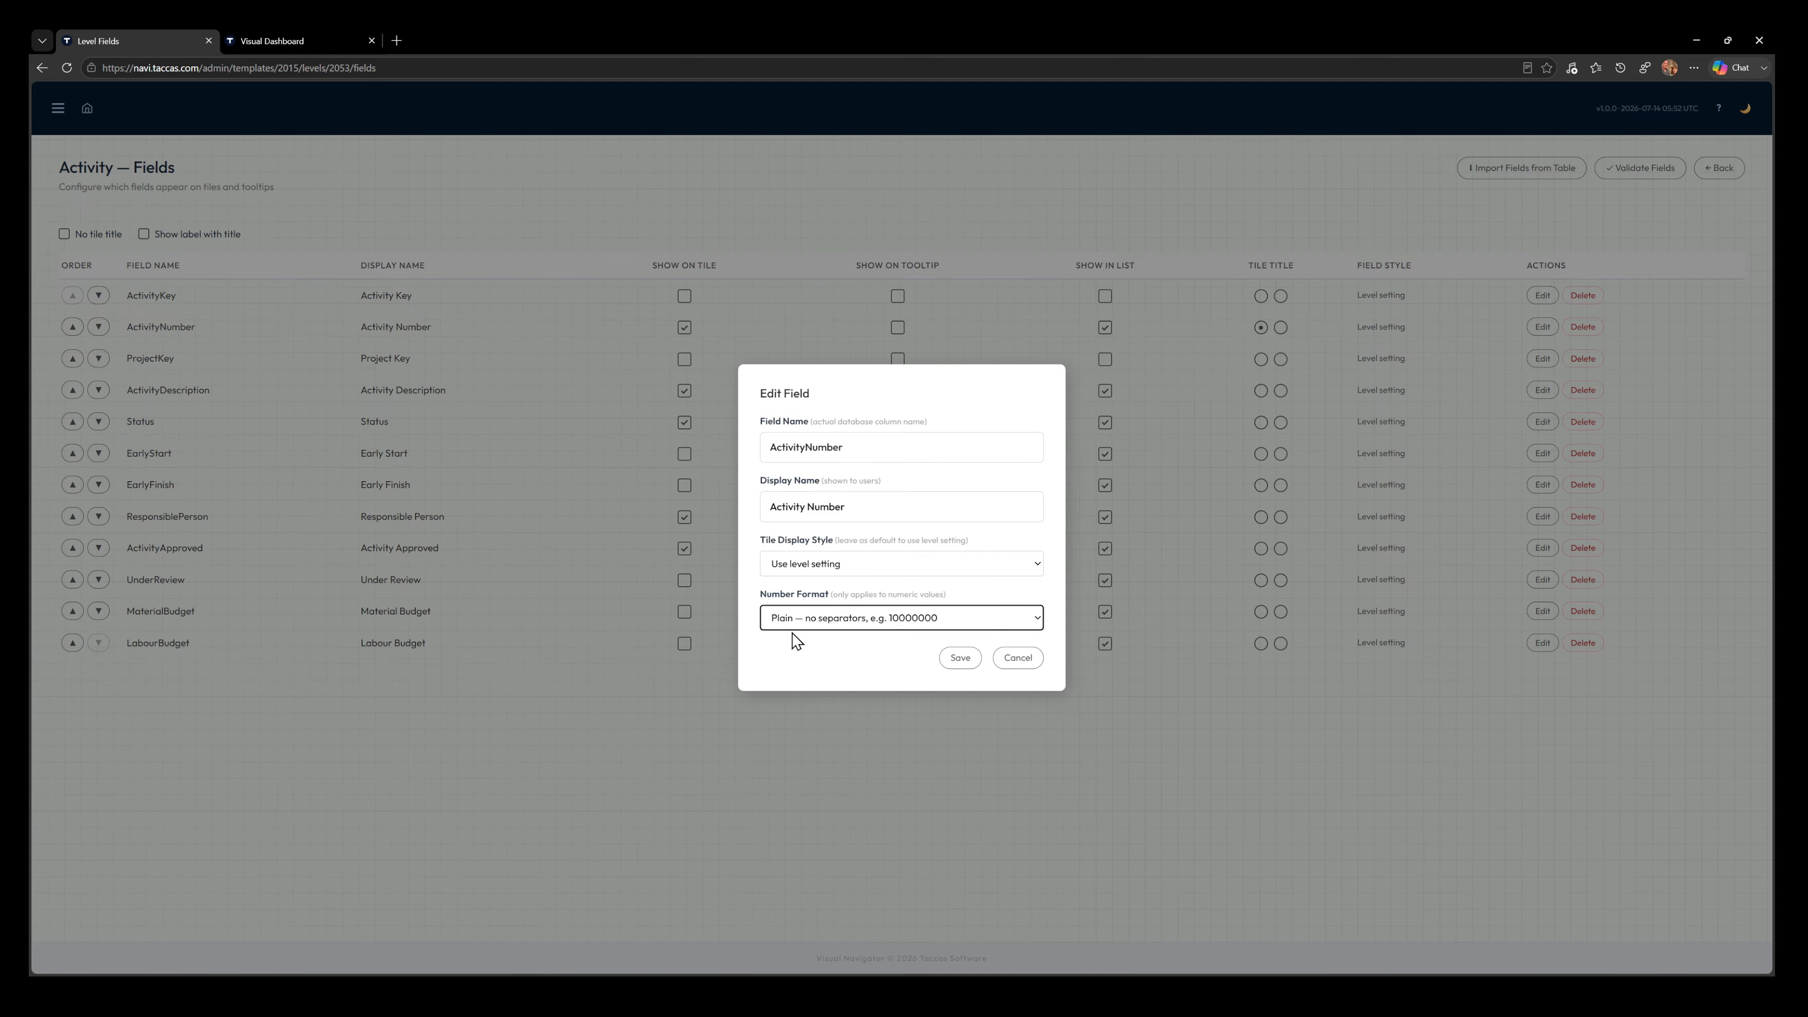
left_click(954, 659)
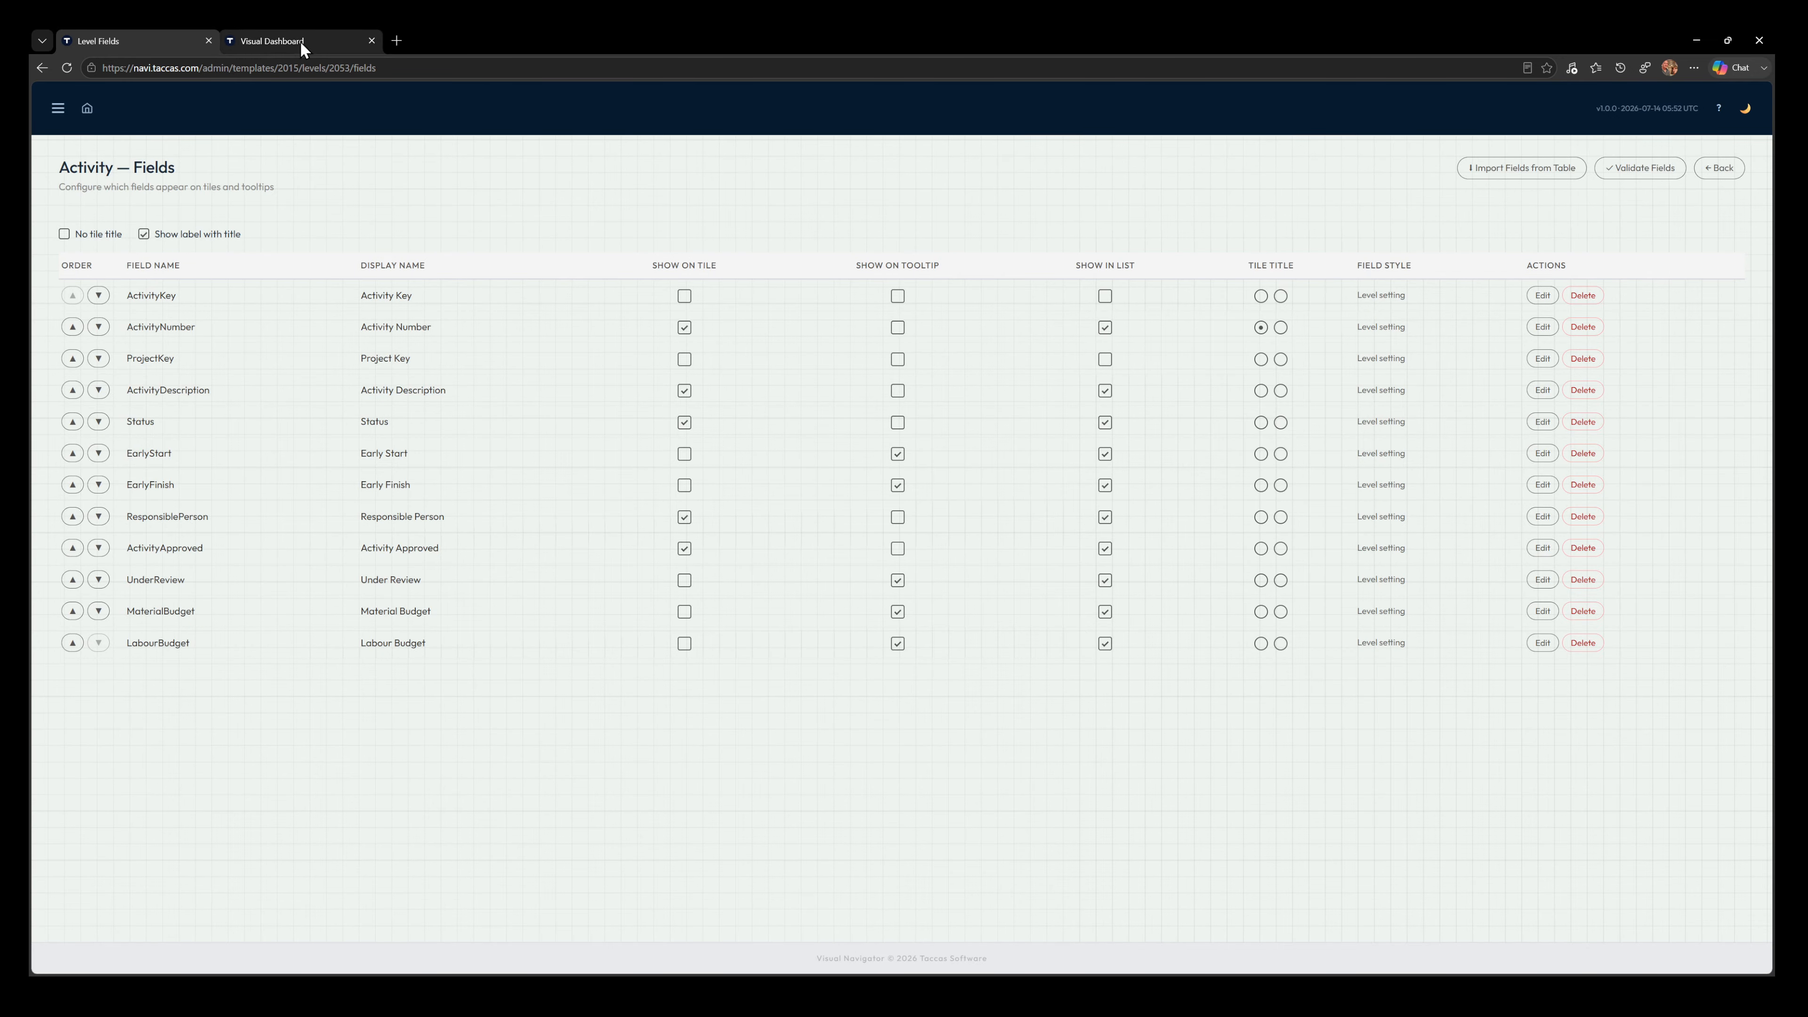
Reload the dashboard and reopen A101 Turbine Hall Refurbishment to check the activity number format and title label on its tiles
left_click(316, 41)
left_click(67, 69)
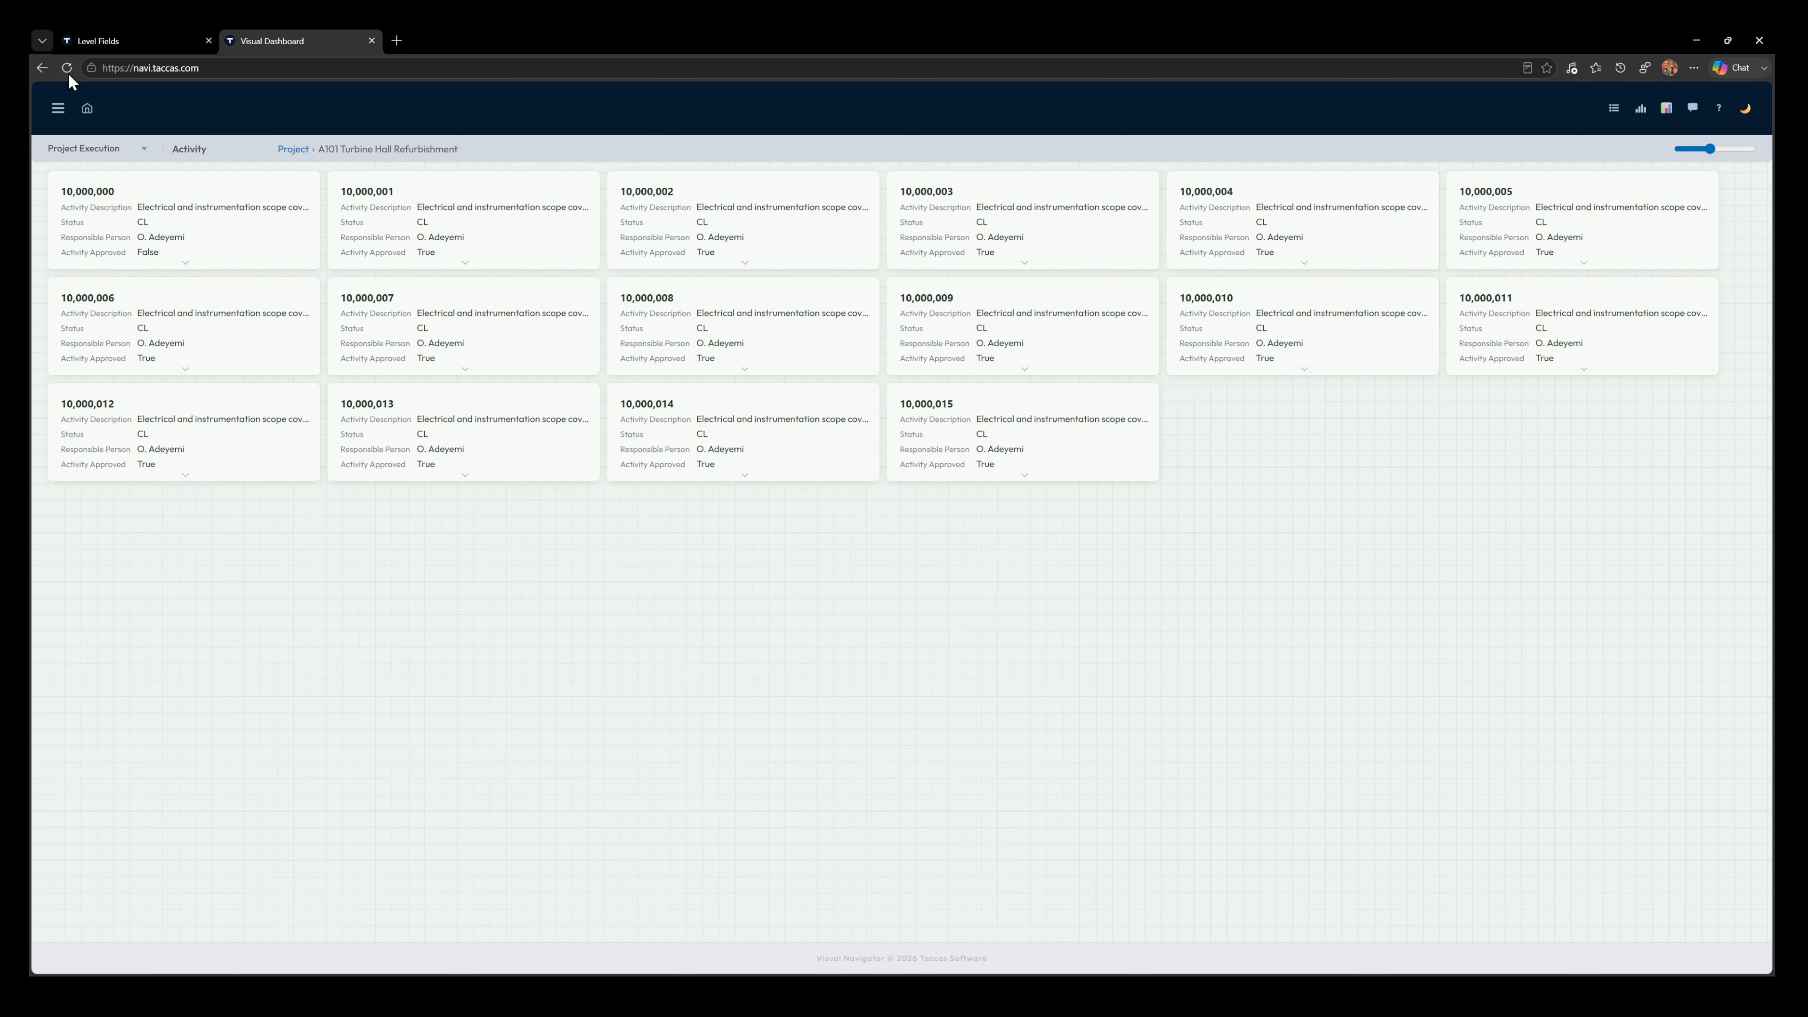
mouse_move(666, 504)
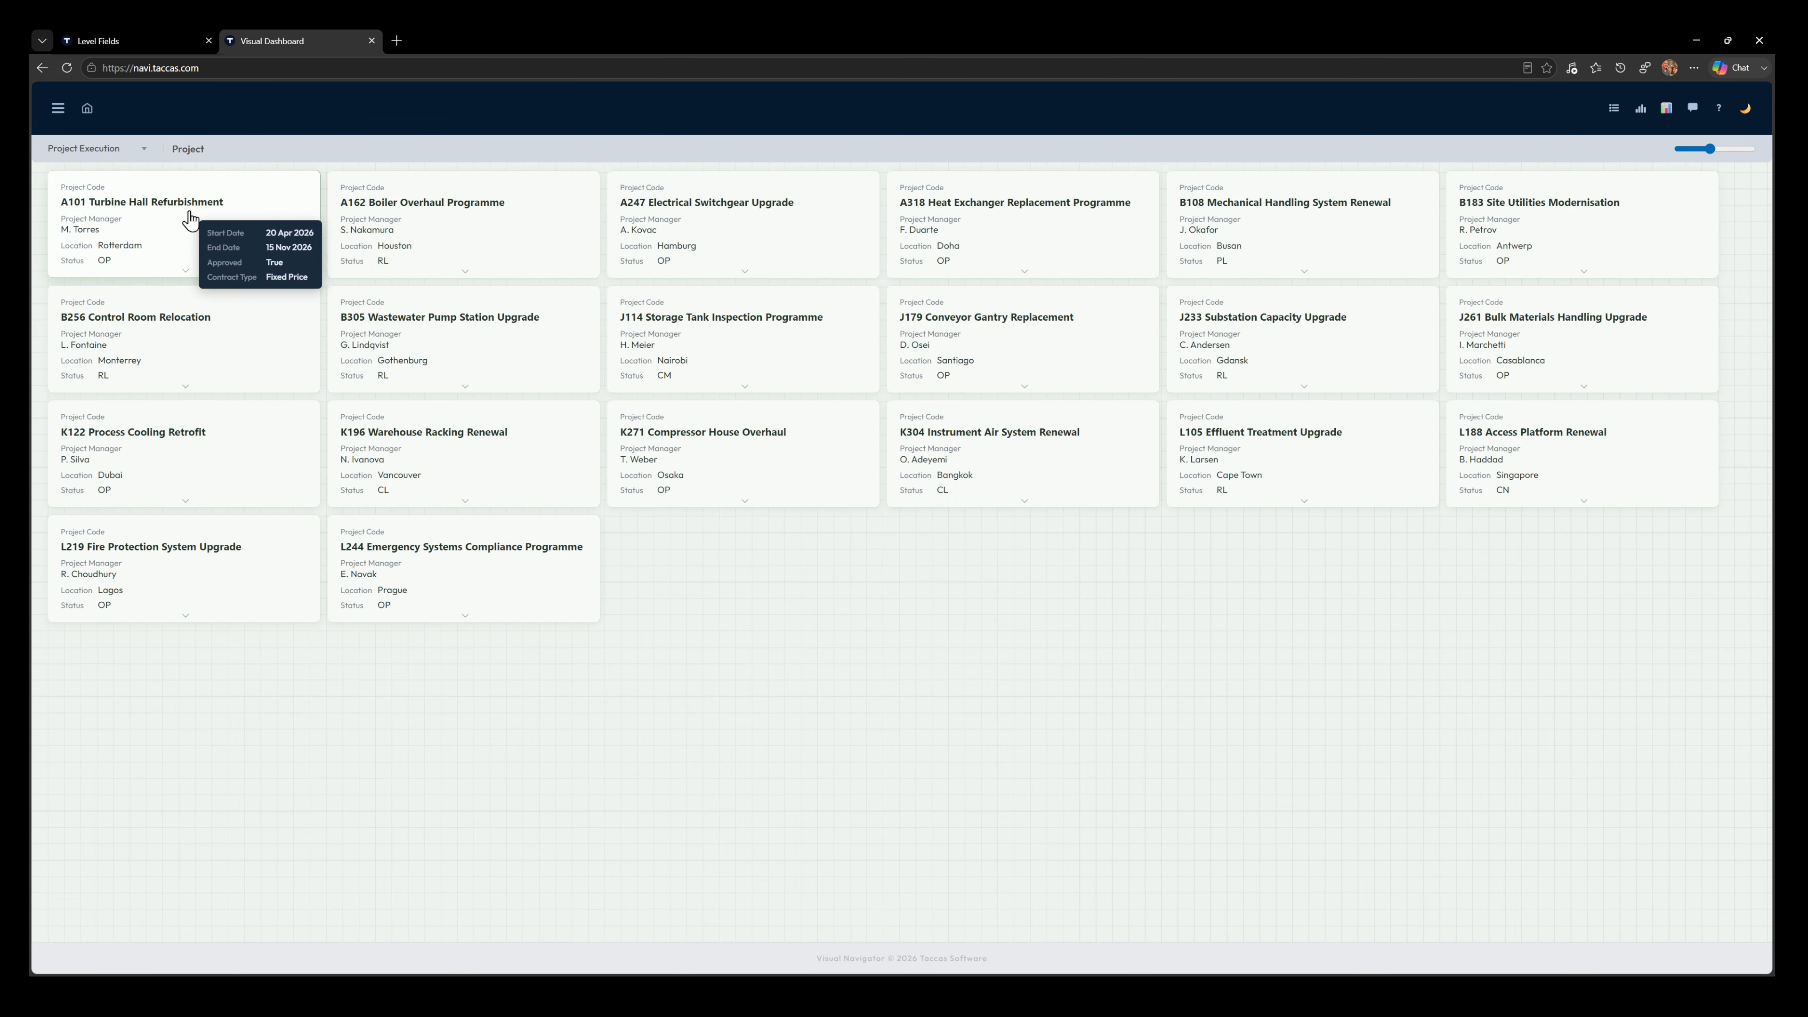
left_click(230, 225)
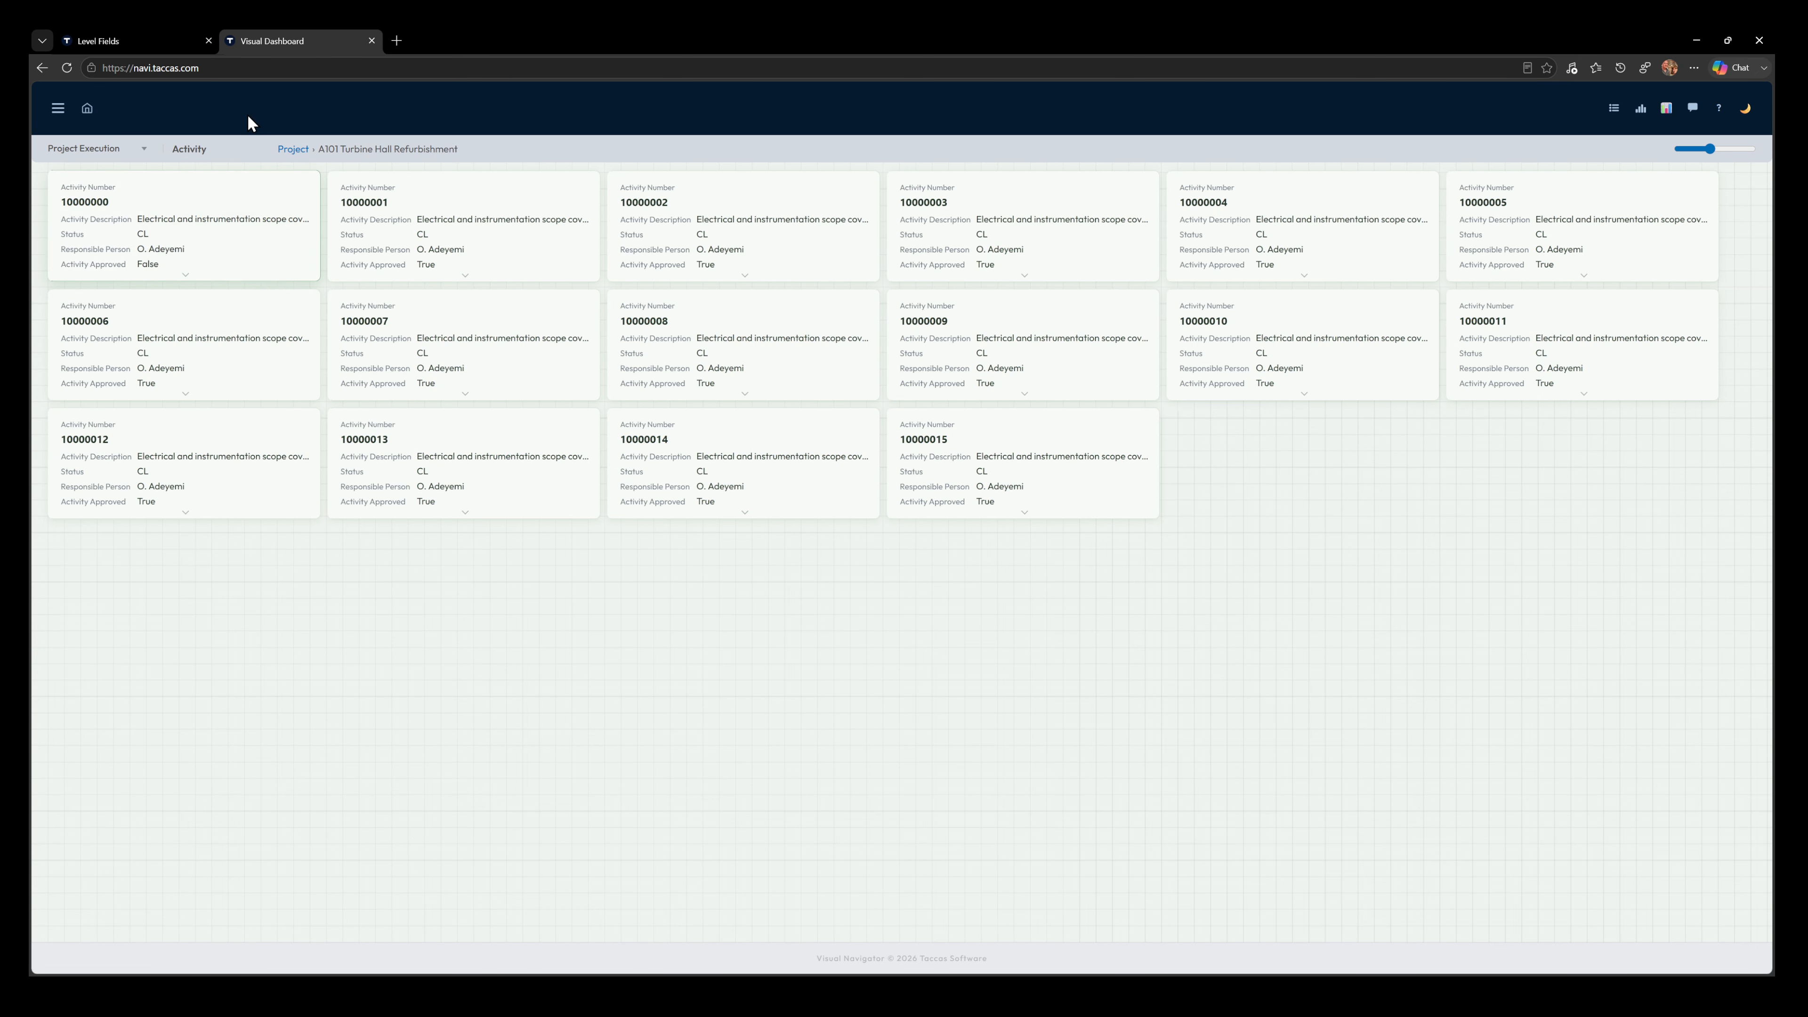
Set the tile display style of the Activity level's ActivityDescription field to Stacked — label above, value below, and save it
left_click(115, 39)
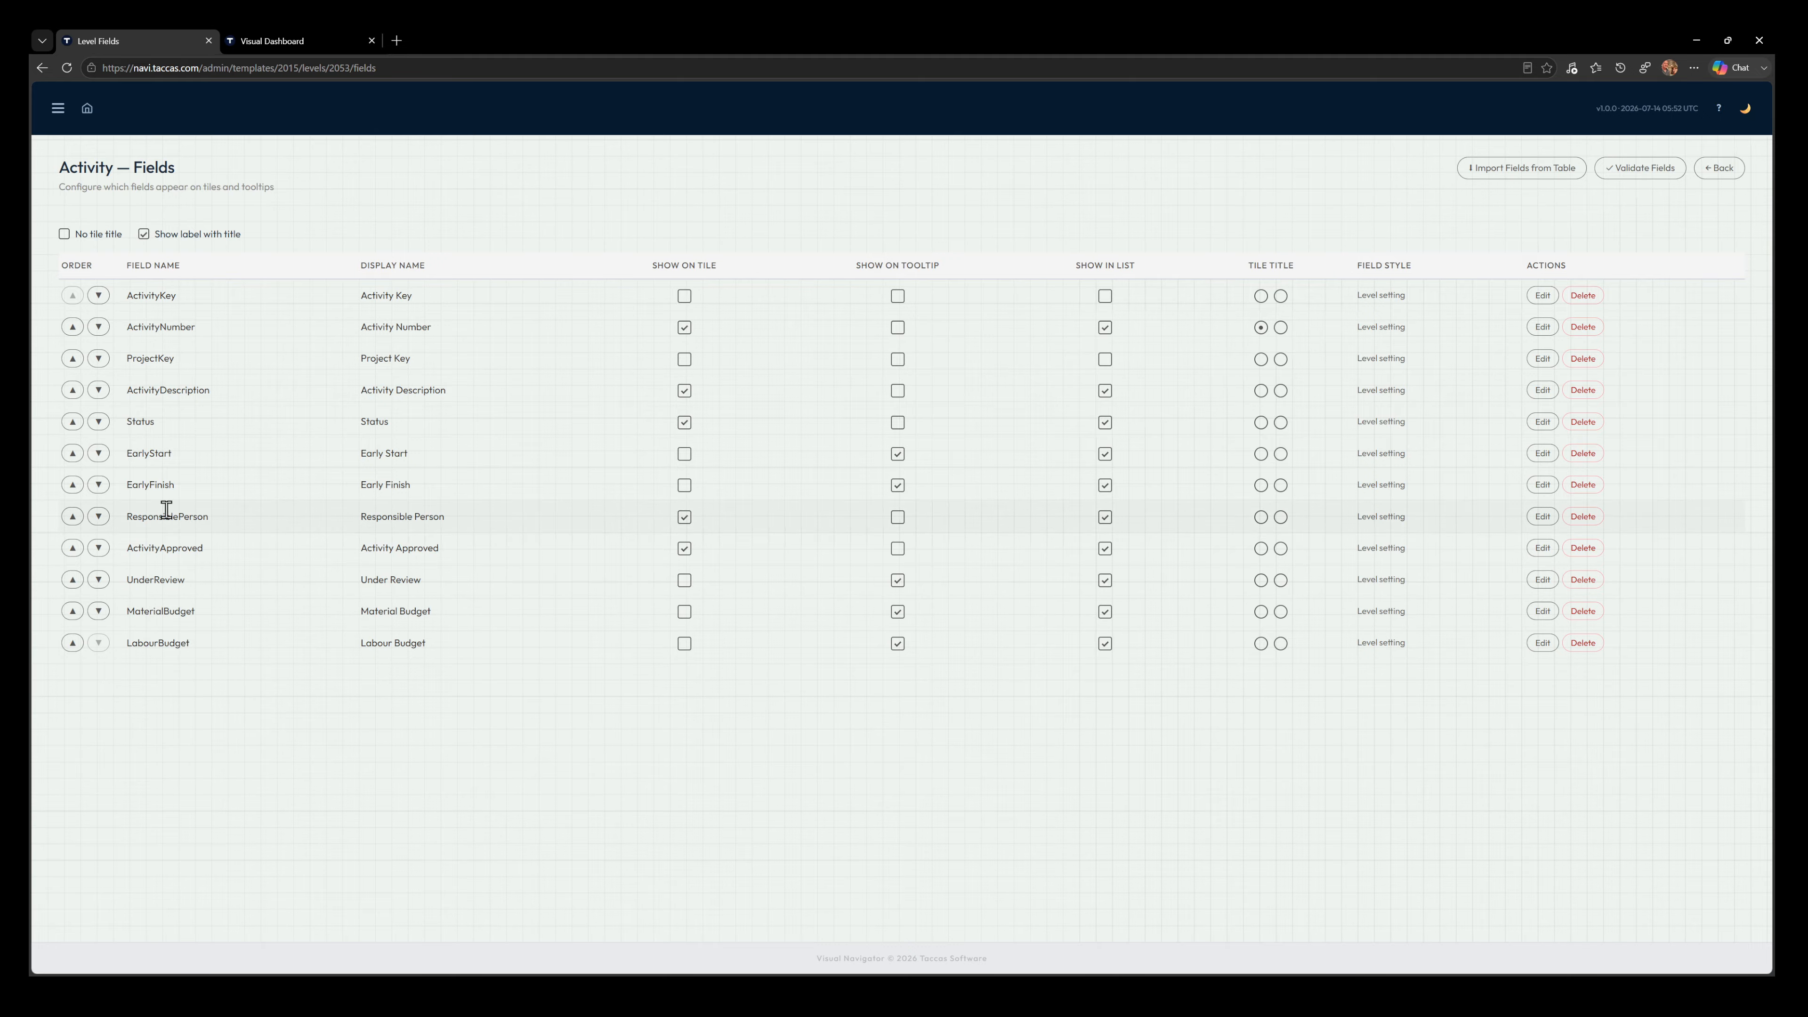
left_click(1542, 390)
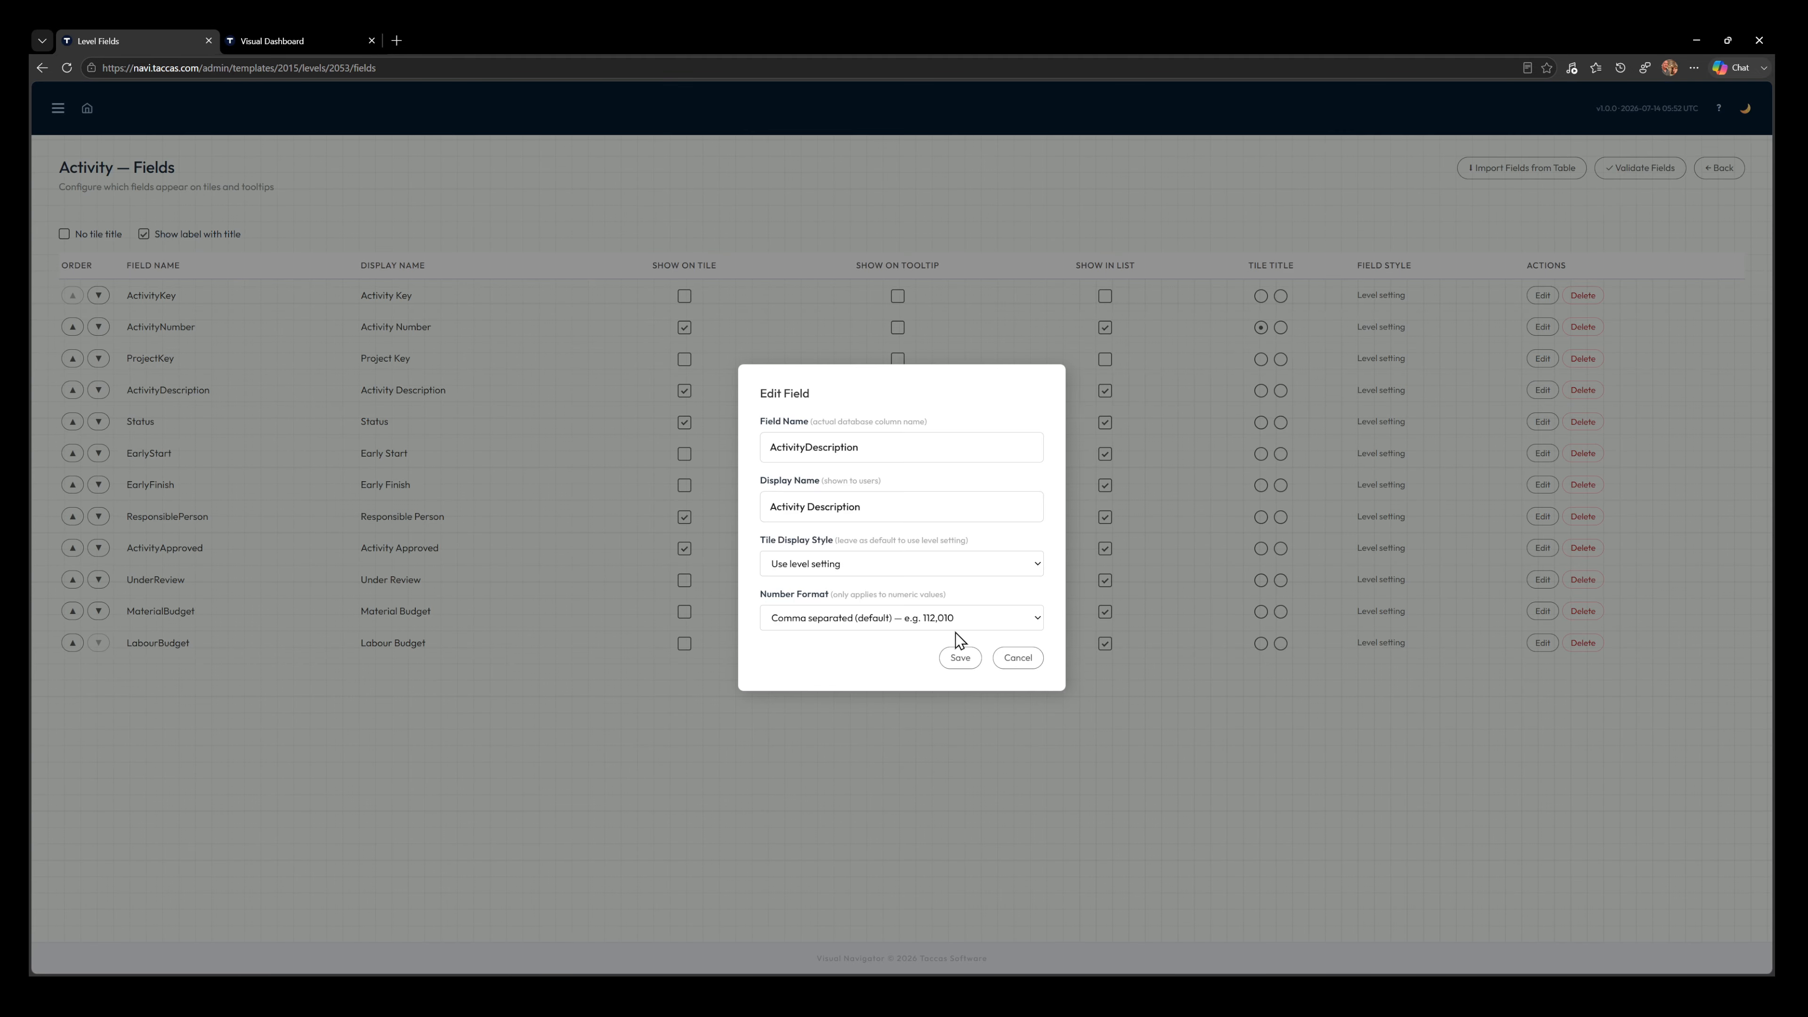
left_click(908, 652)
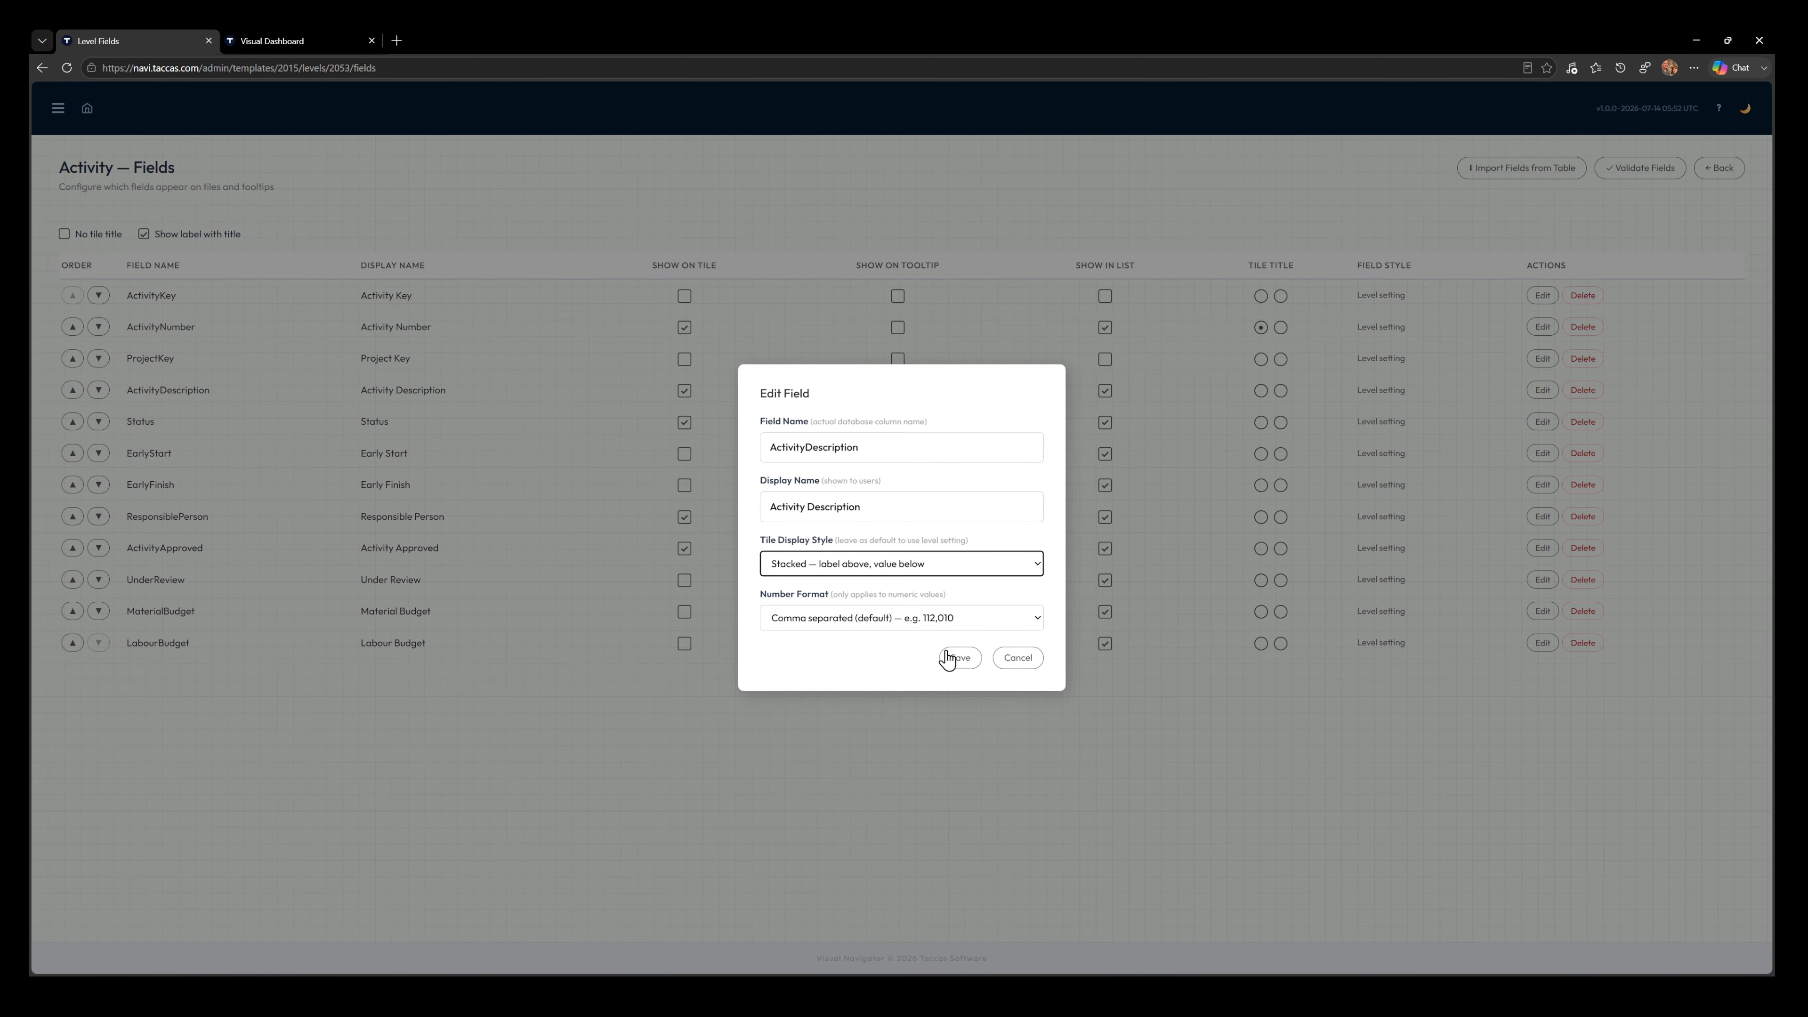
left_click(960, 658)
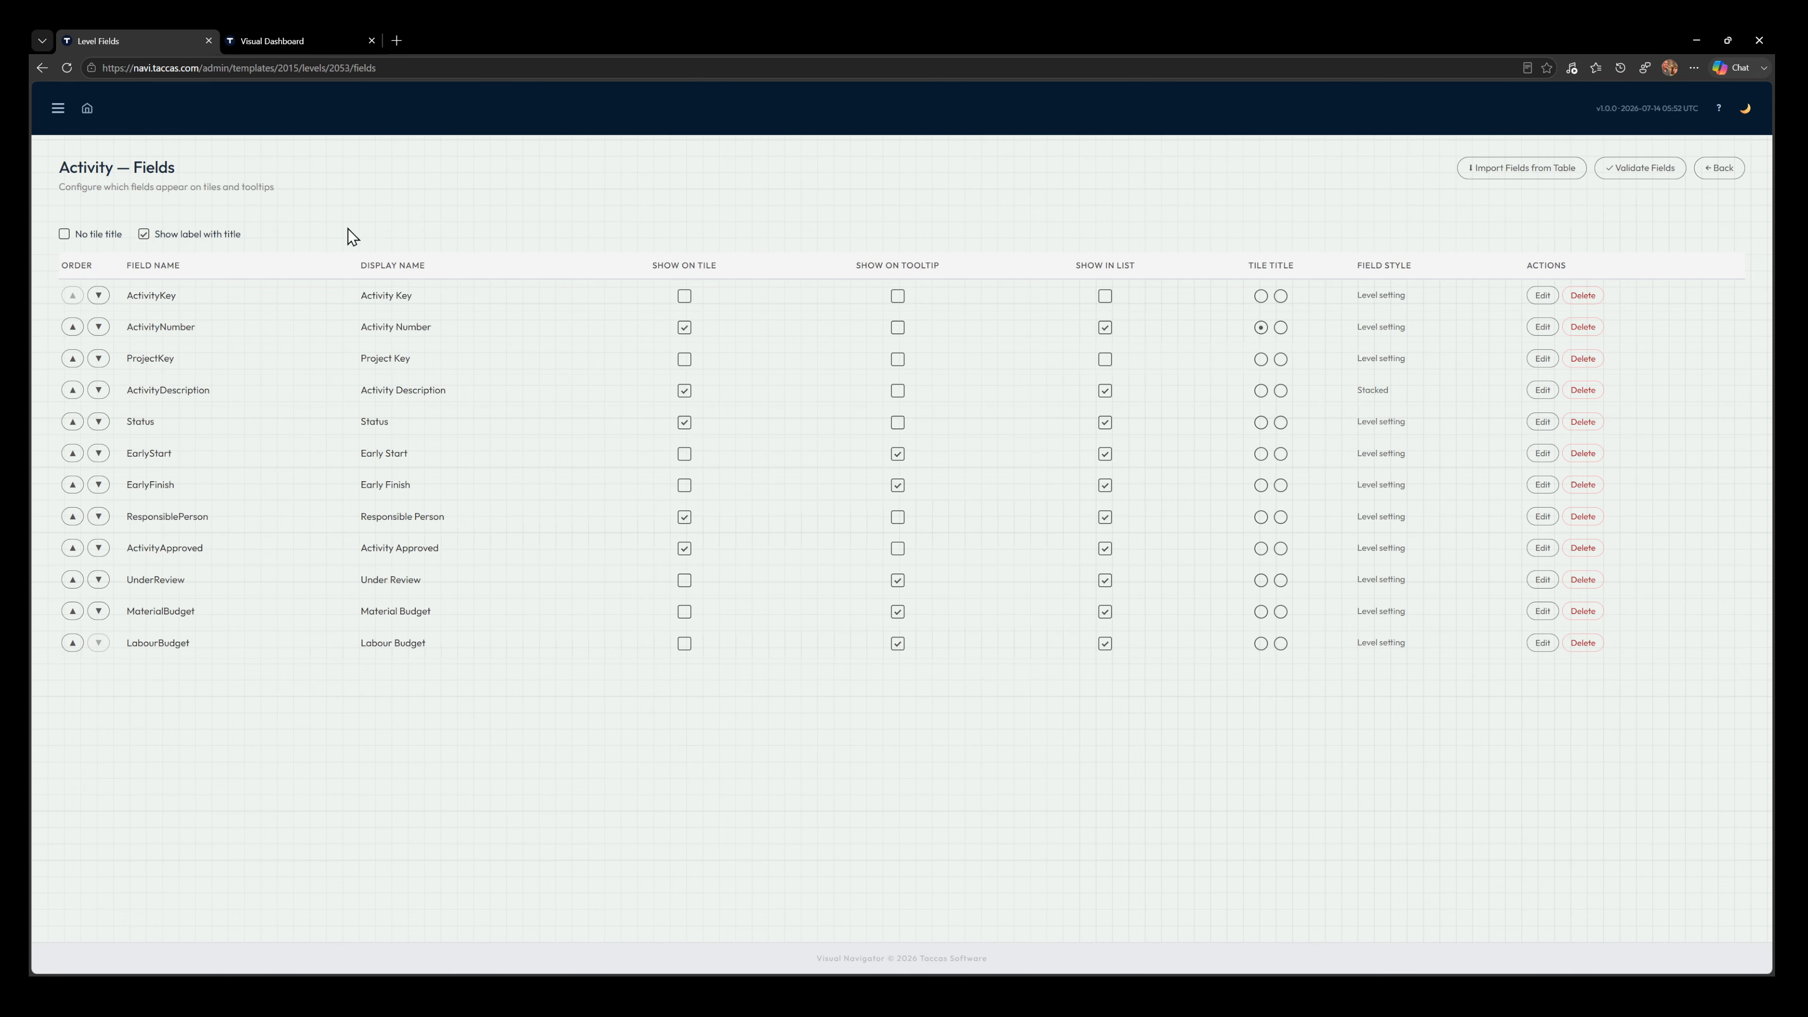
Reload the dashboard, check the description layout on A101's activity tiles, and drill into the work orders of activity 10000000
left_click(302, 40)
left_click(66, 68)
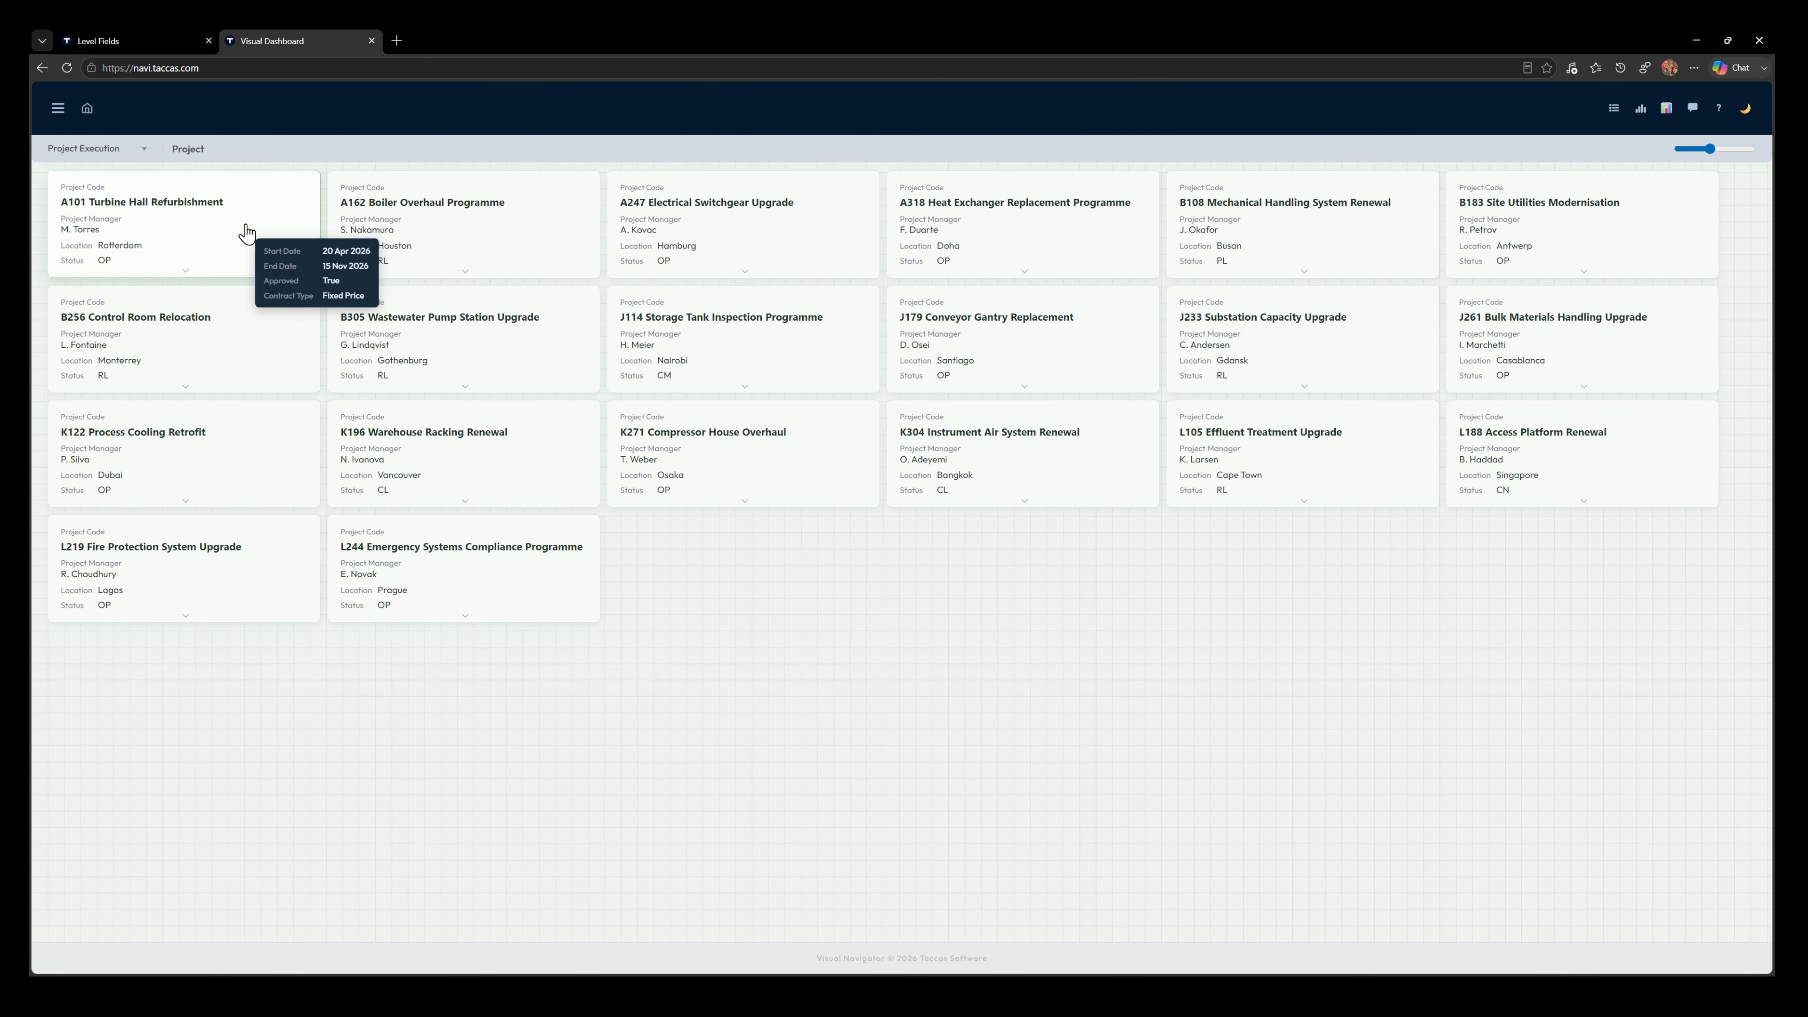
left_click(246, 233)
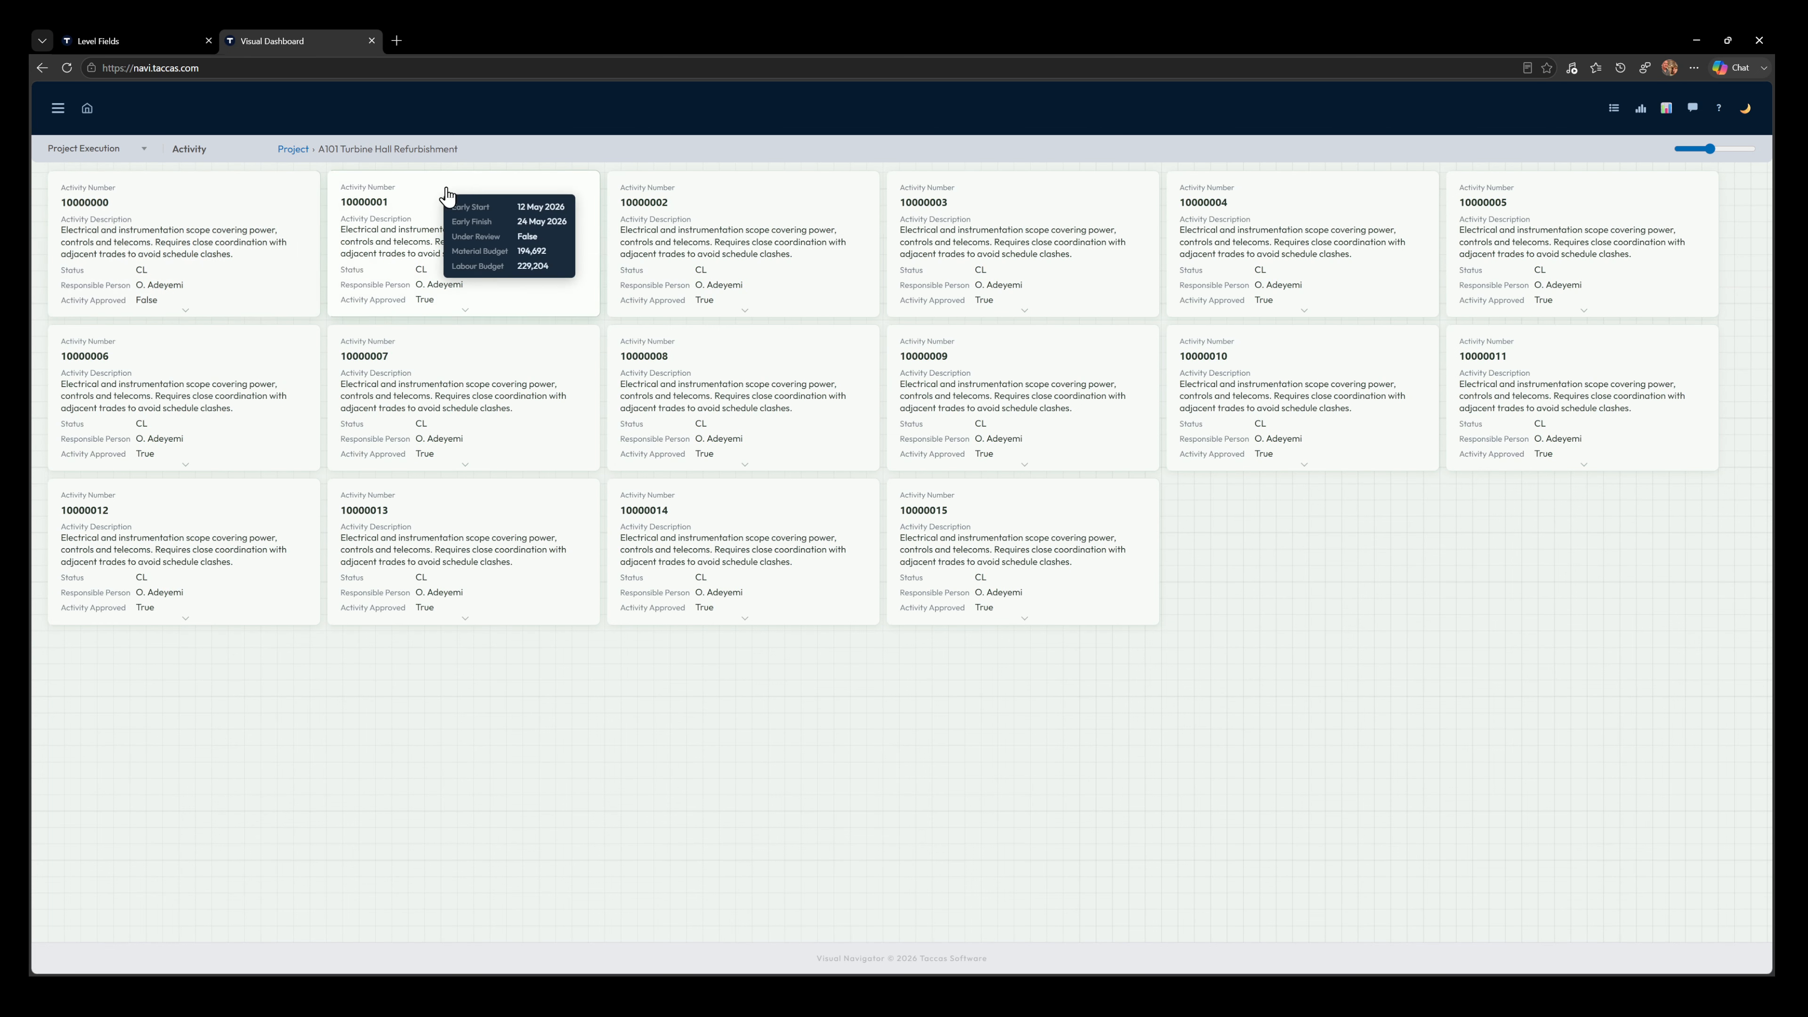
left_click(180, 244)
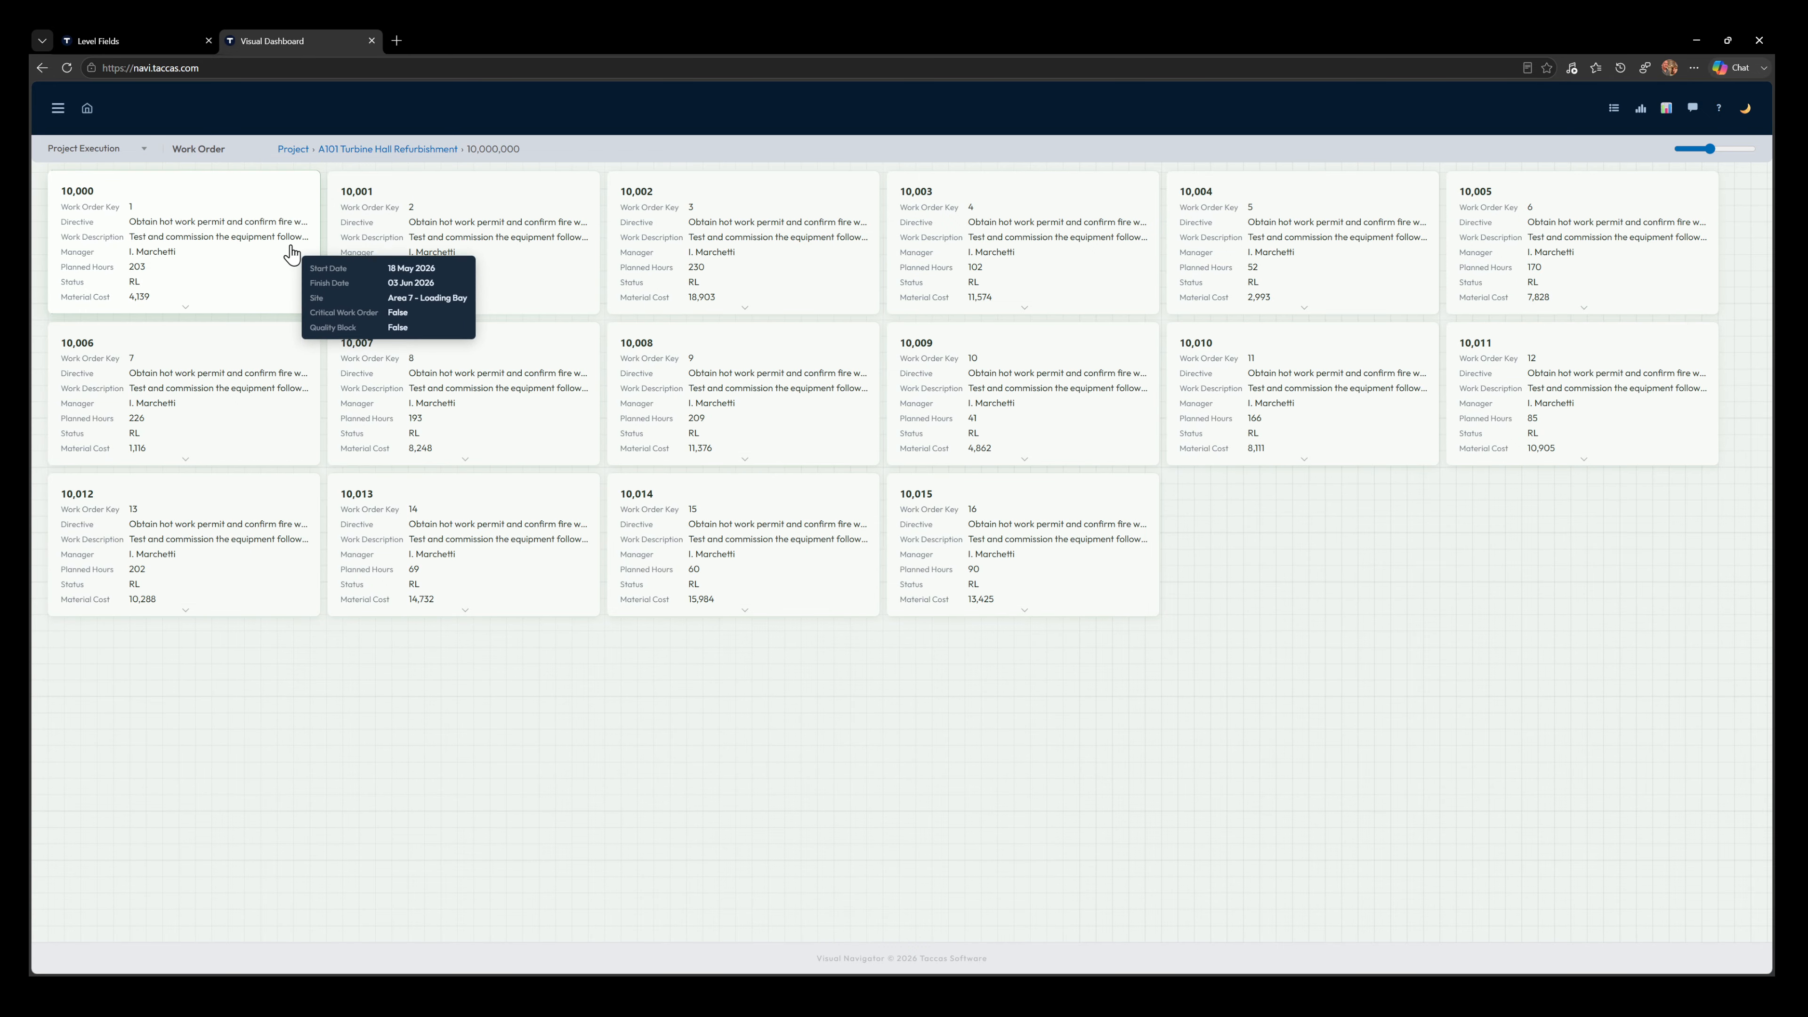
In the Work Order level's fields, turn off Show on Tile and Show in List for WorkOrderKey
left_click(124, 40)
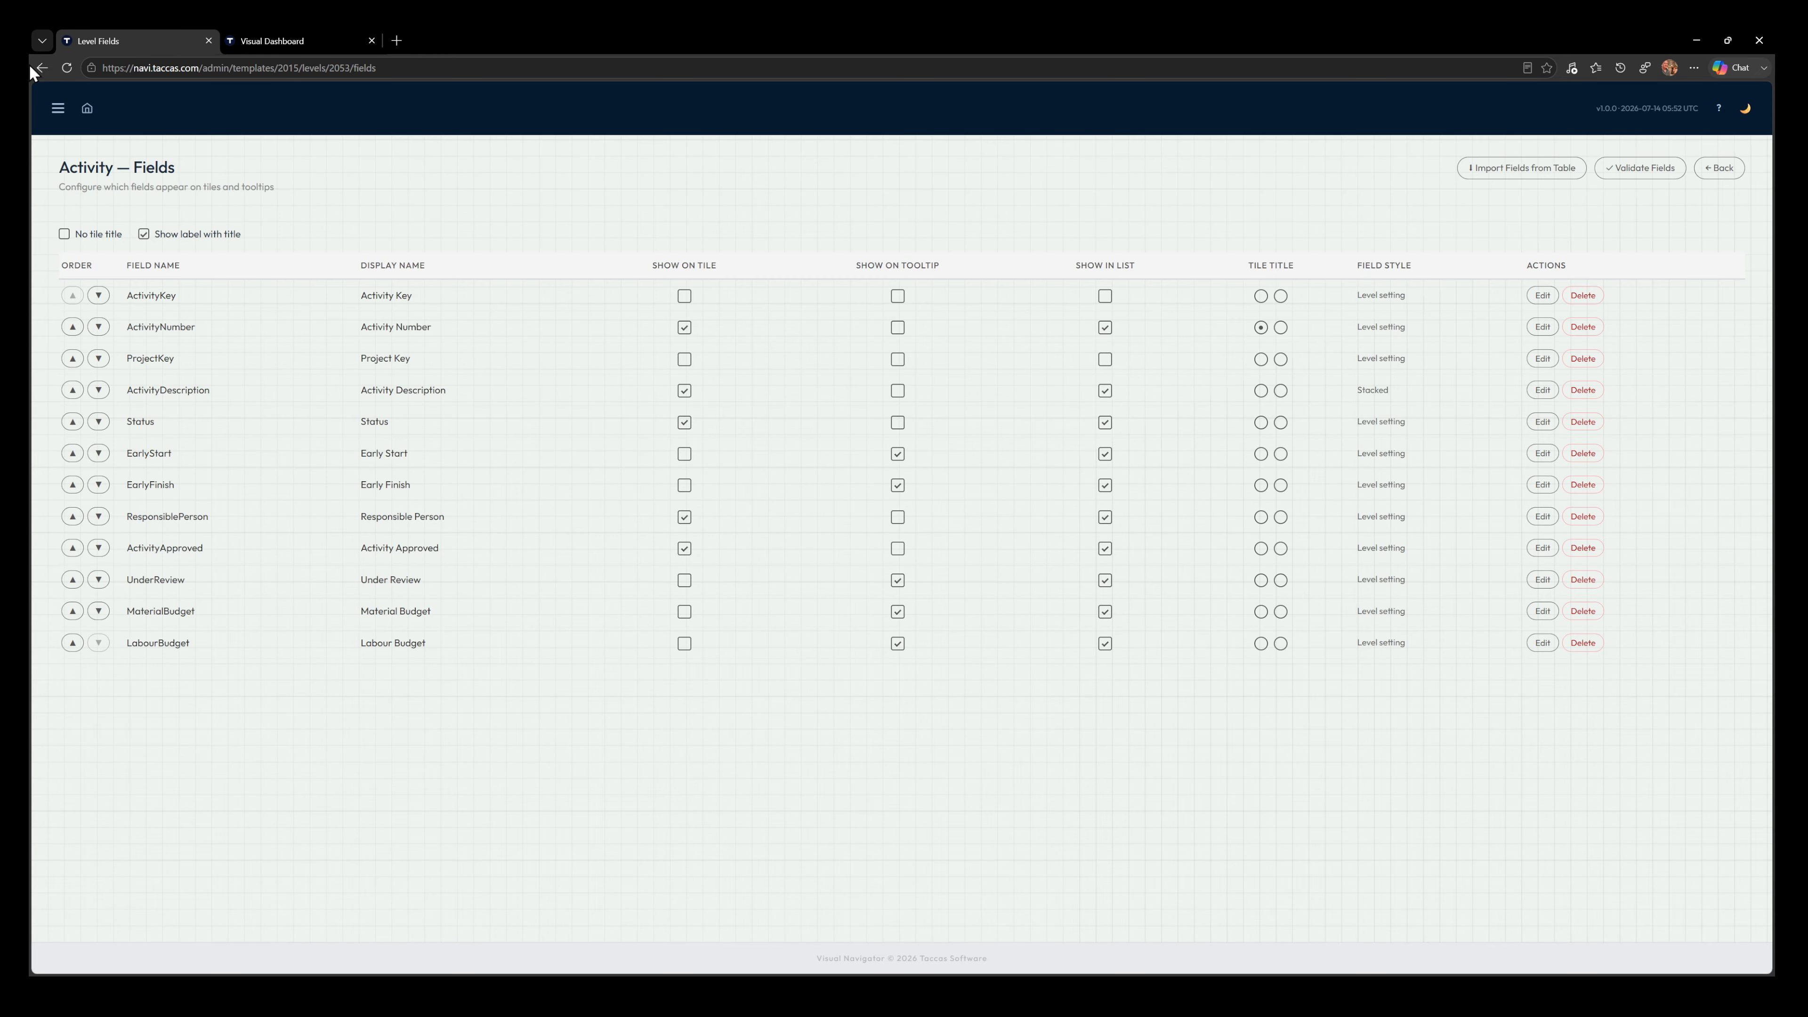
left_click(1719, 169)
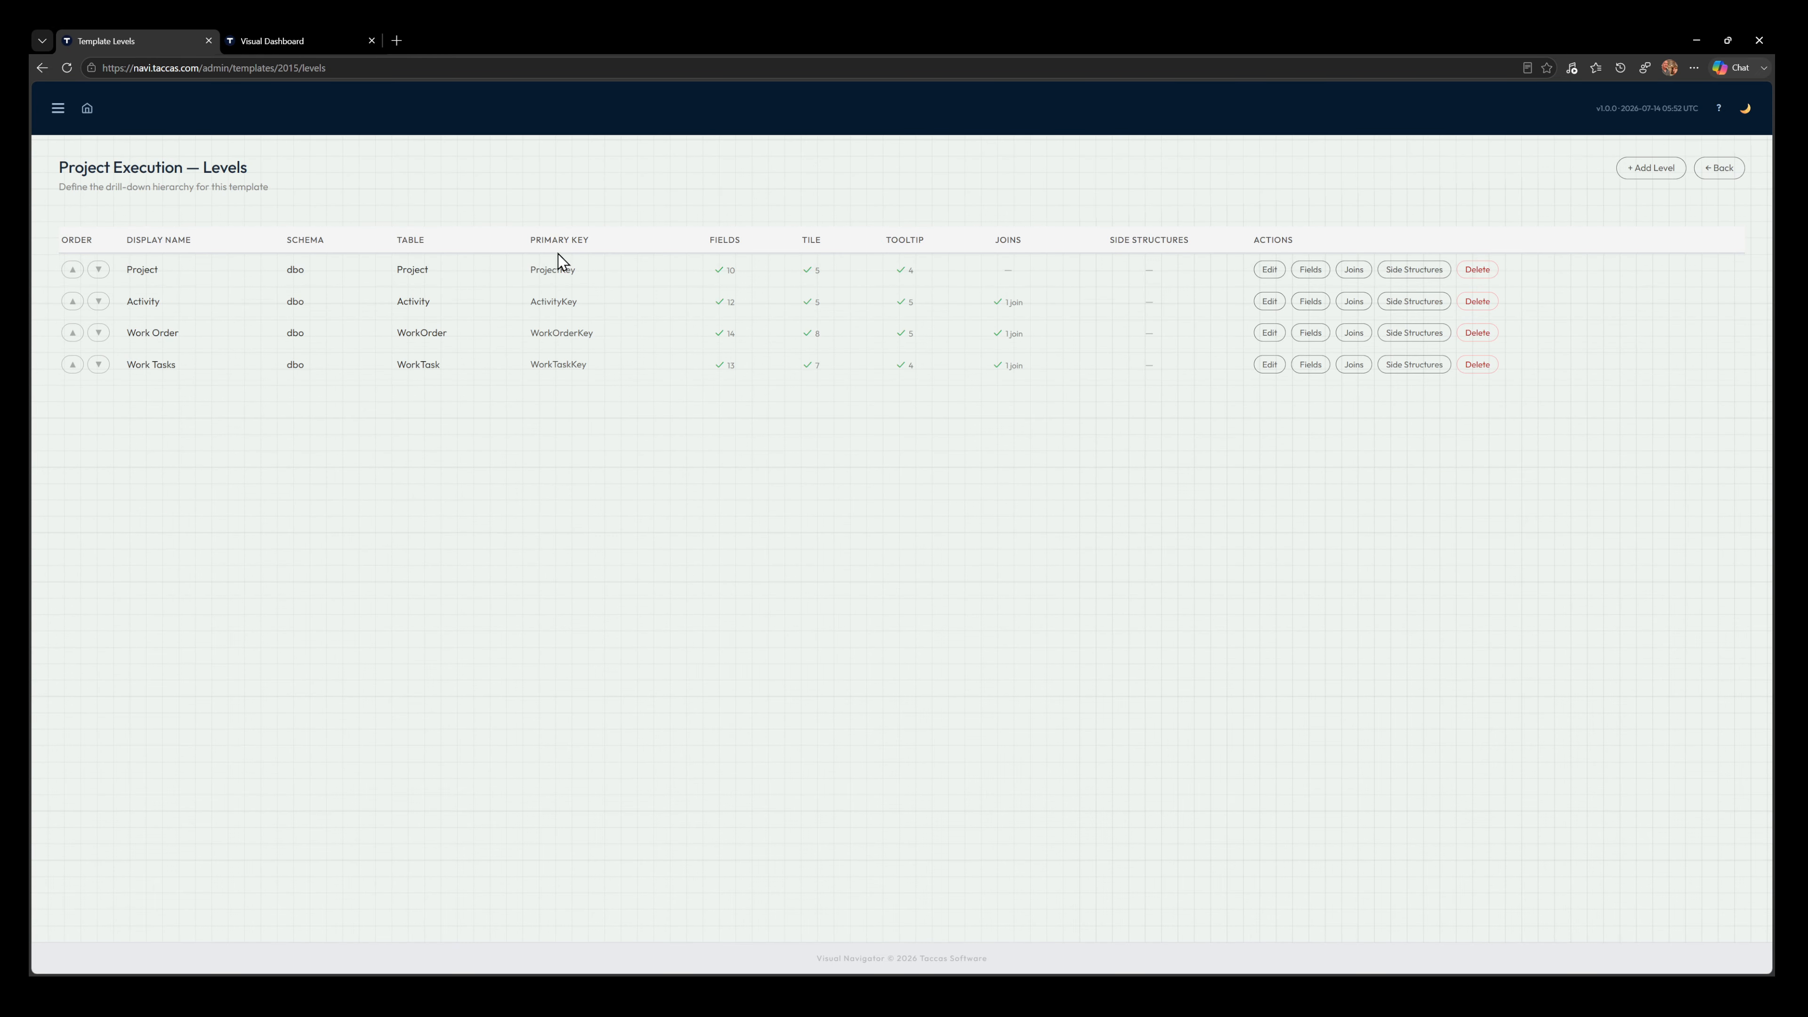
left_click(1311, 333)
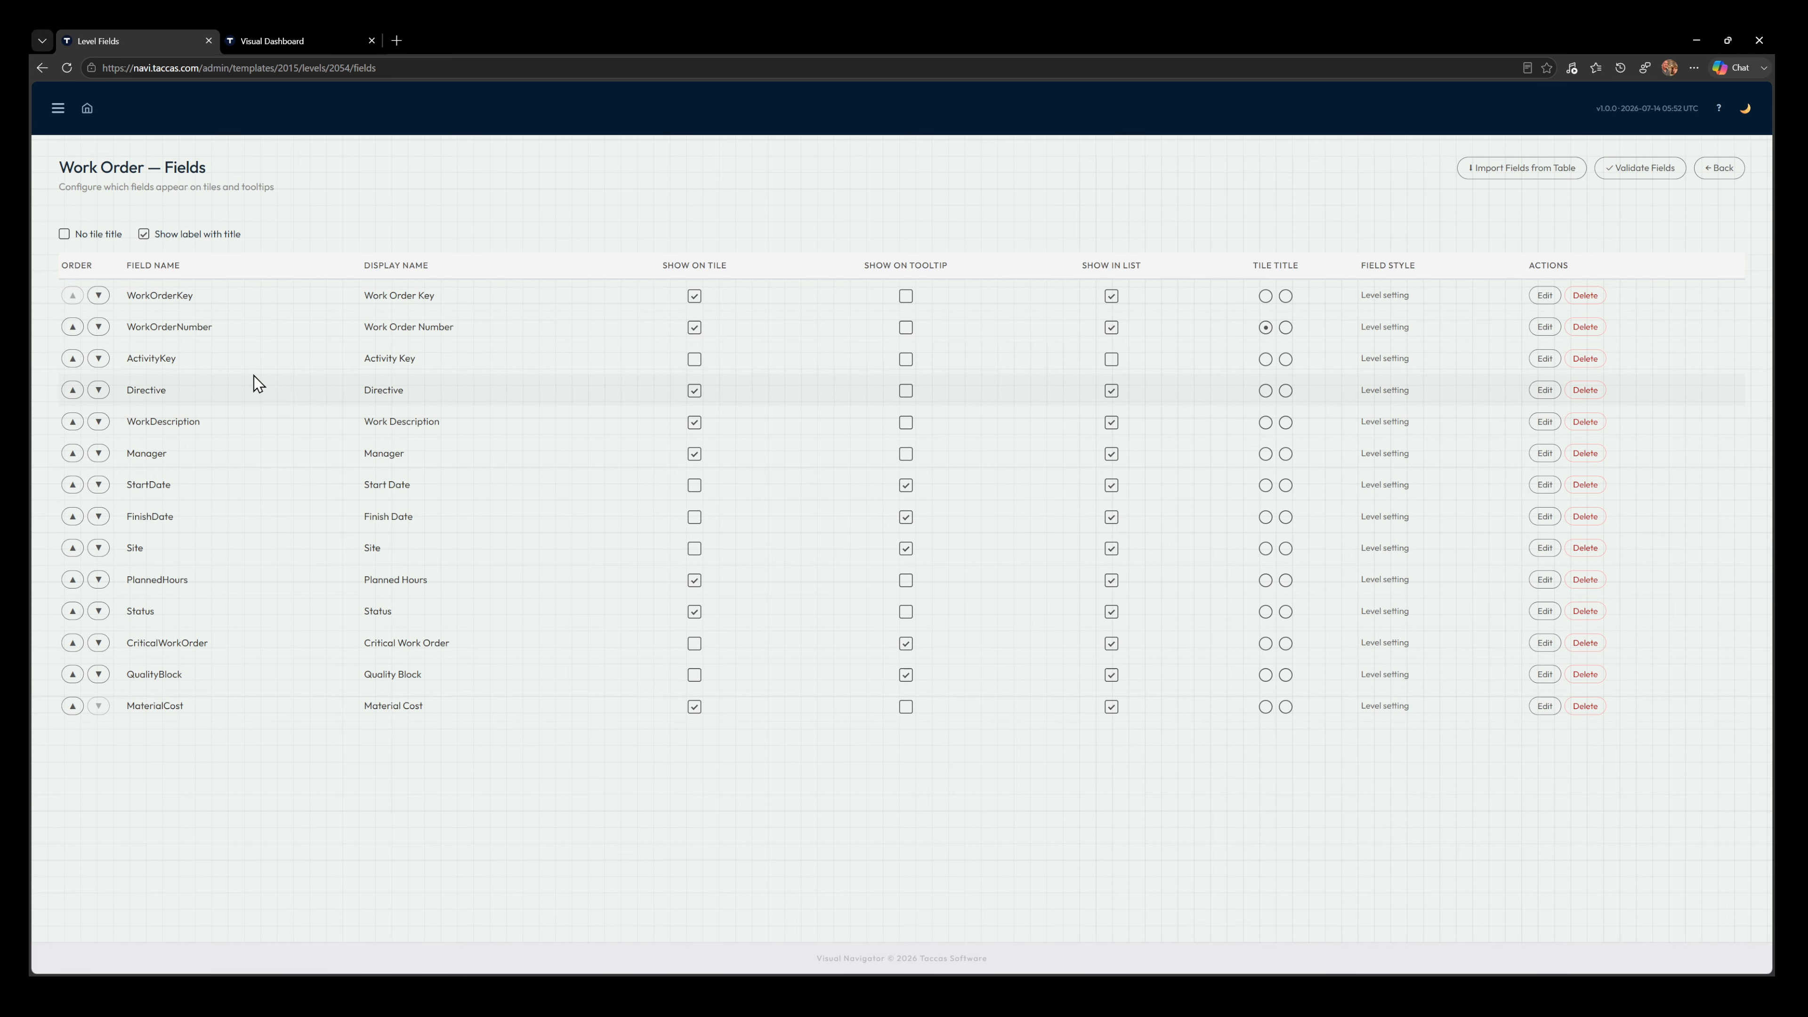
left_click(692, 297)
left_click(1111, 296)
Set the number format of the WorkOrderNumber field to Plain — no separators, and save it
left_click(1545, 327)
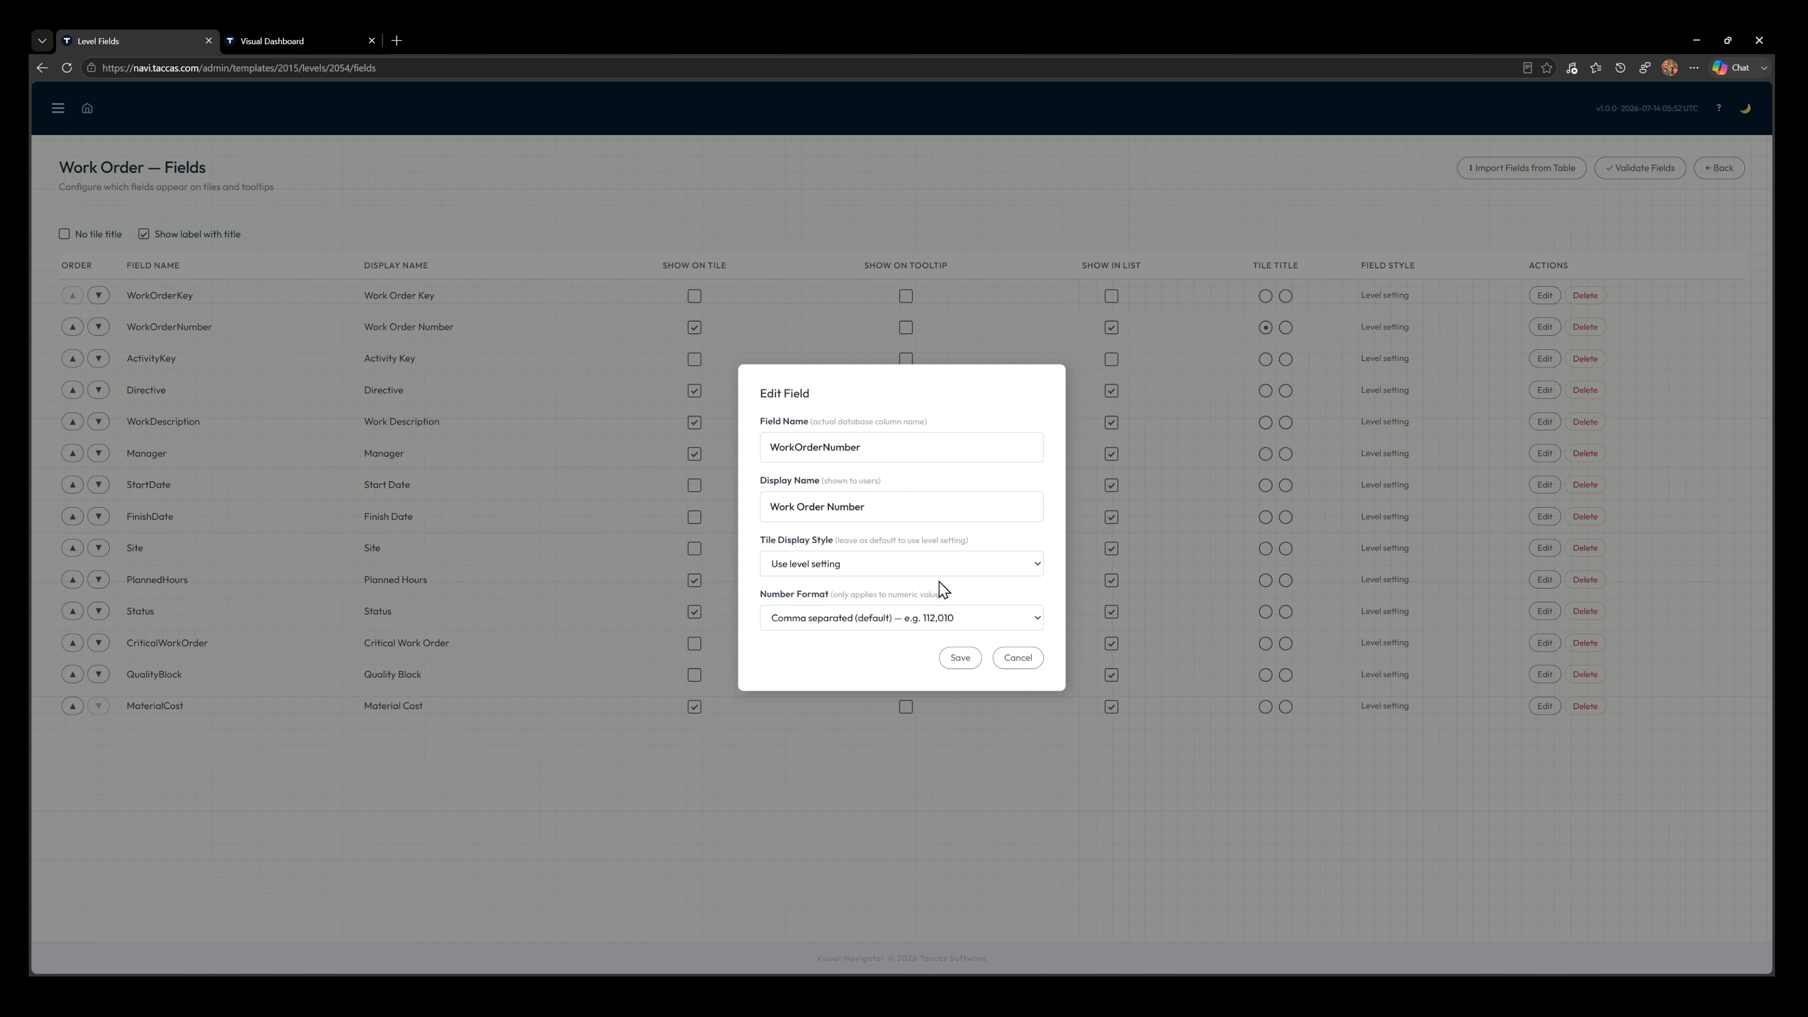
left_click(935, 665)
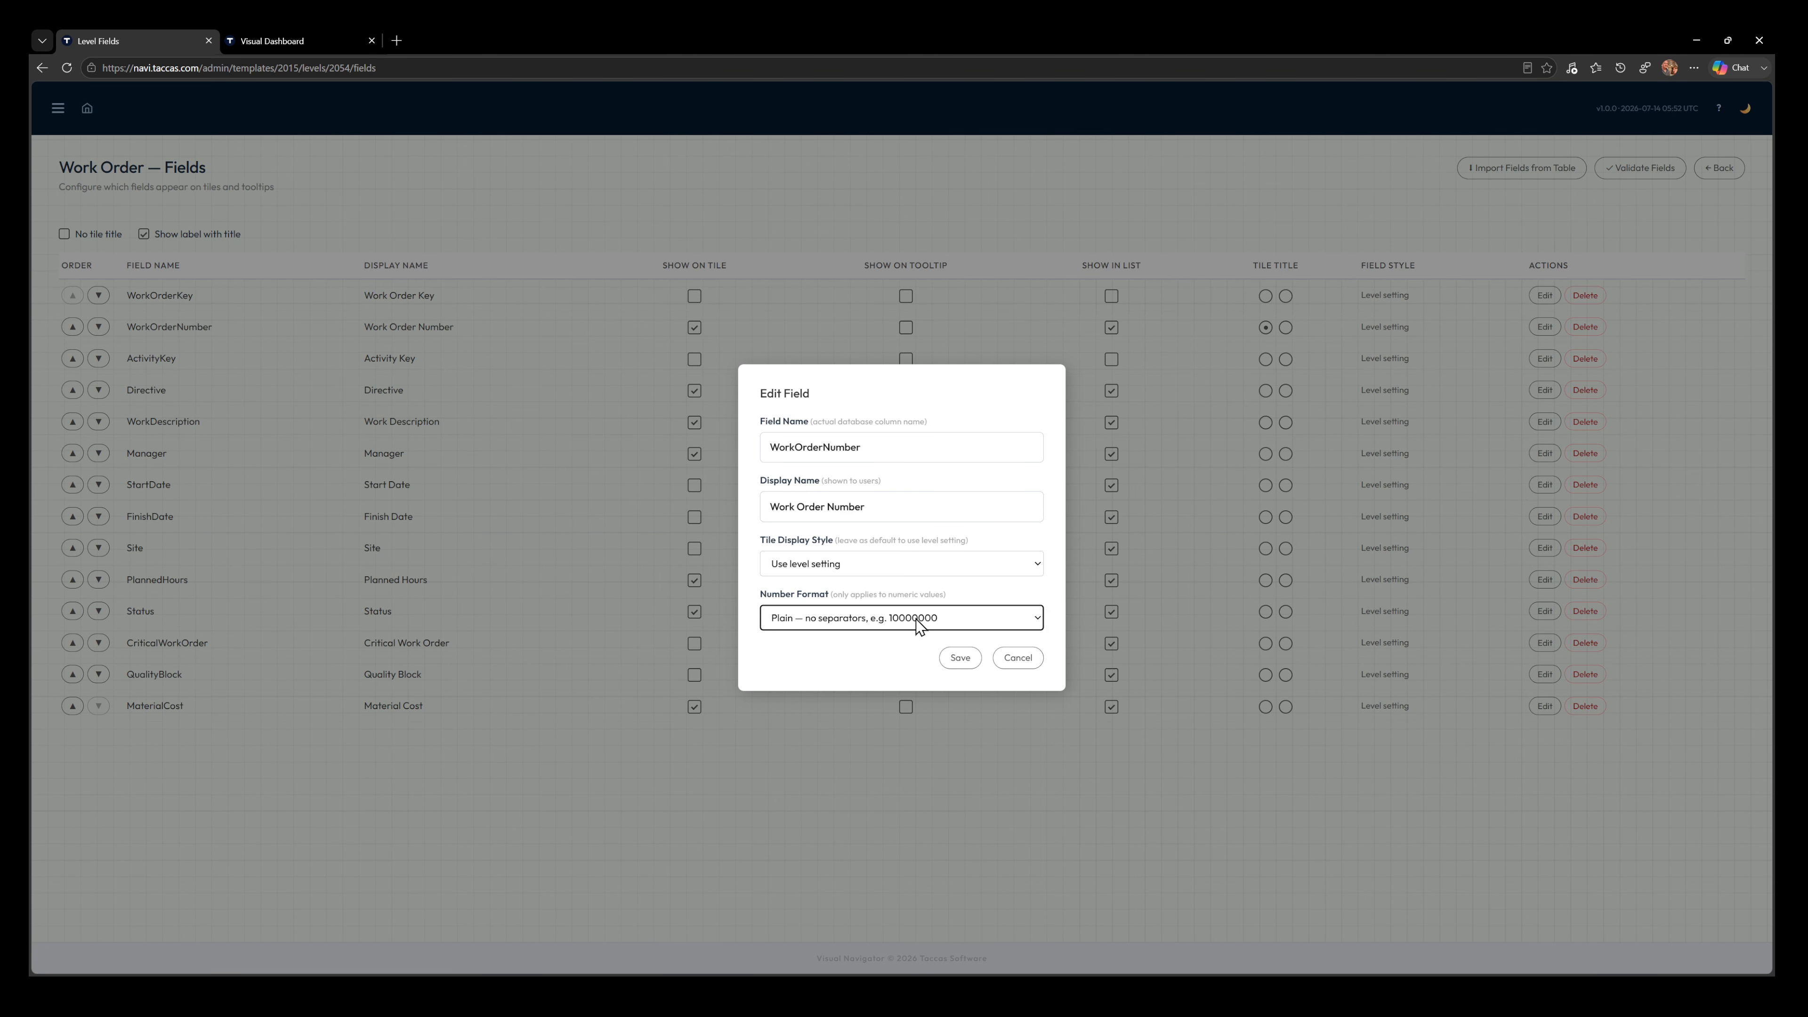
left_click(960, 658)
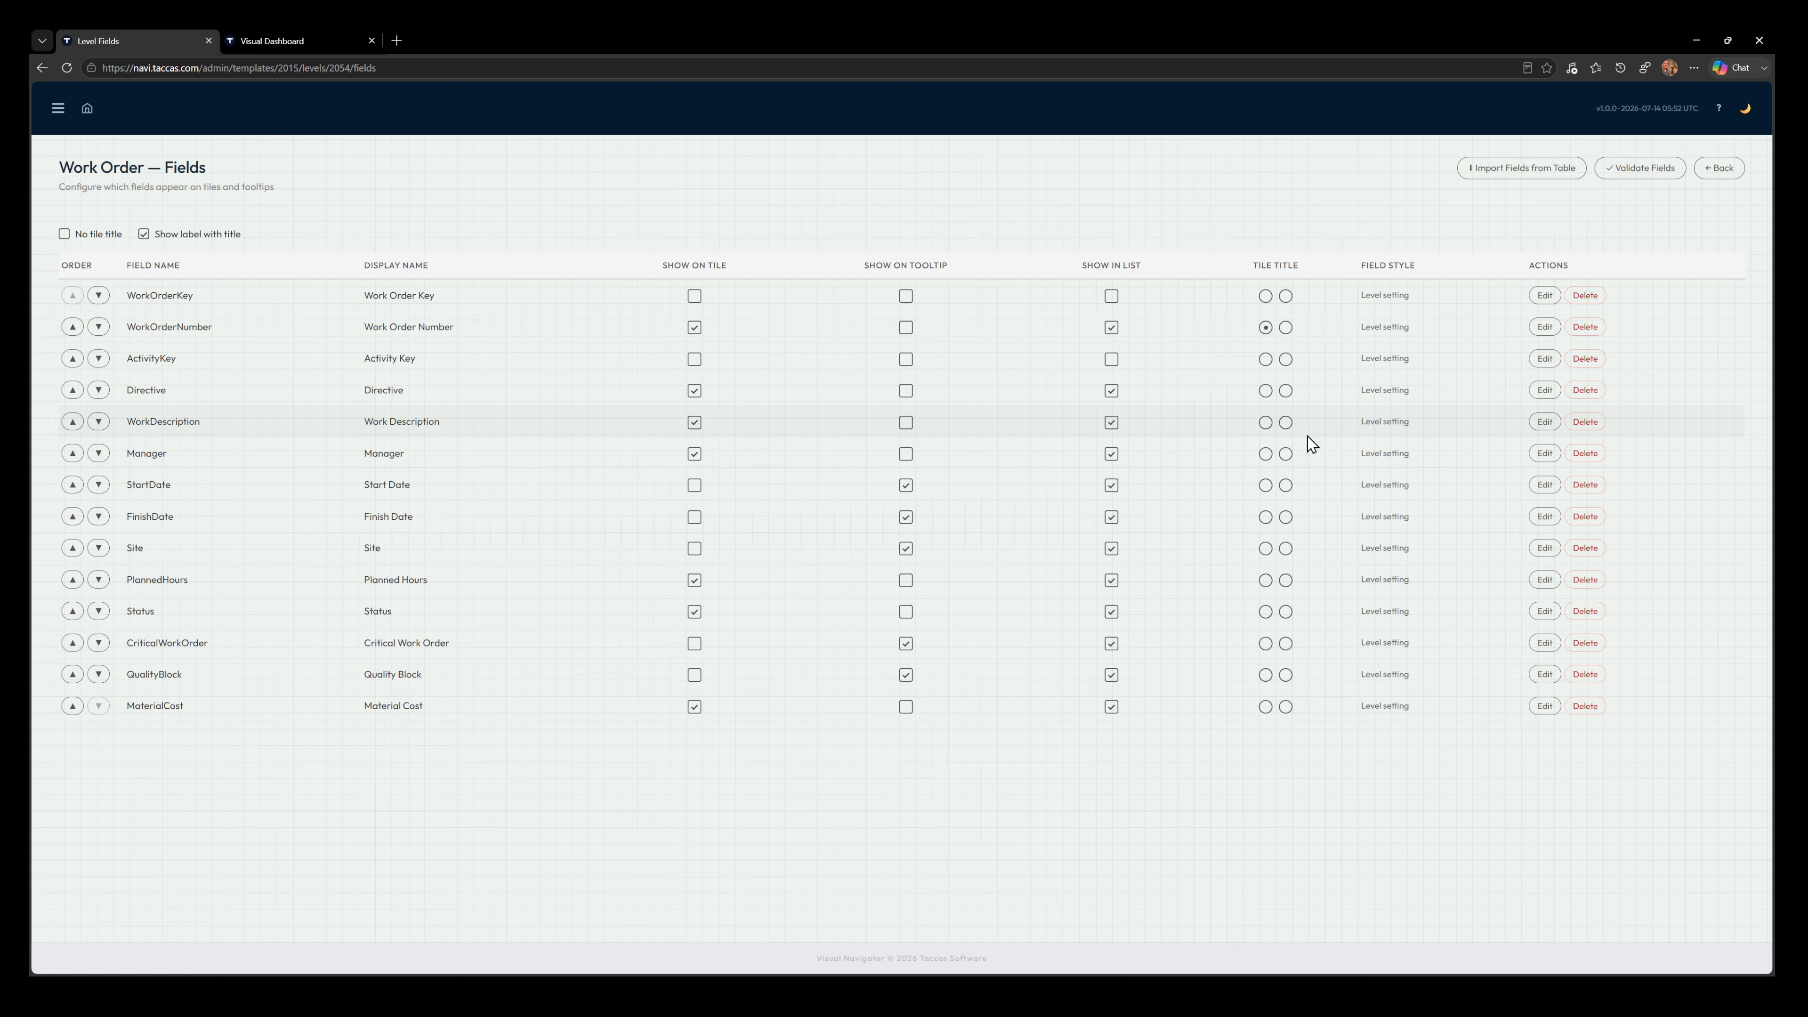
Set the WorkDescription field's tile display style to Stacked — label above, value below, save it, and check the reloaded work order tiles on the dashboard
left_click(1545, 421)
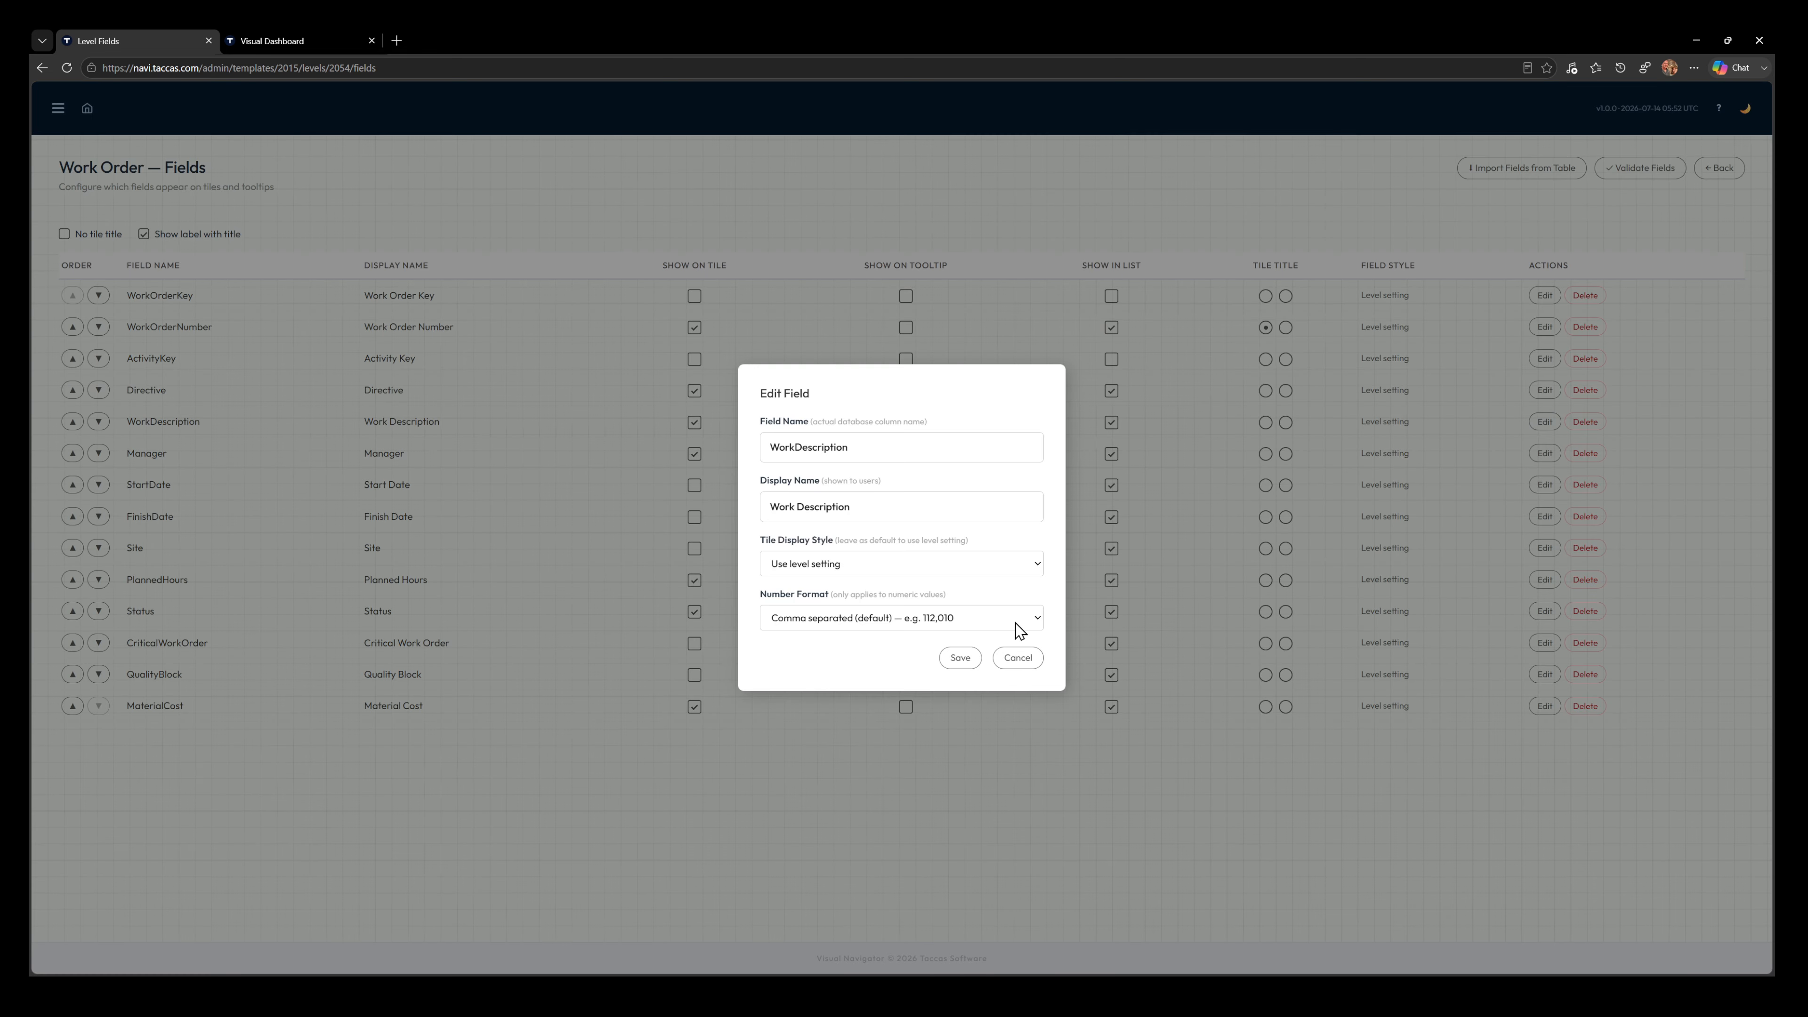
left_click(909, 653)
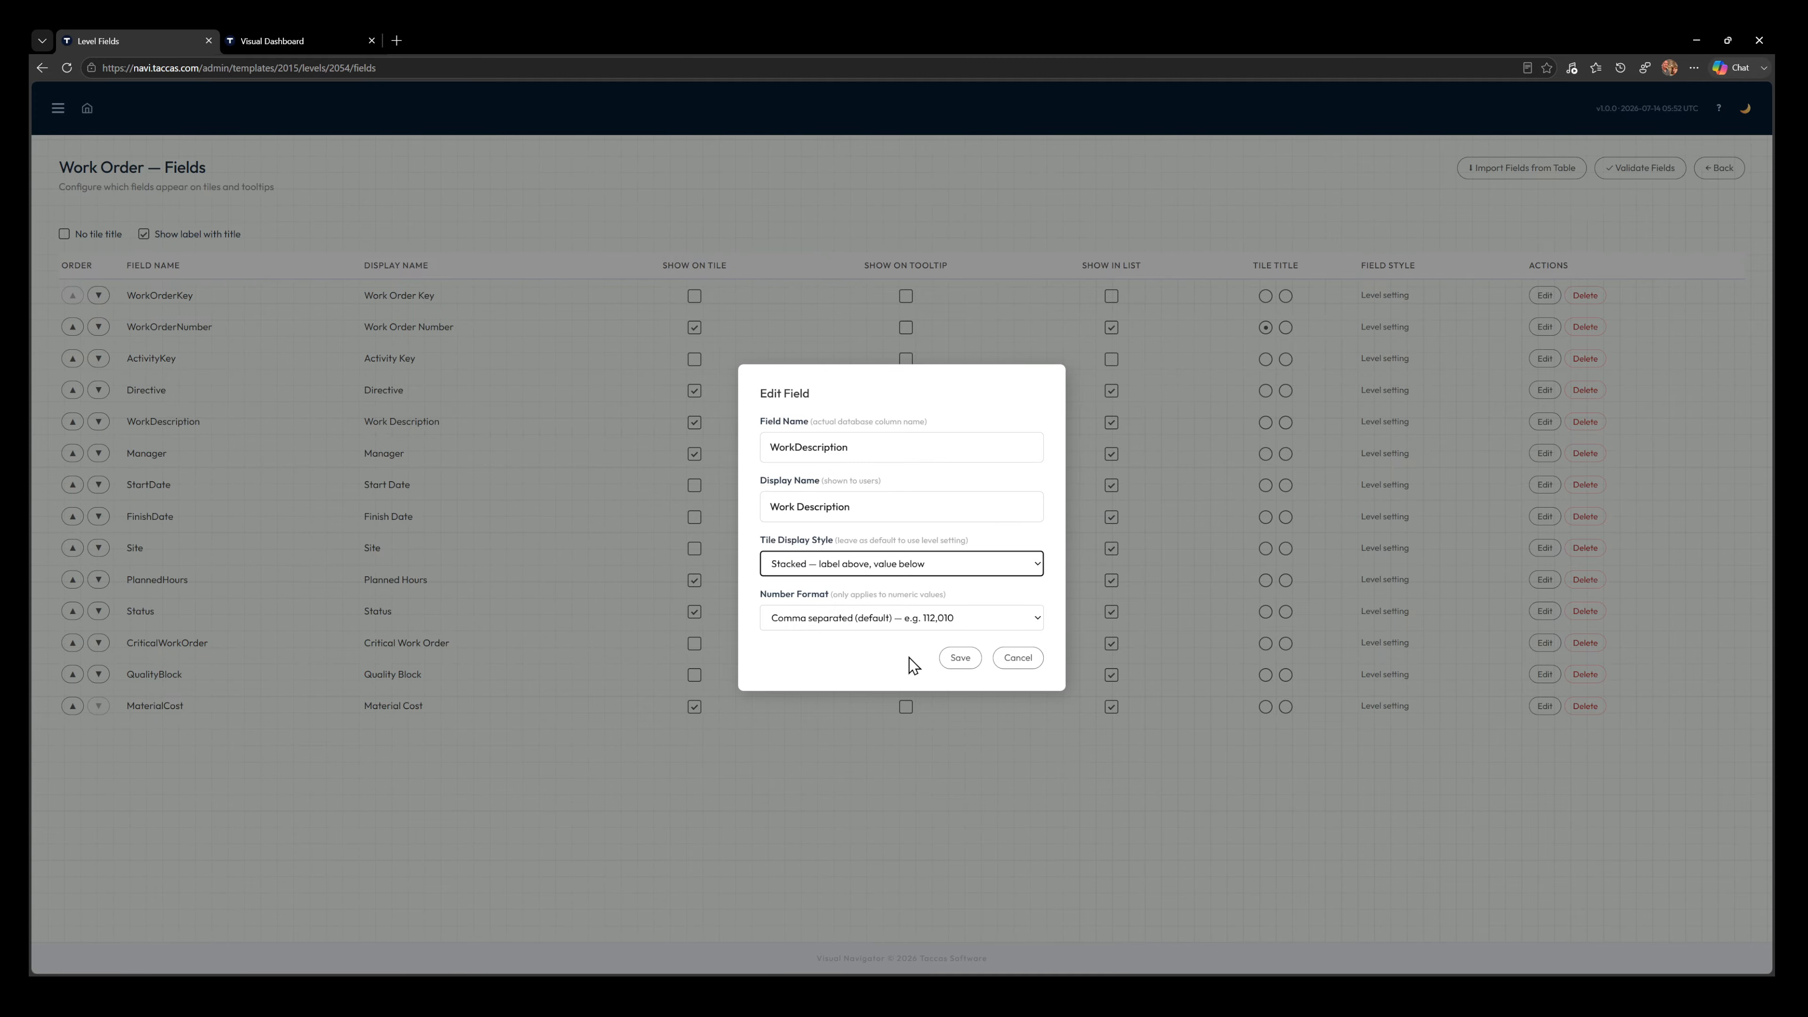
left_click(960, 659)
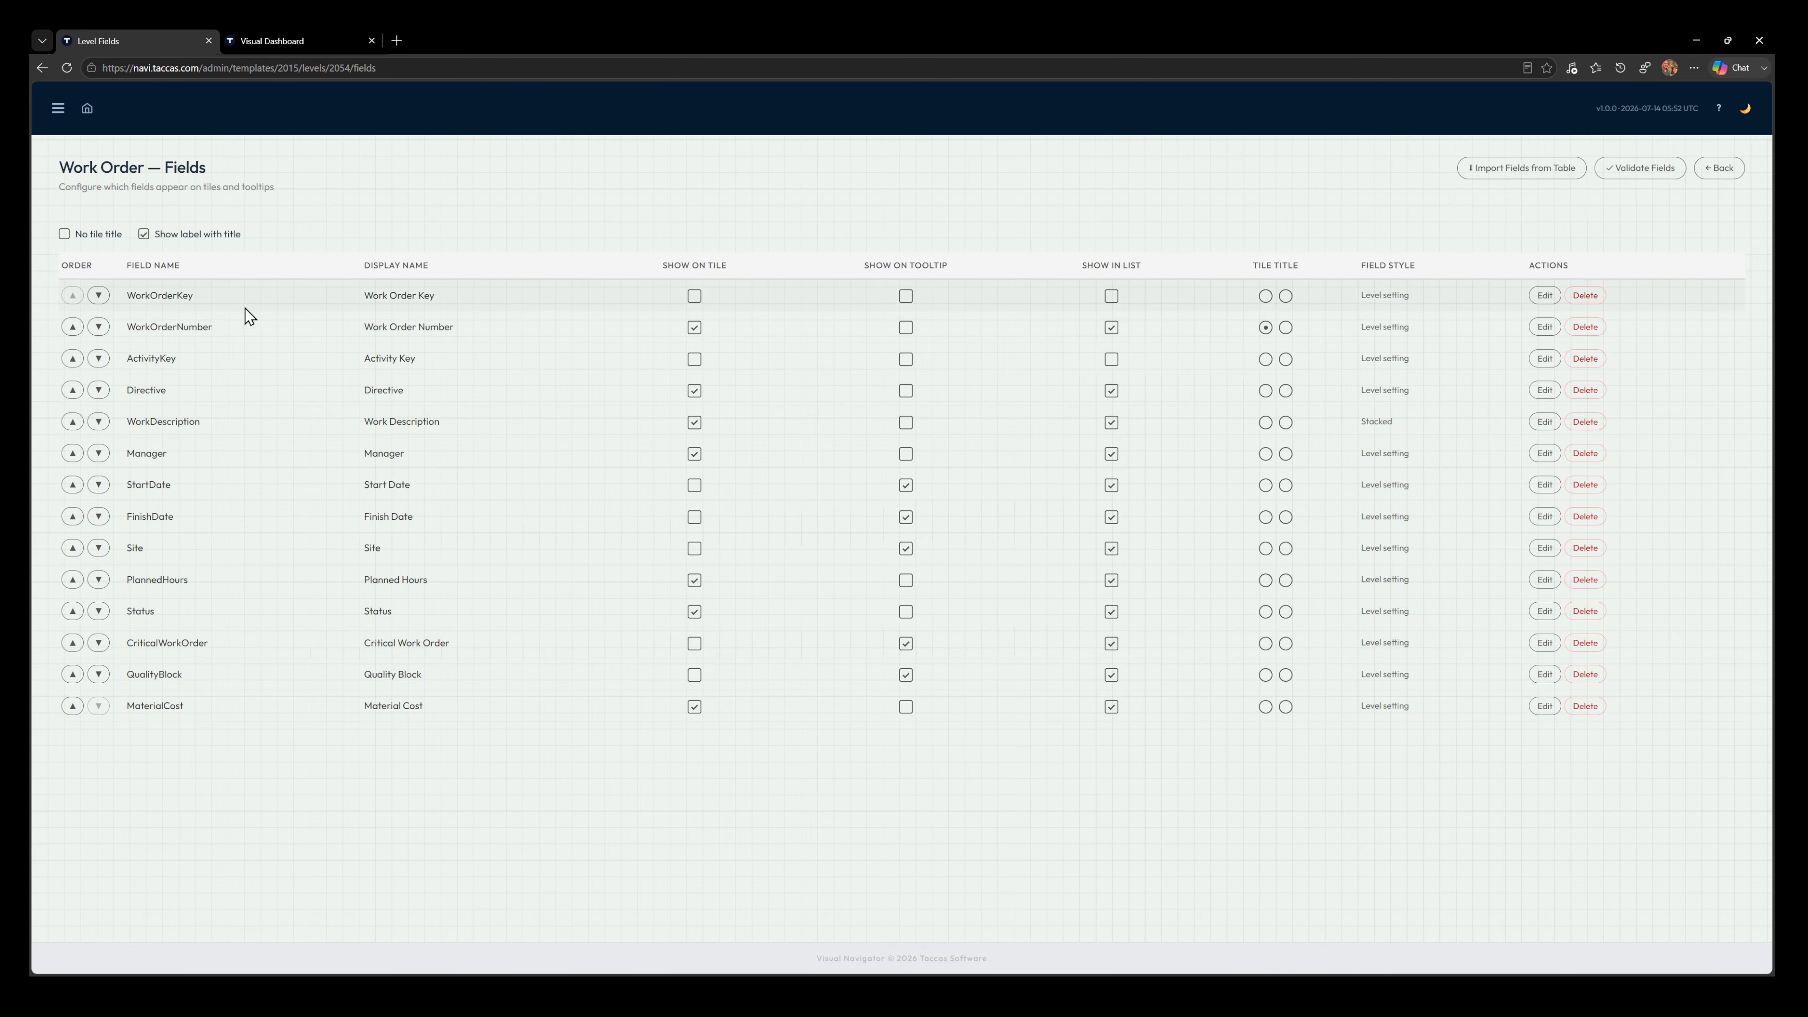
left_click(322, 43)
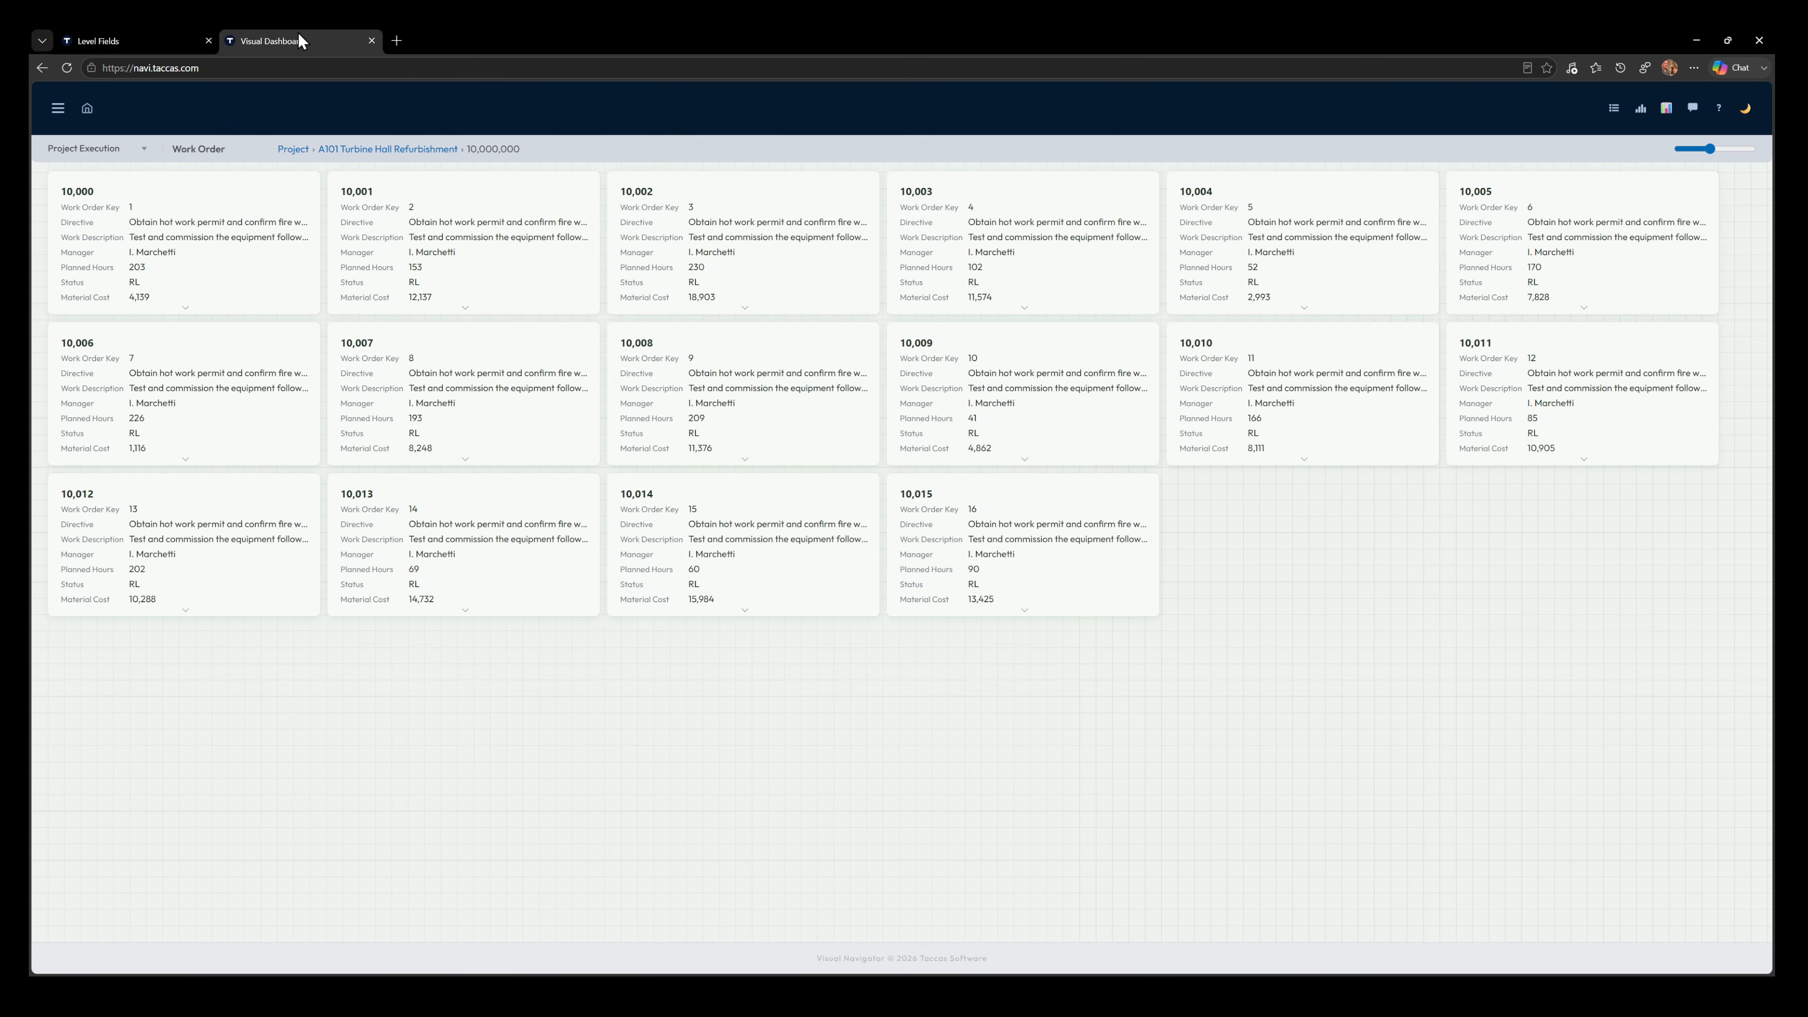
left_click(66, 68)
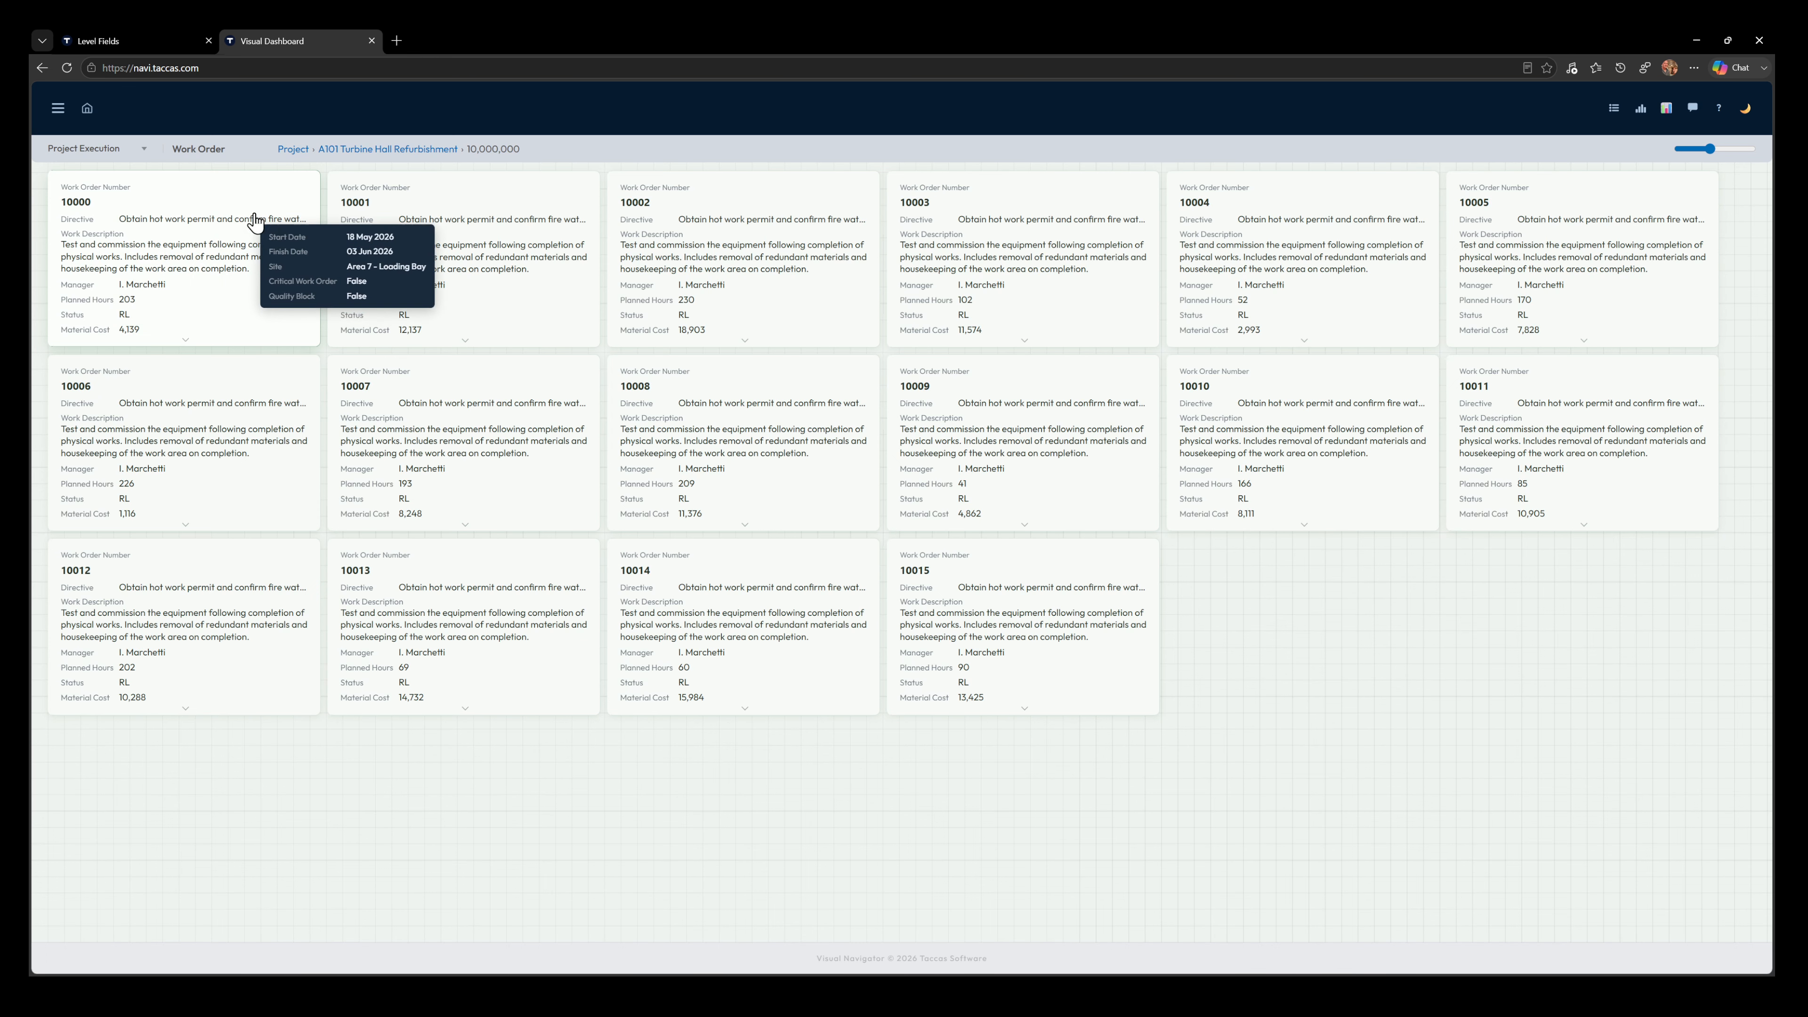
Move the Work Order level's Directive field below WorkDescription and set its tile display style to Stacked — label above, value below
left_click(132, 40)
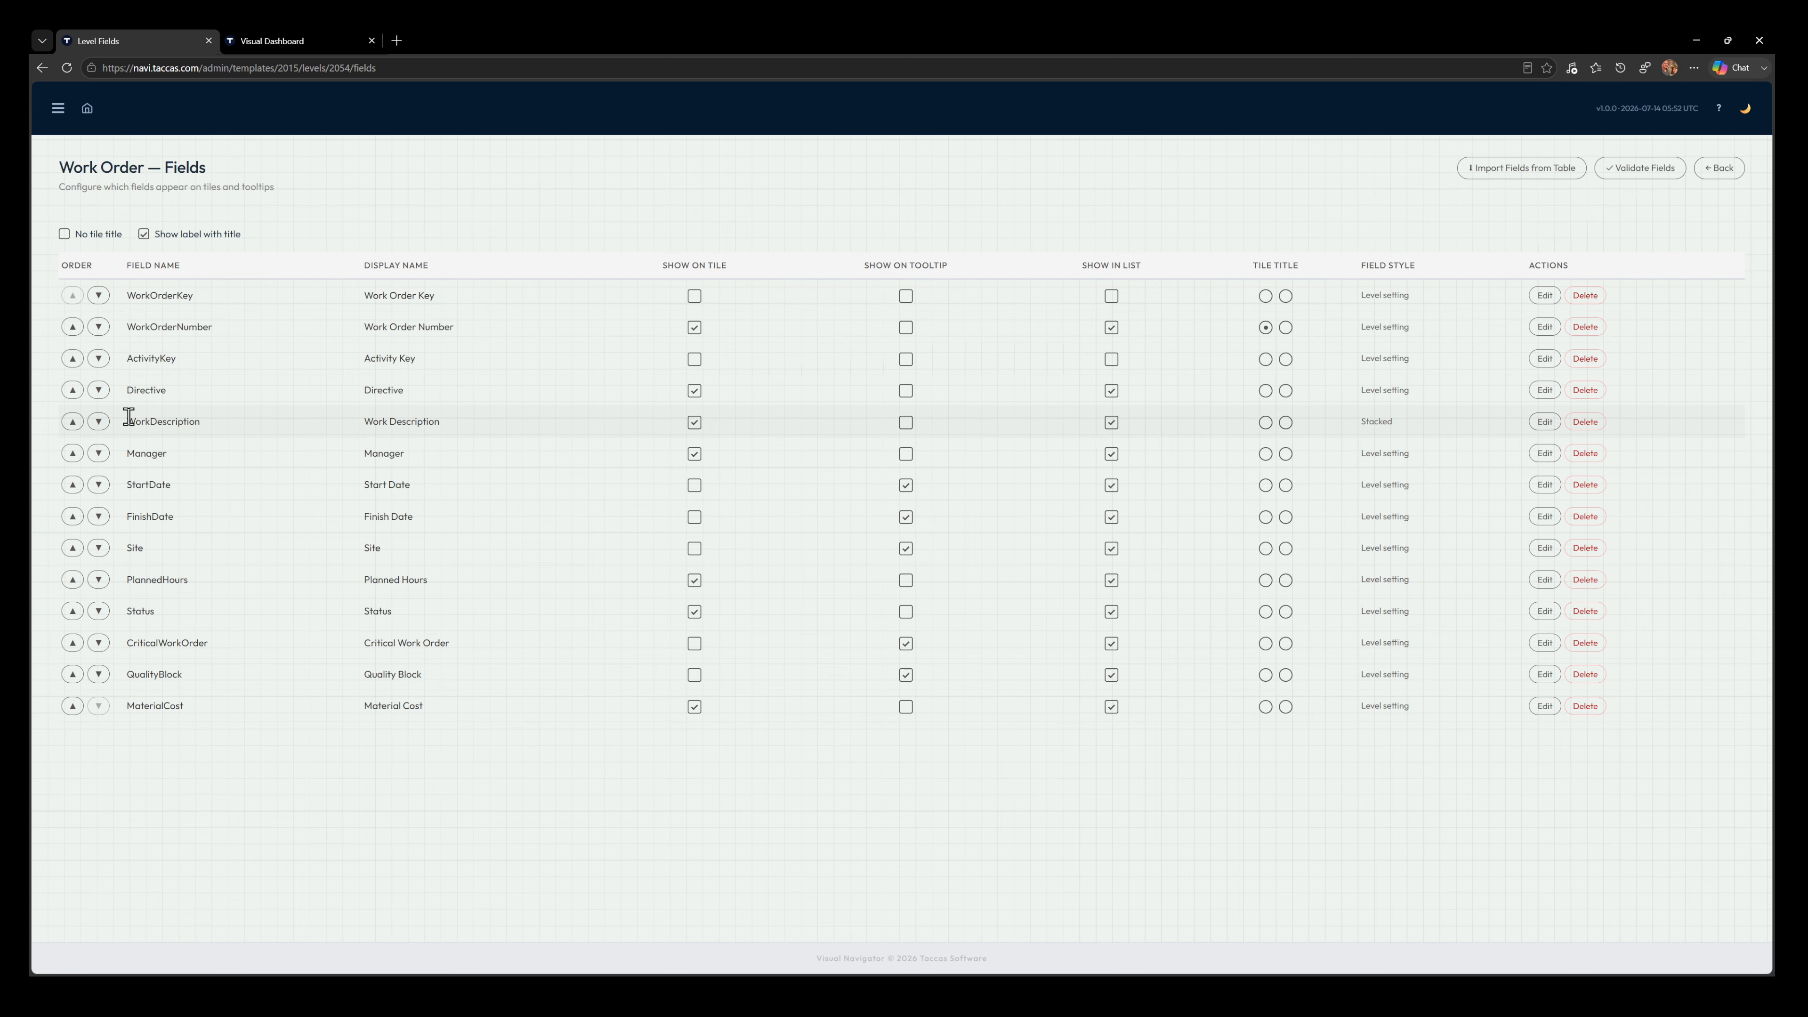
left_click(99, 390)
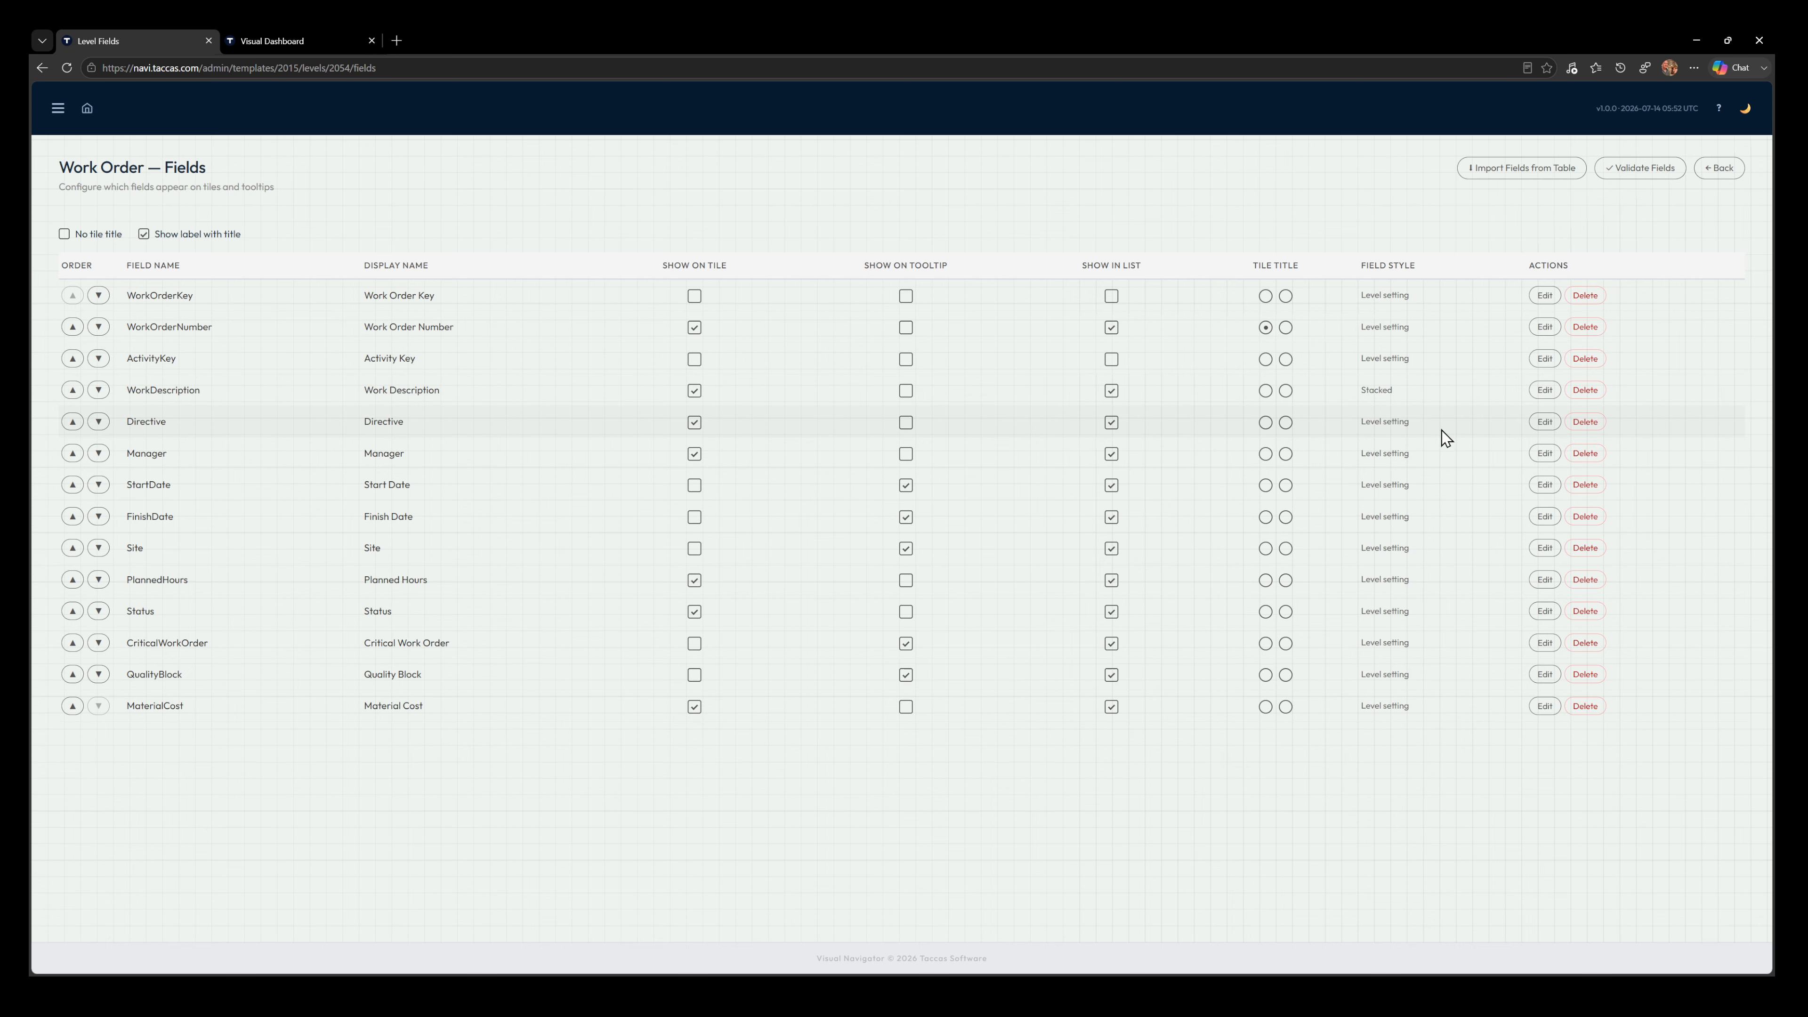
left_click(1545, 421)
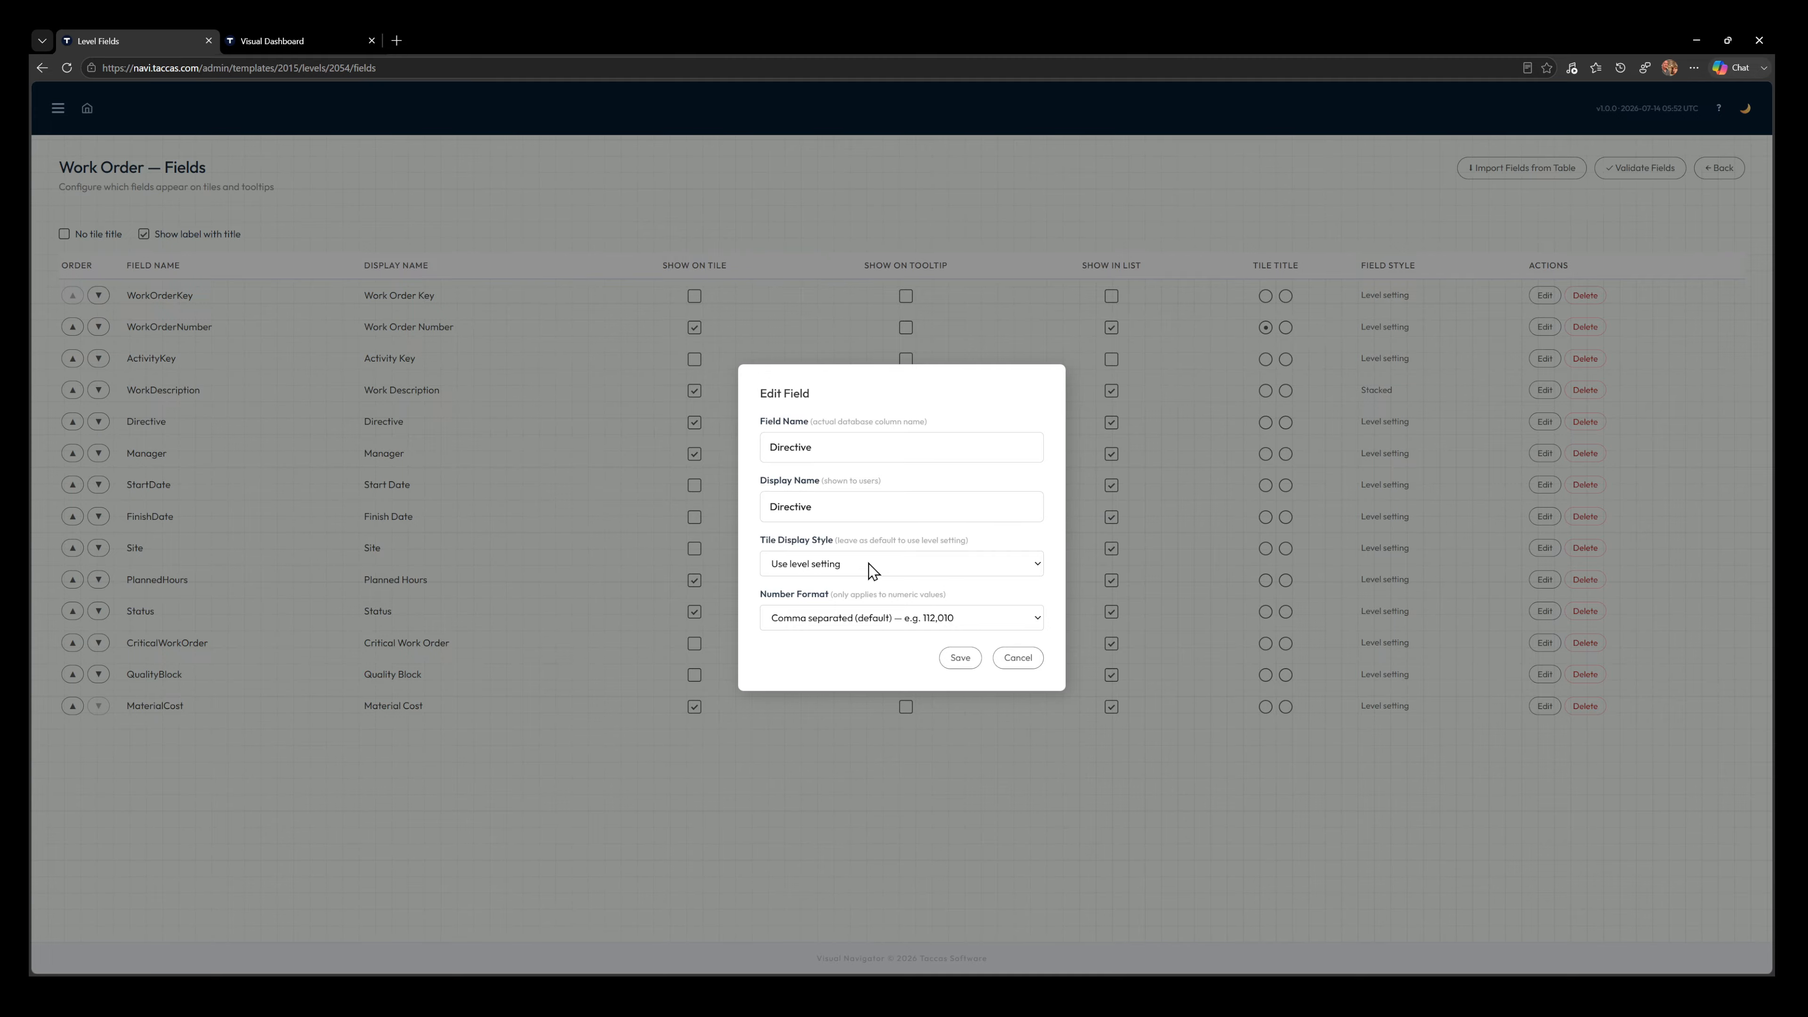
left_click(862, 650)
left_click(959, 658)
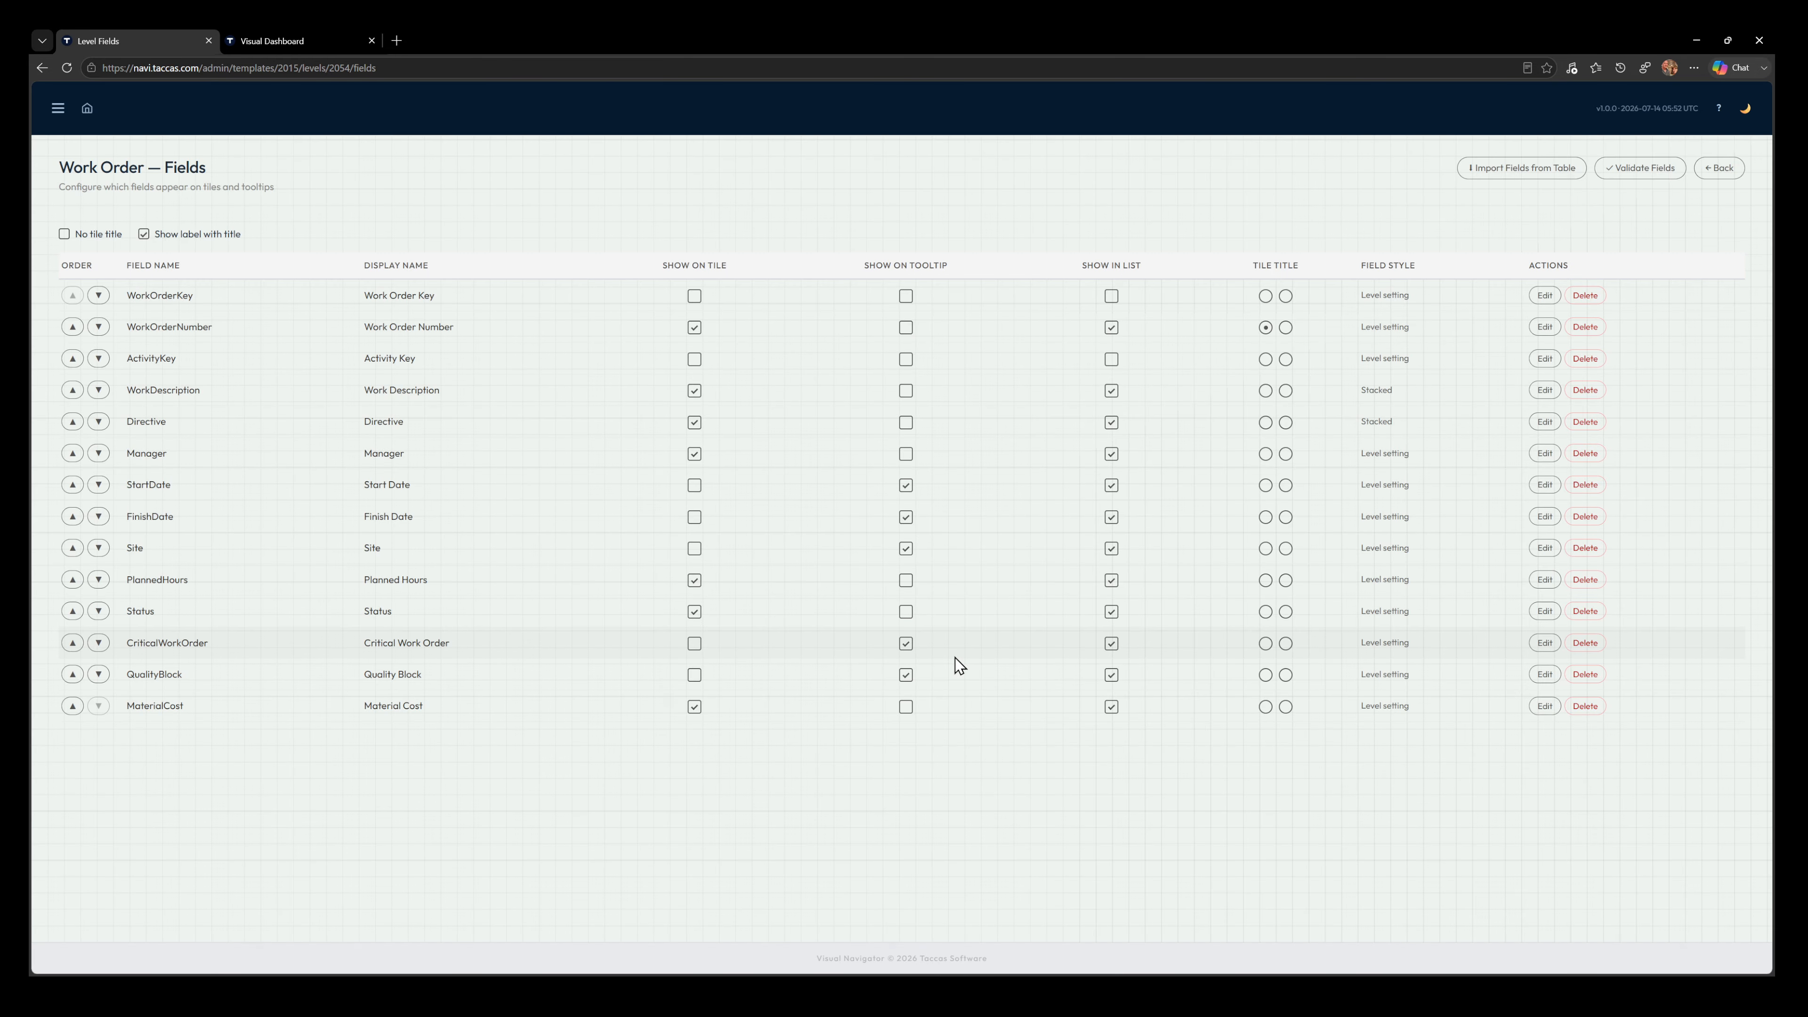
Reload the dashboard, check the Directive layout on the work order tiles, and drill into the work tasks of work order 10000
left_click(278, 34)
left_click(67, 68)
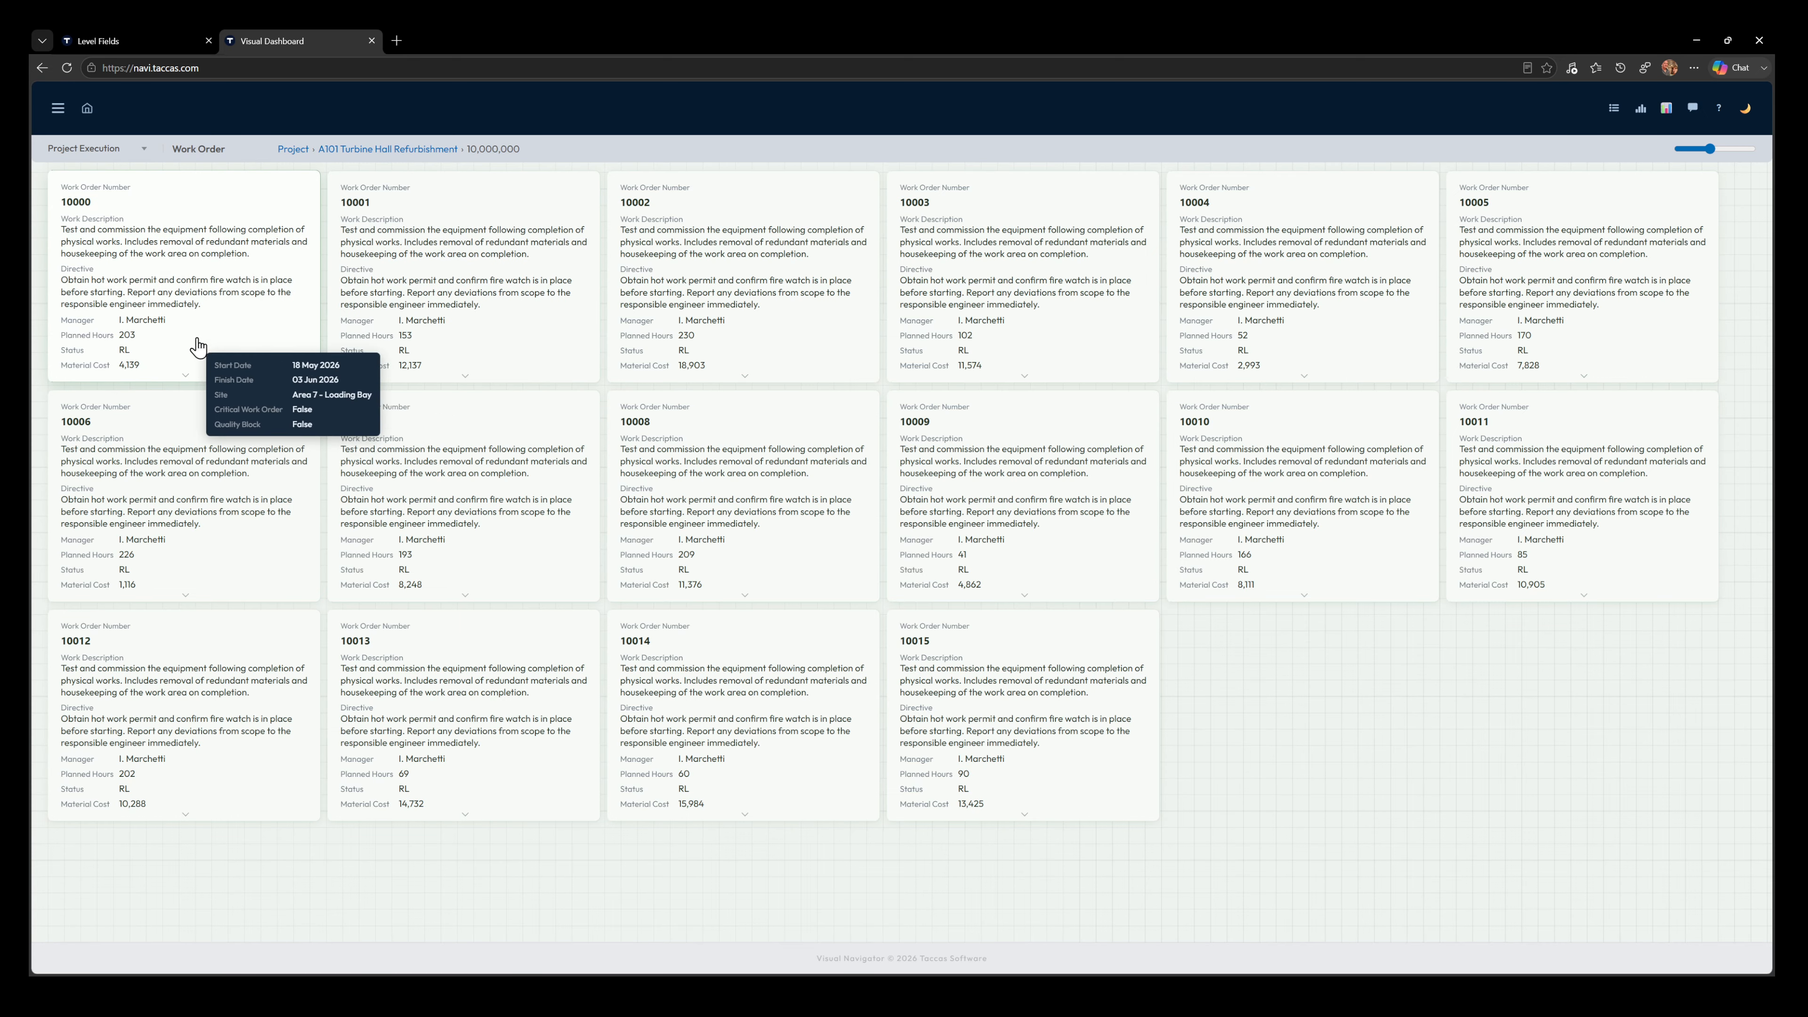
left_click(172, 255)
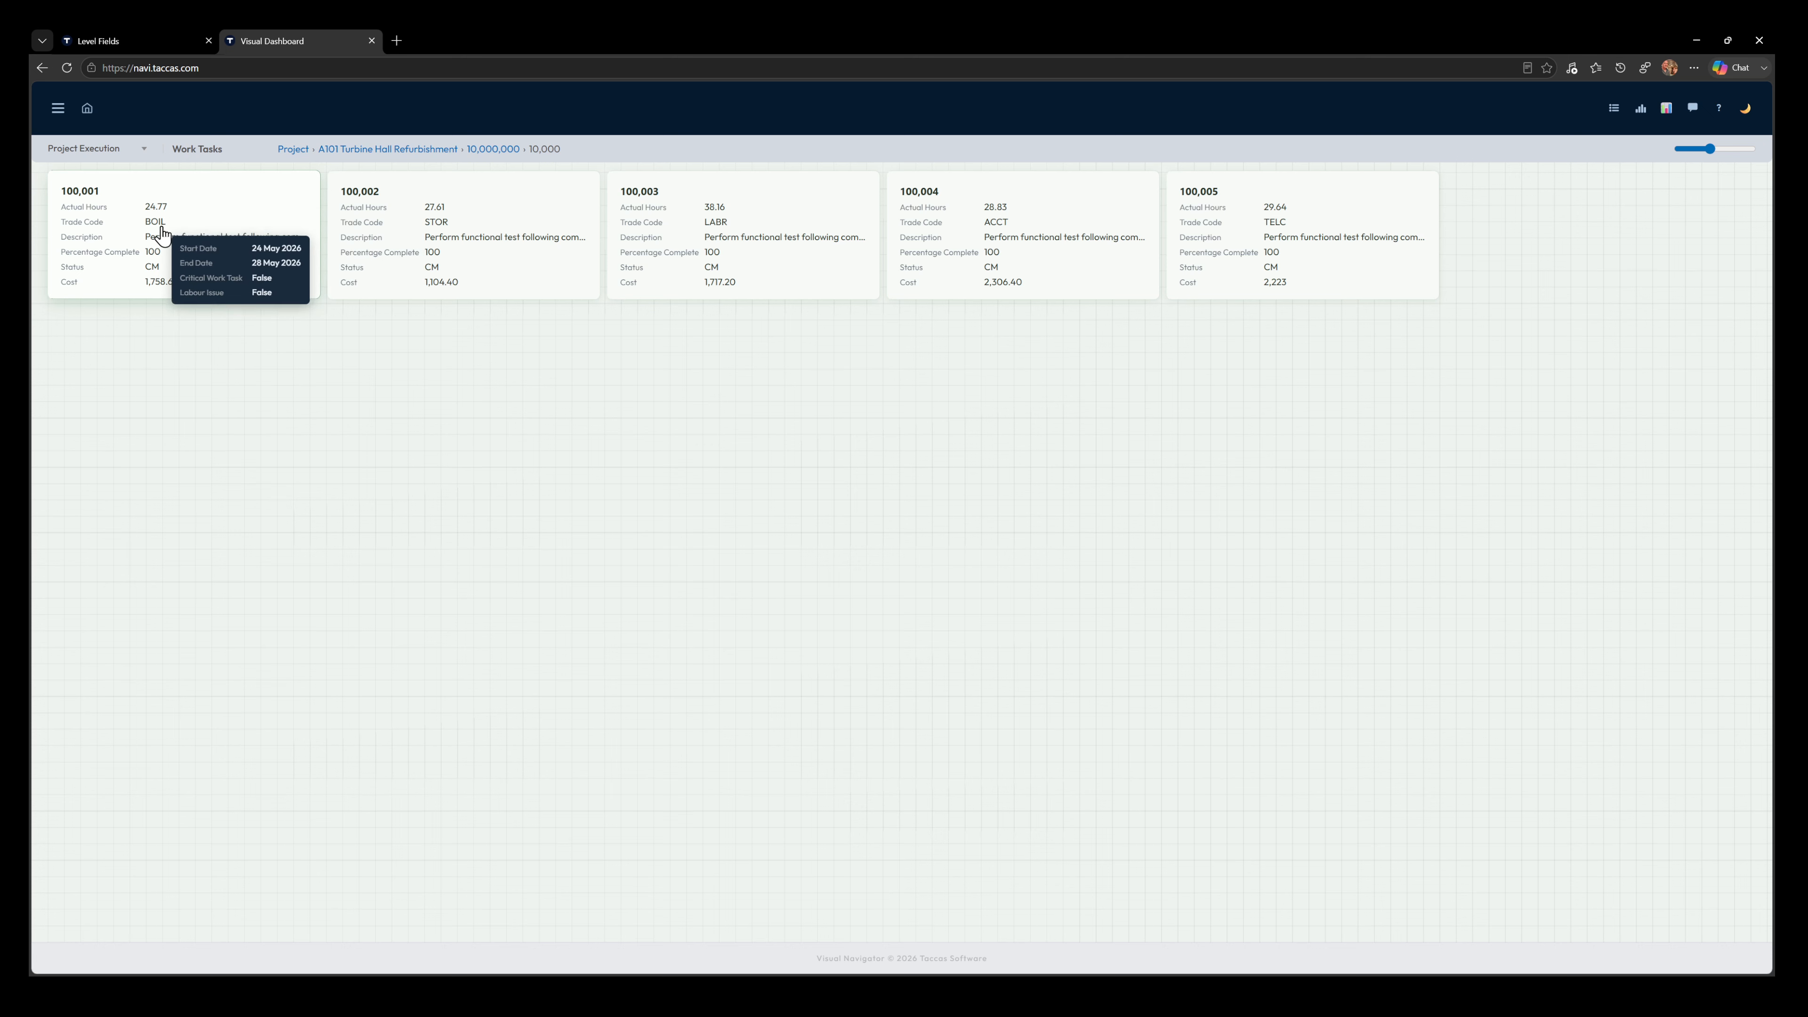
In the Work Tasks level's fields, set the number format of WorkTaskNumber to Plain — no separators, and save it
left_click(124, 38)
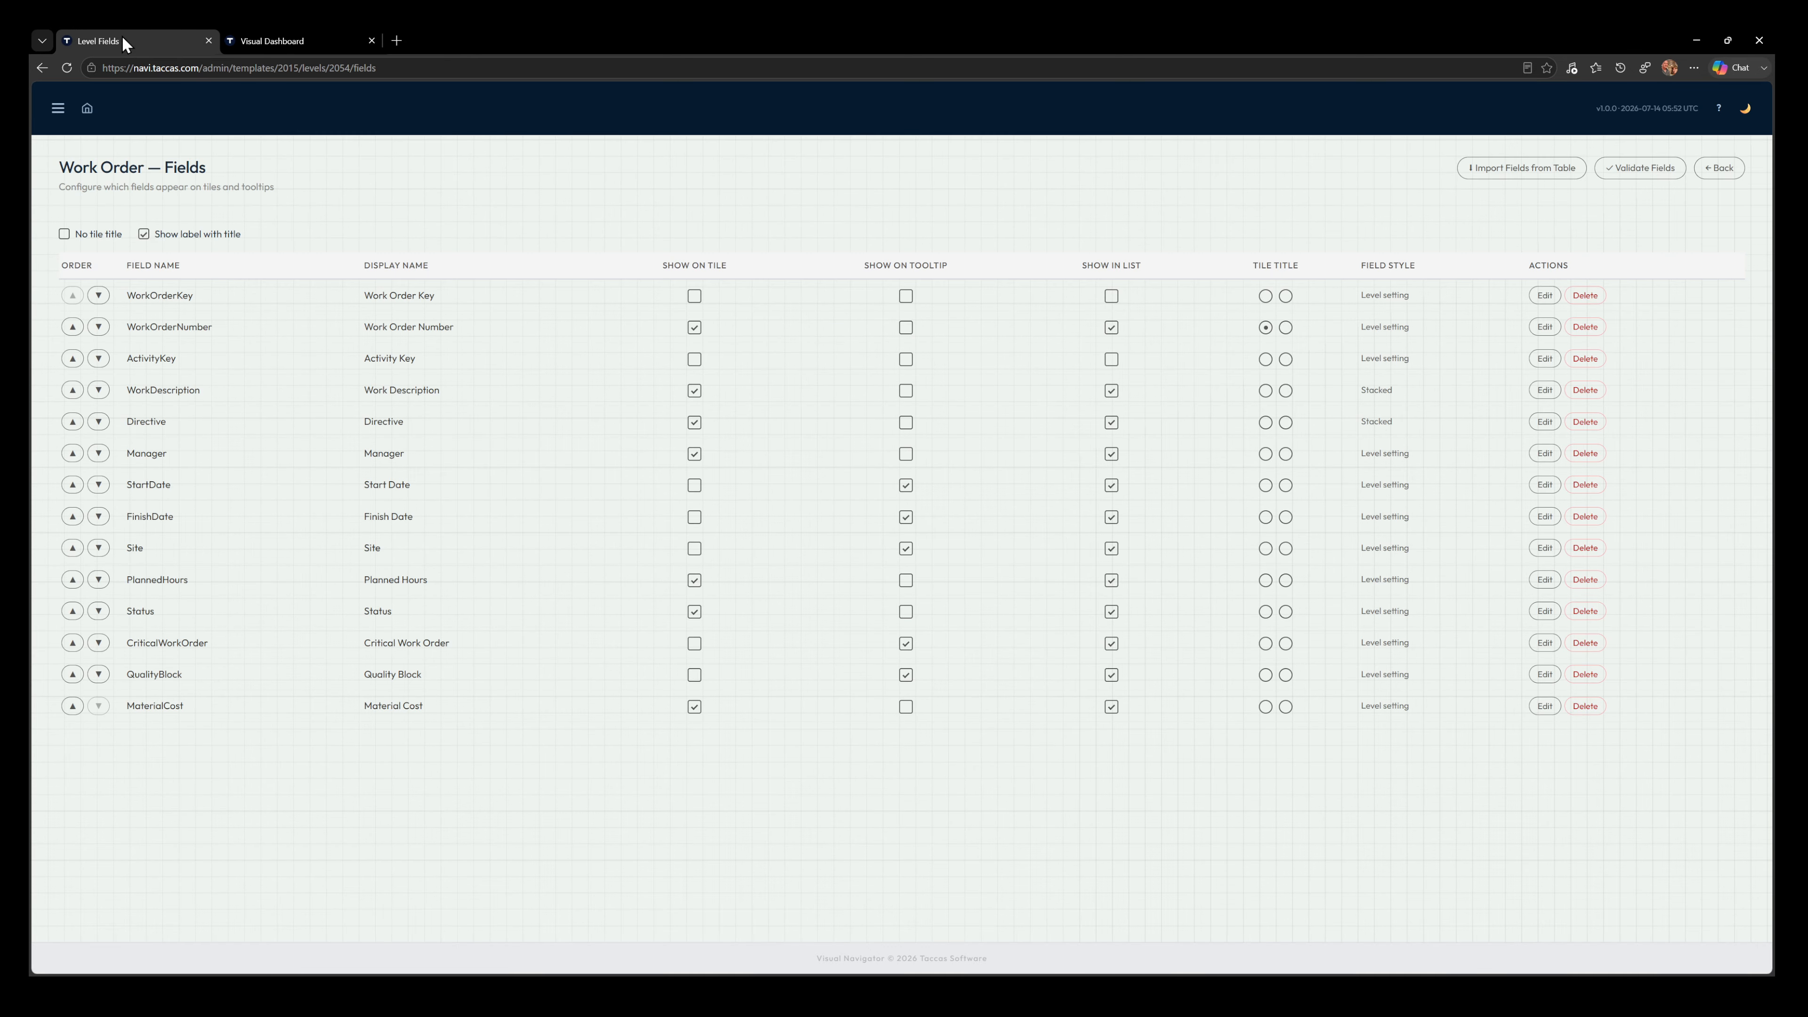
left_click(1719, 171)
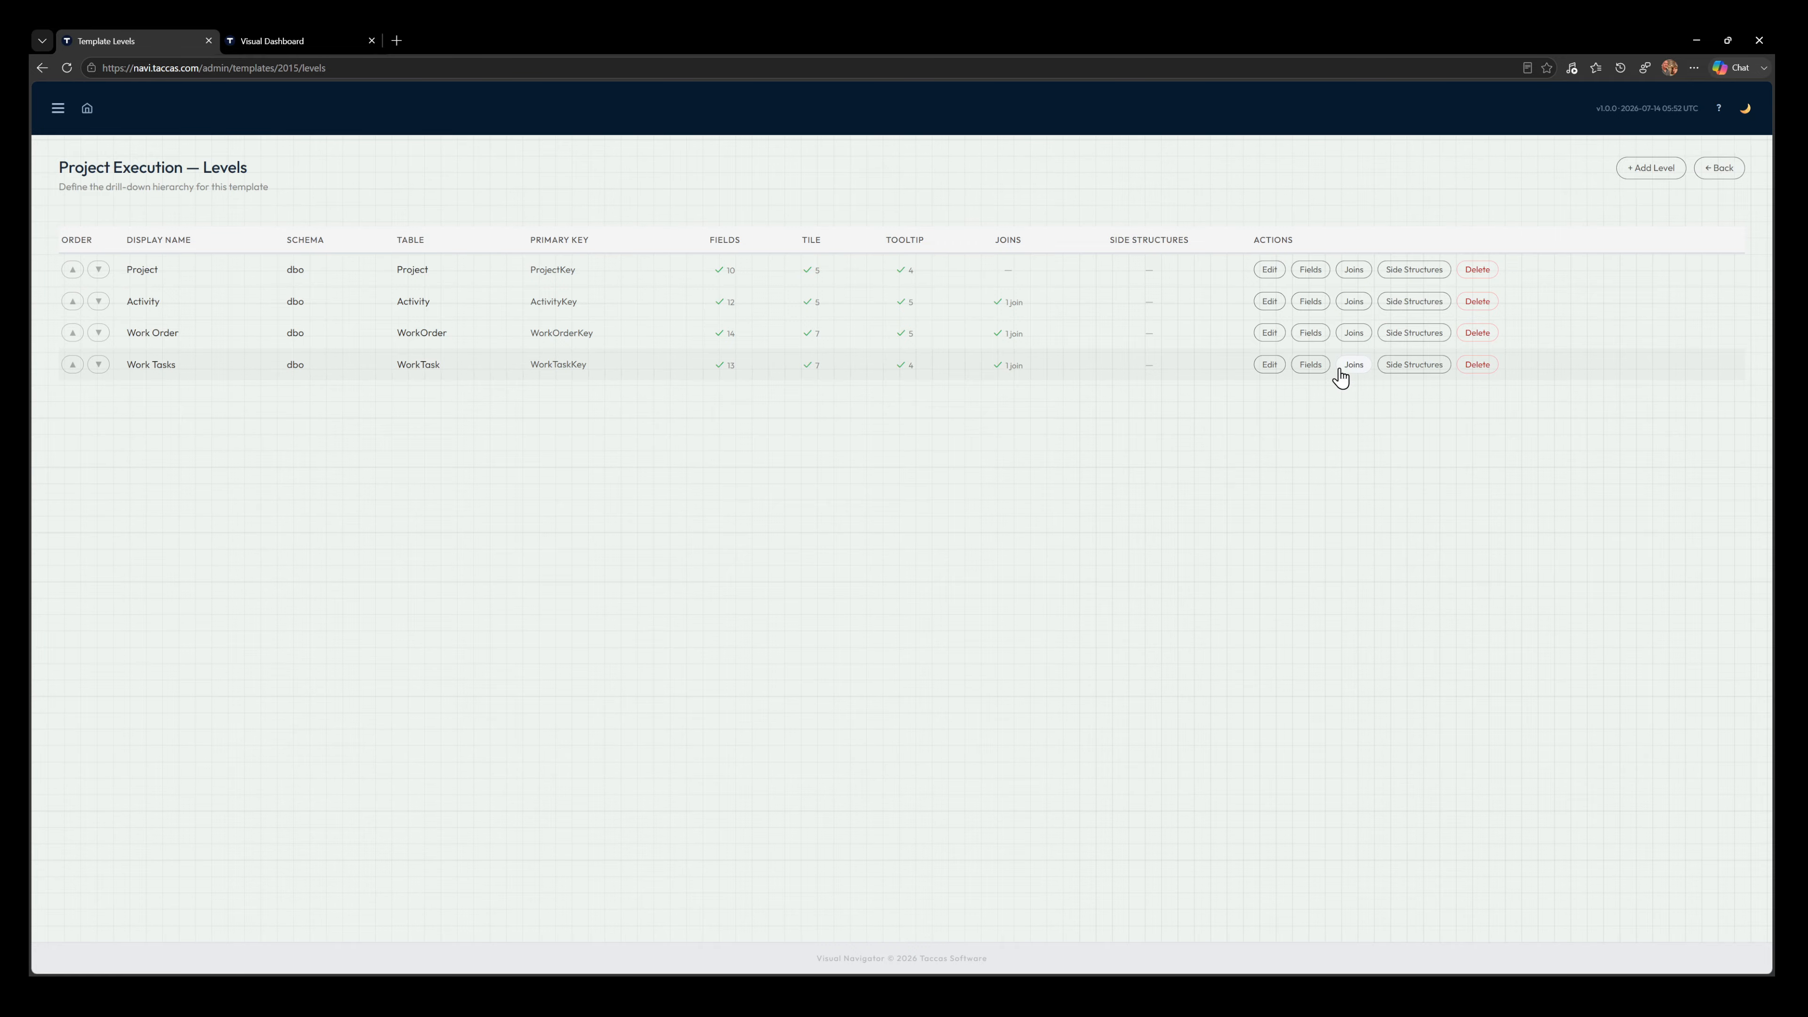
left_click(1312, 369)
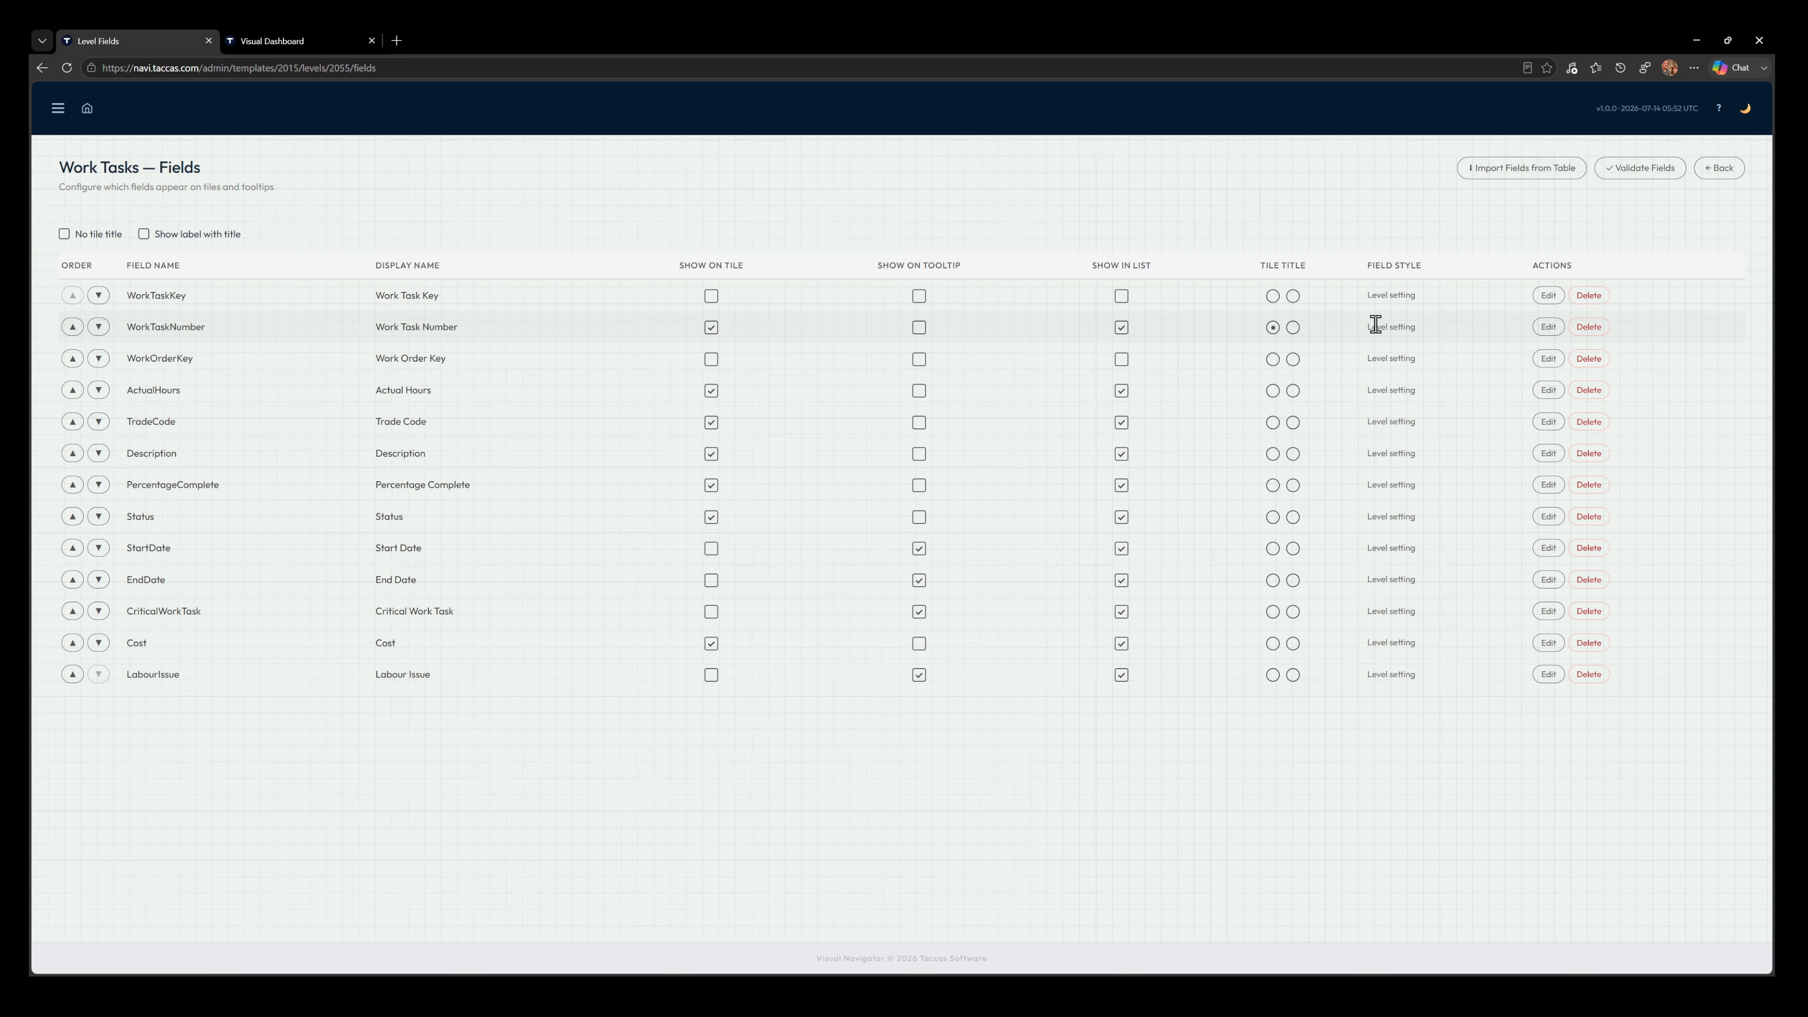
left_click(1548, 327)
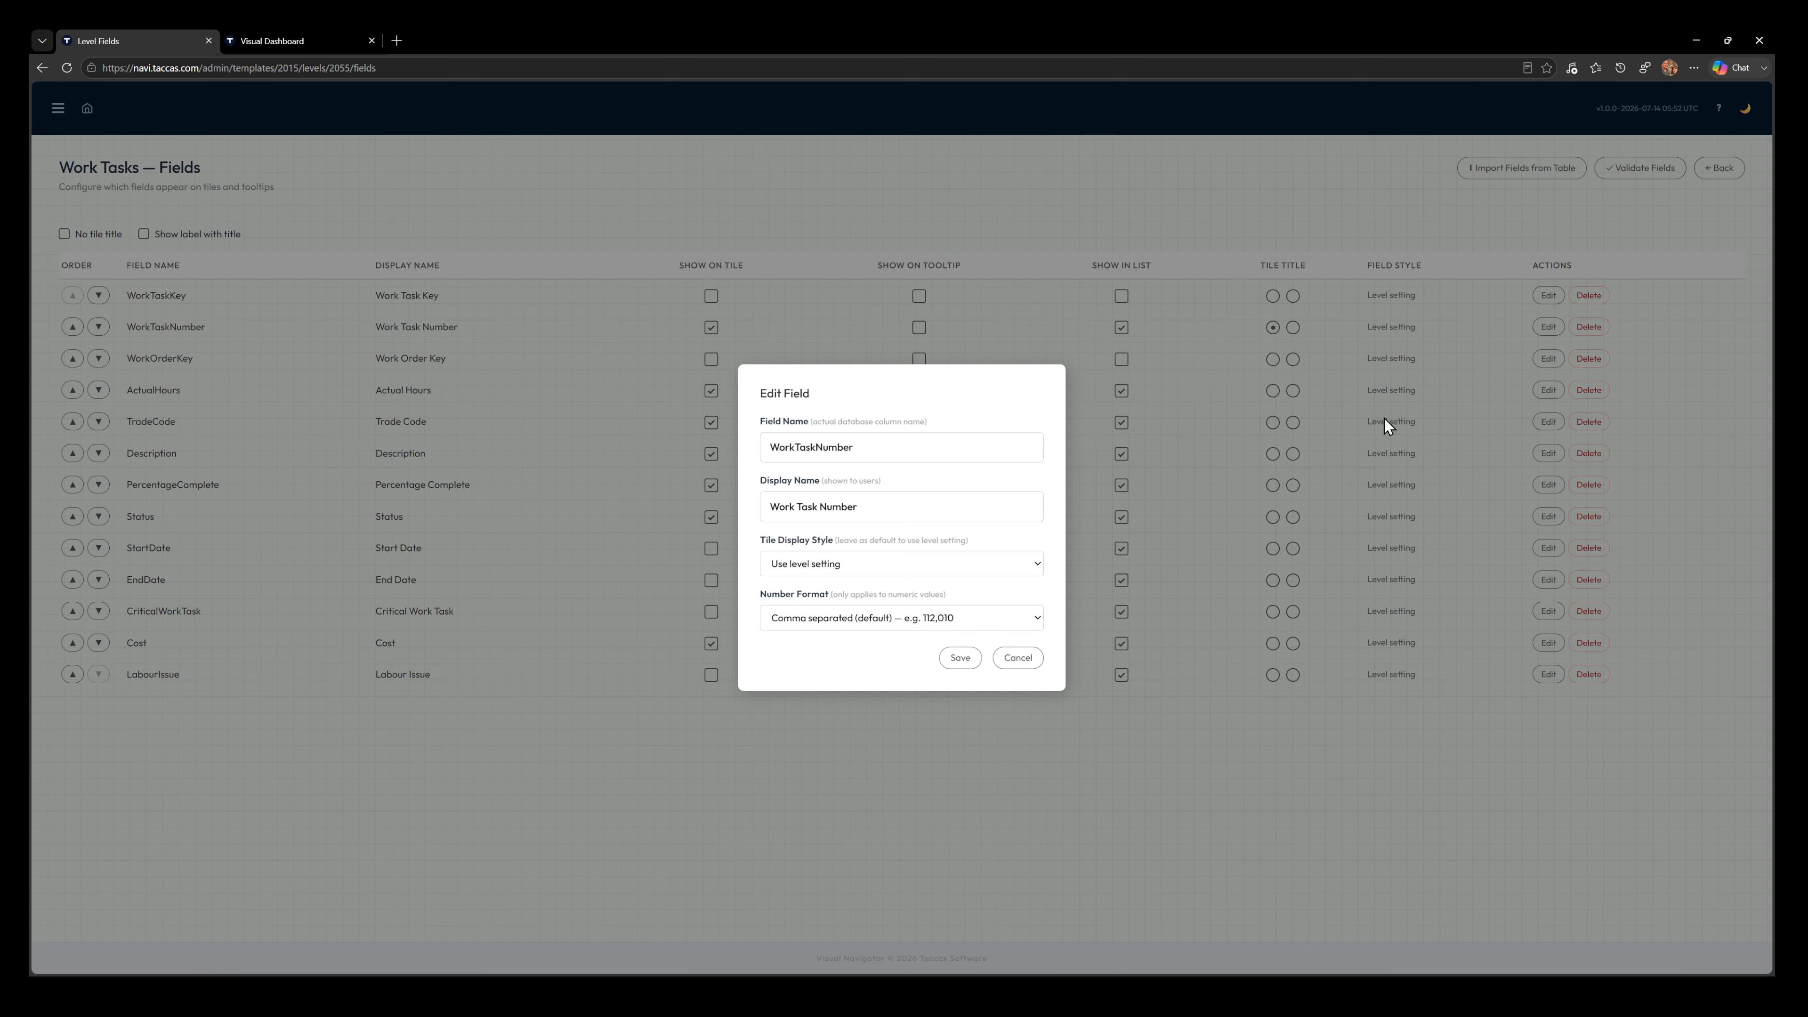
left_click(1036, 619)
left_click(962, 641)
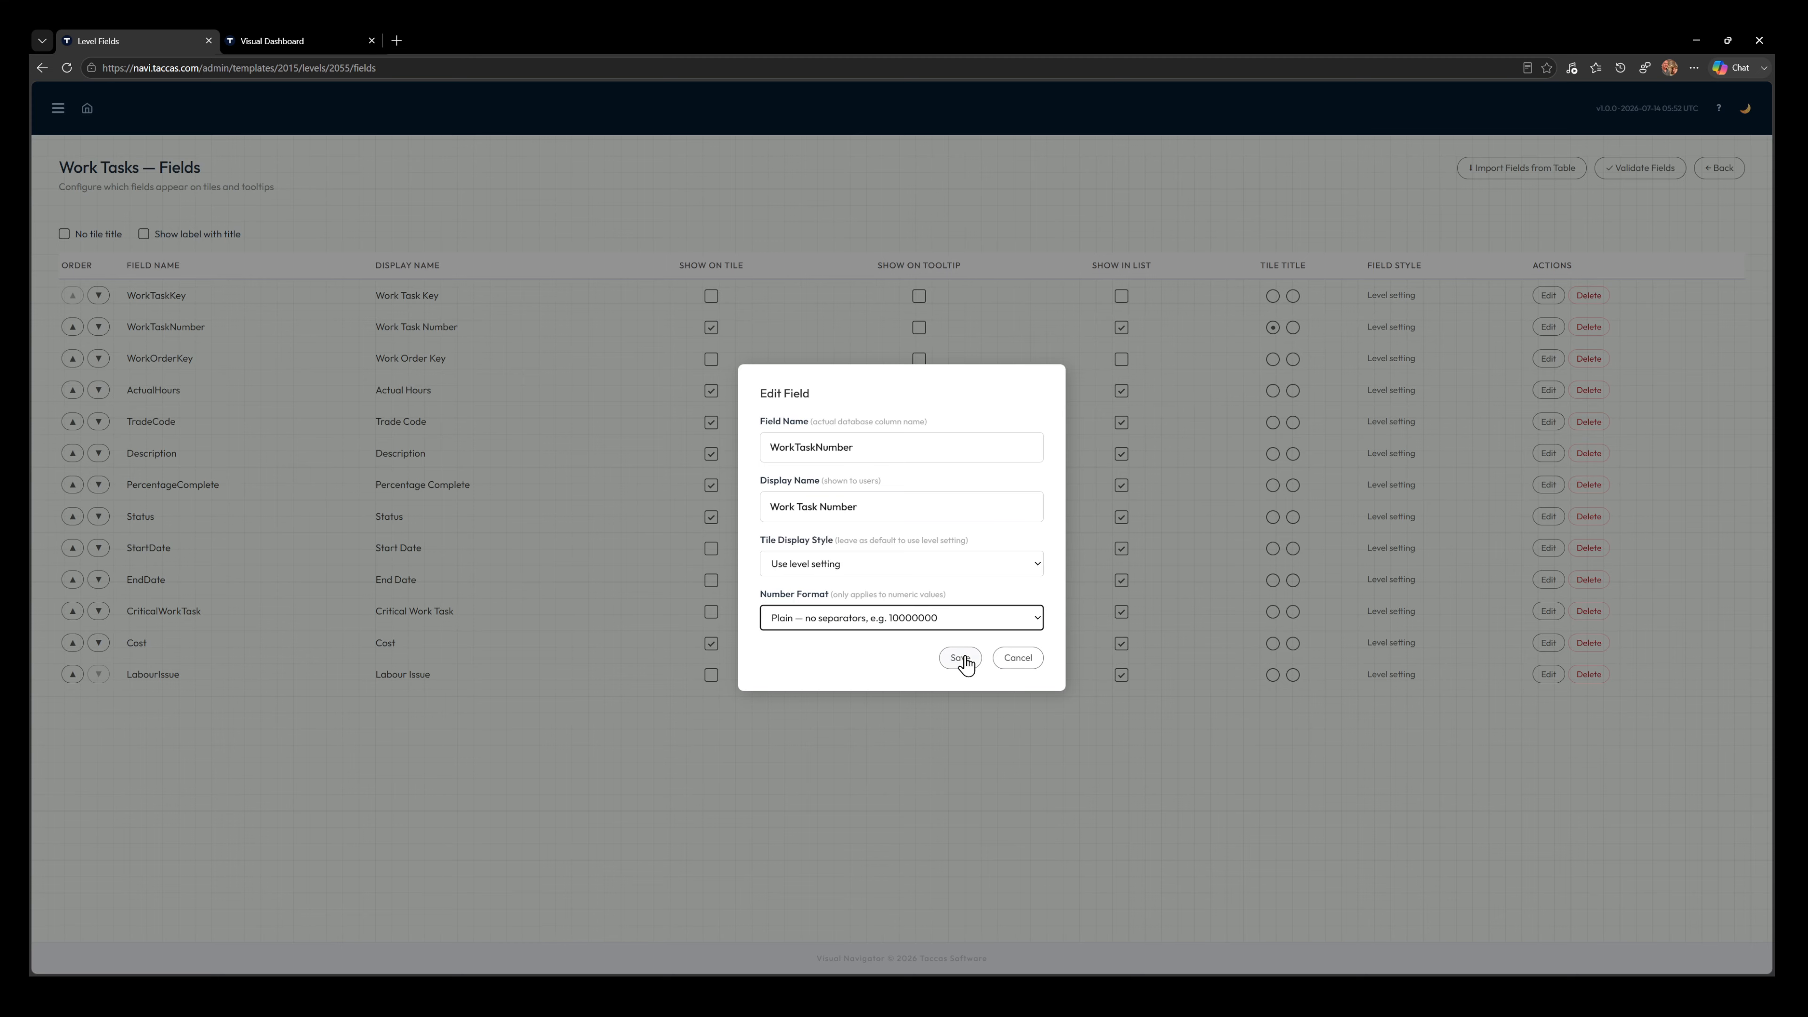
left_click(960, 658)
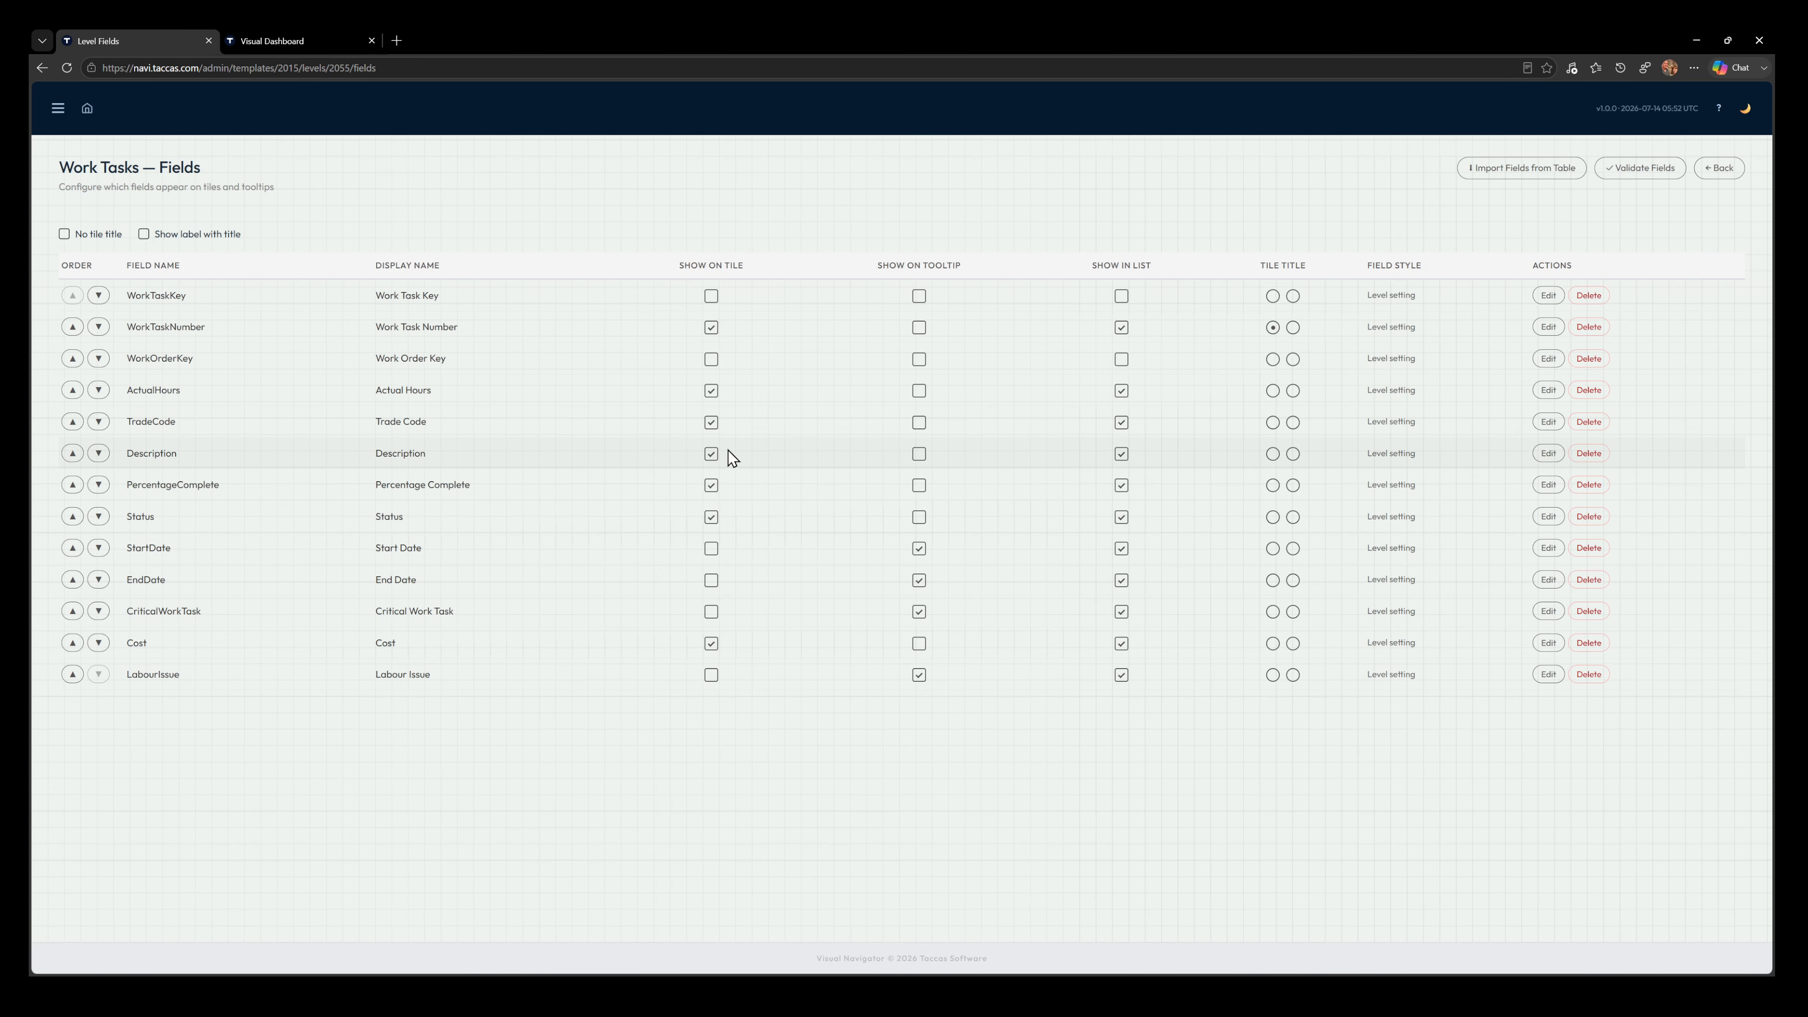
Set the Work Tasks level's Description field to the Stacked tile display style, save it, and move ActualHours below TradeCode
left_click(1548, 454)
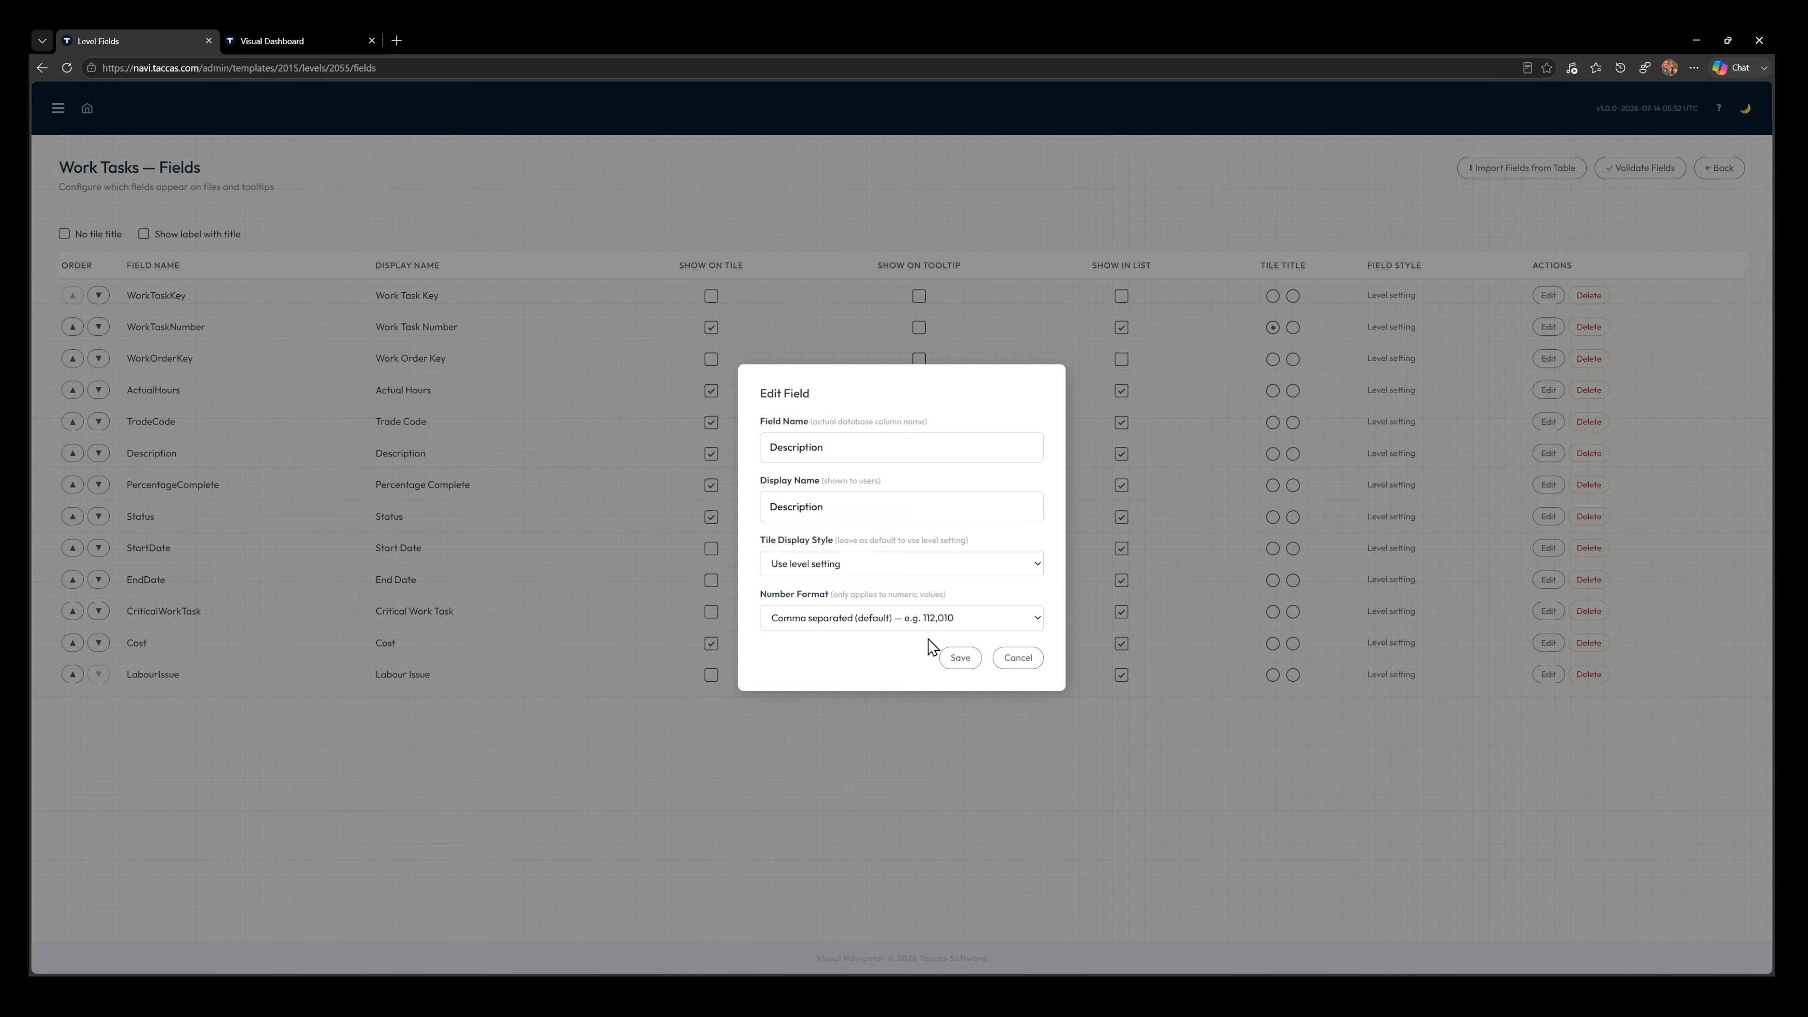
key("Down")
left_click(960, 657)
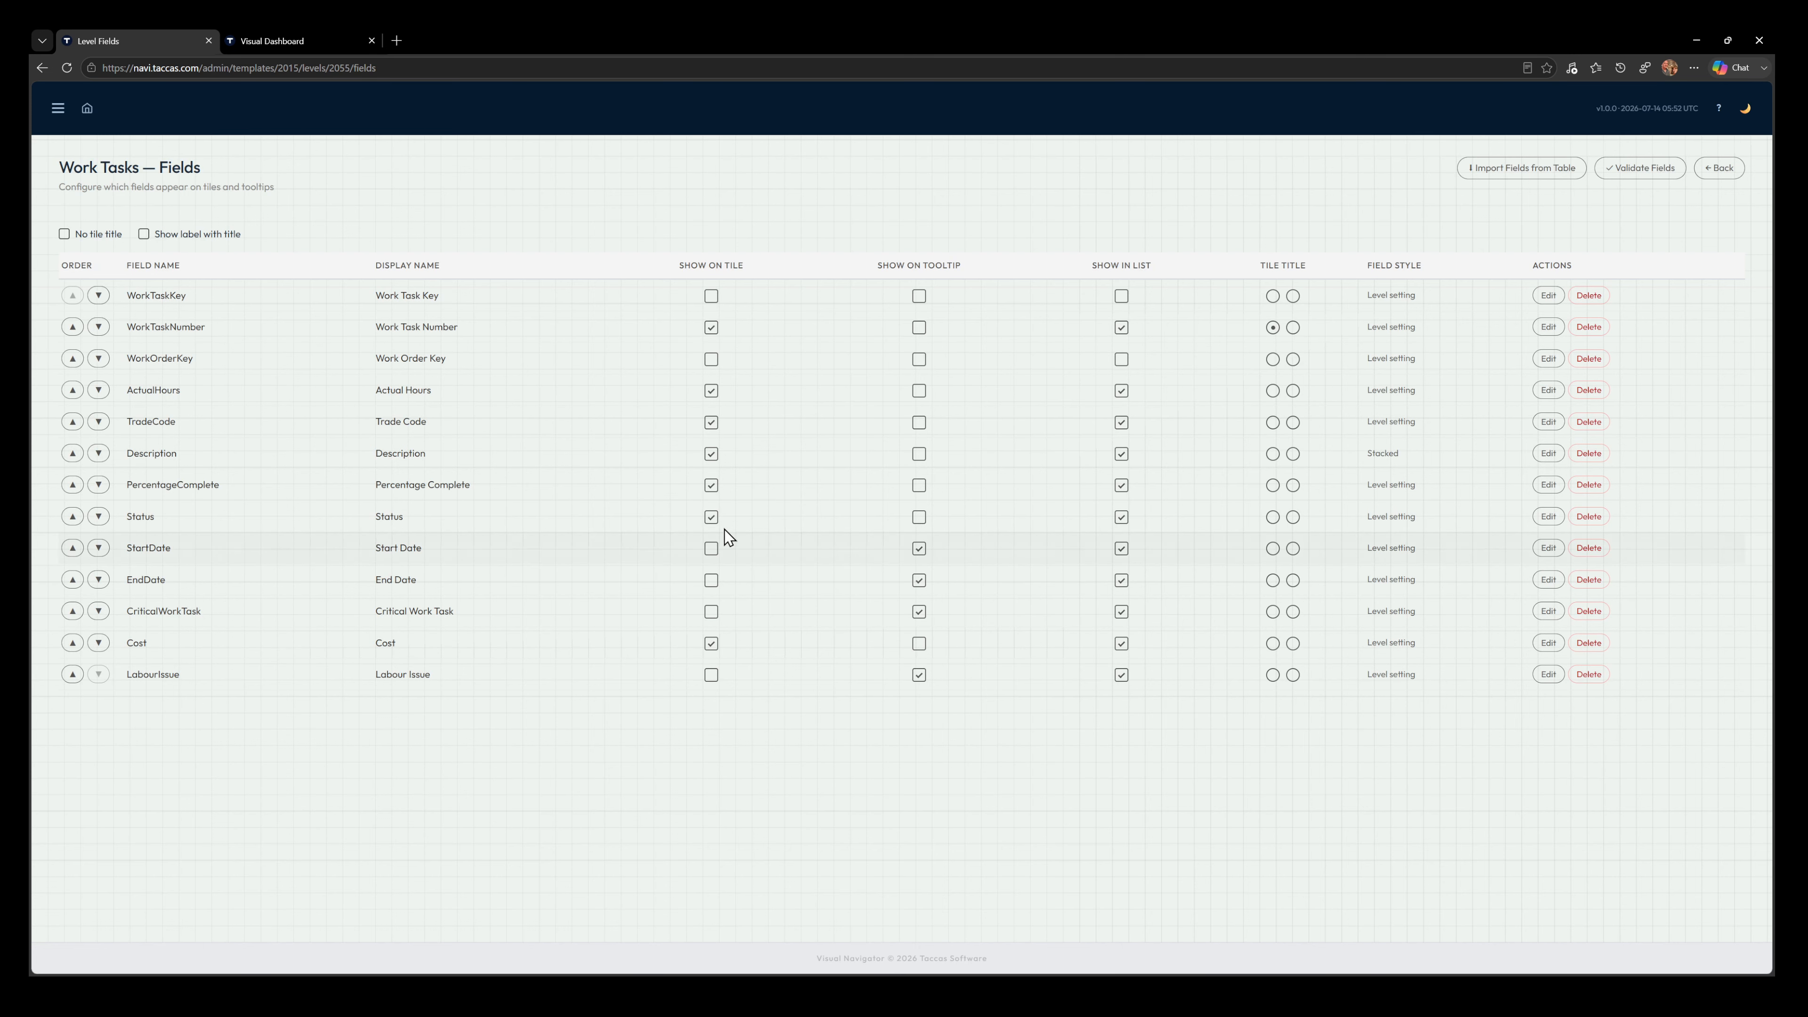
left_click(100, 393)
Reload the dashboard and drill down through A101 Turbine Hall Refurbishment to check the work task tiles of work order 10000
left_click(286, 43)
left_click(66, 68)
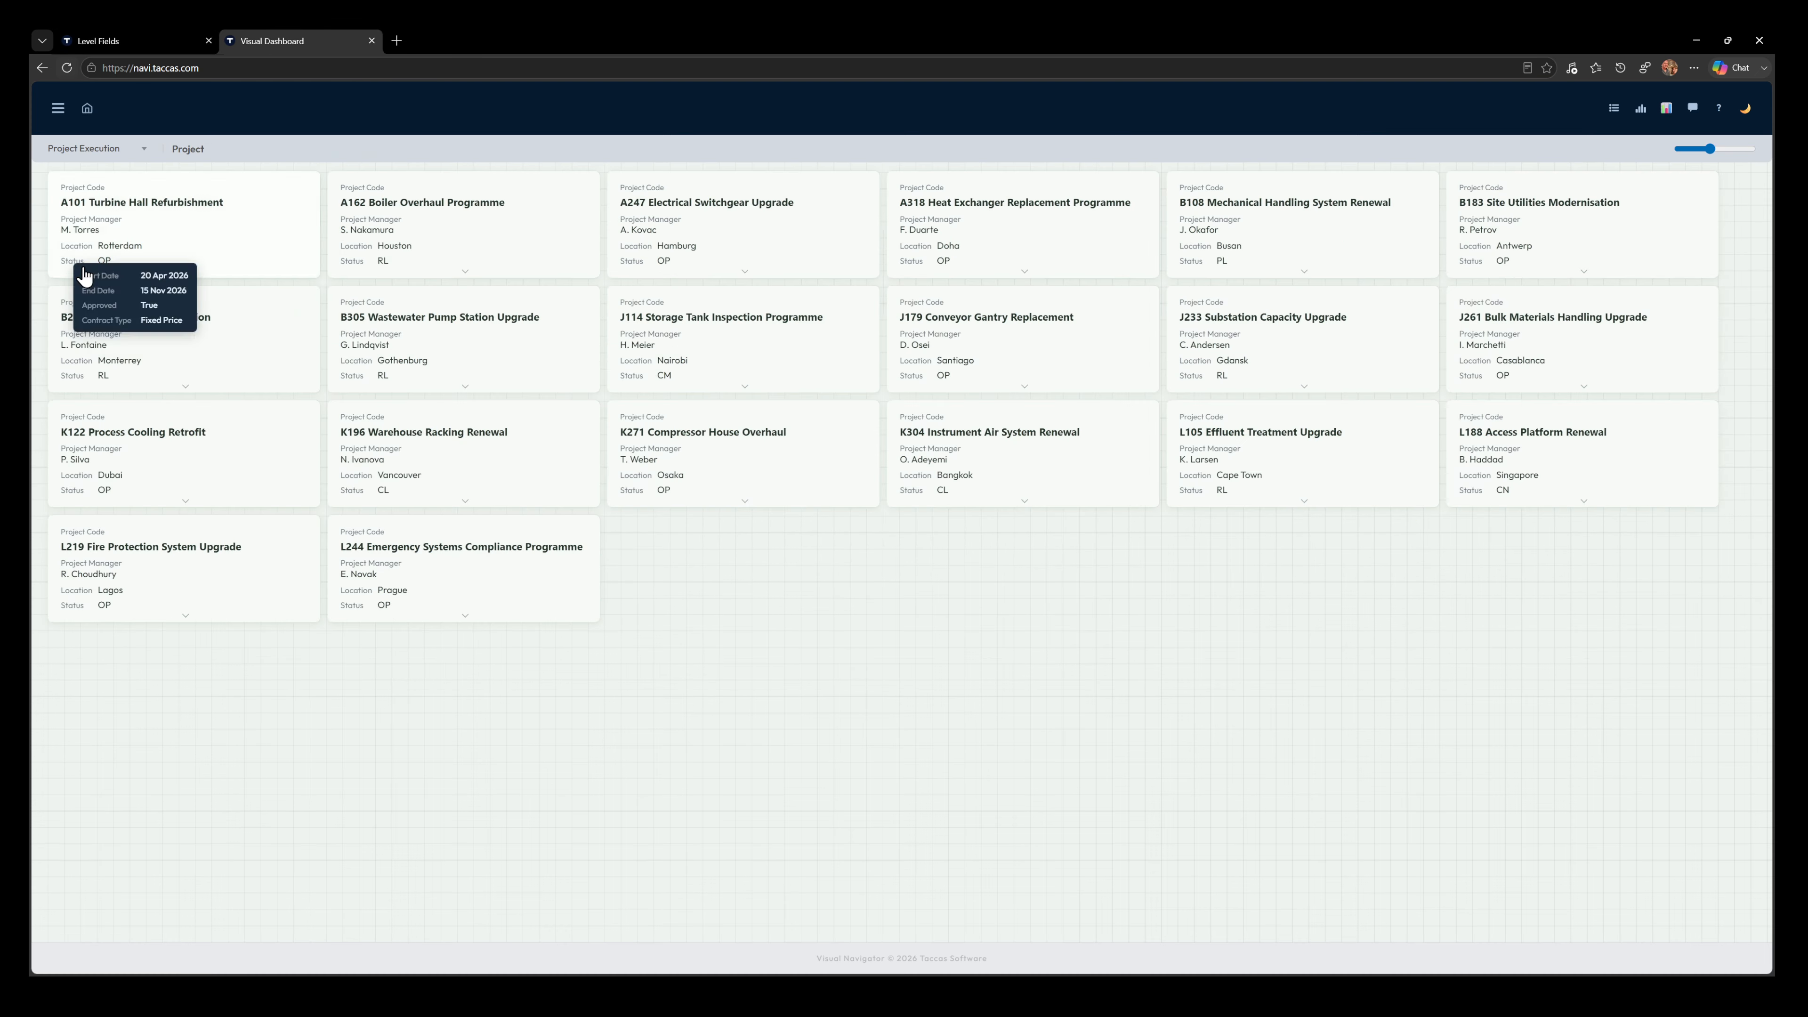
mouse_move(196, 292)
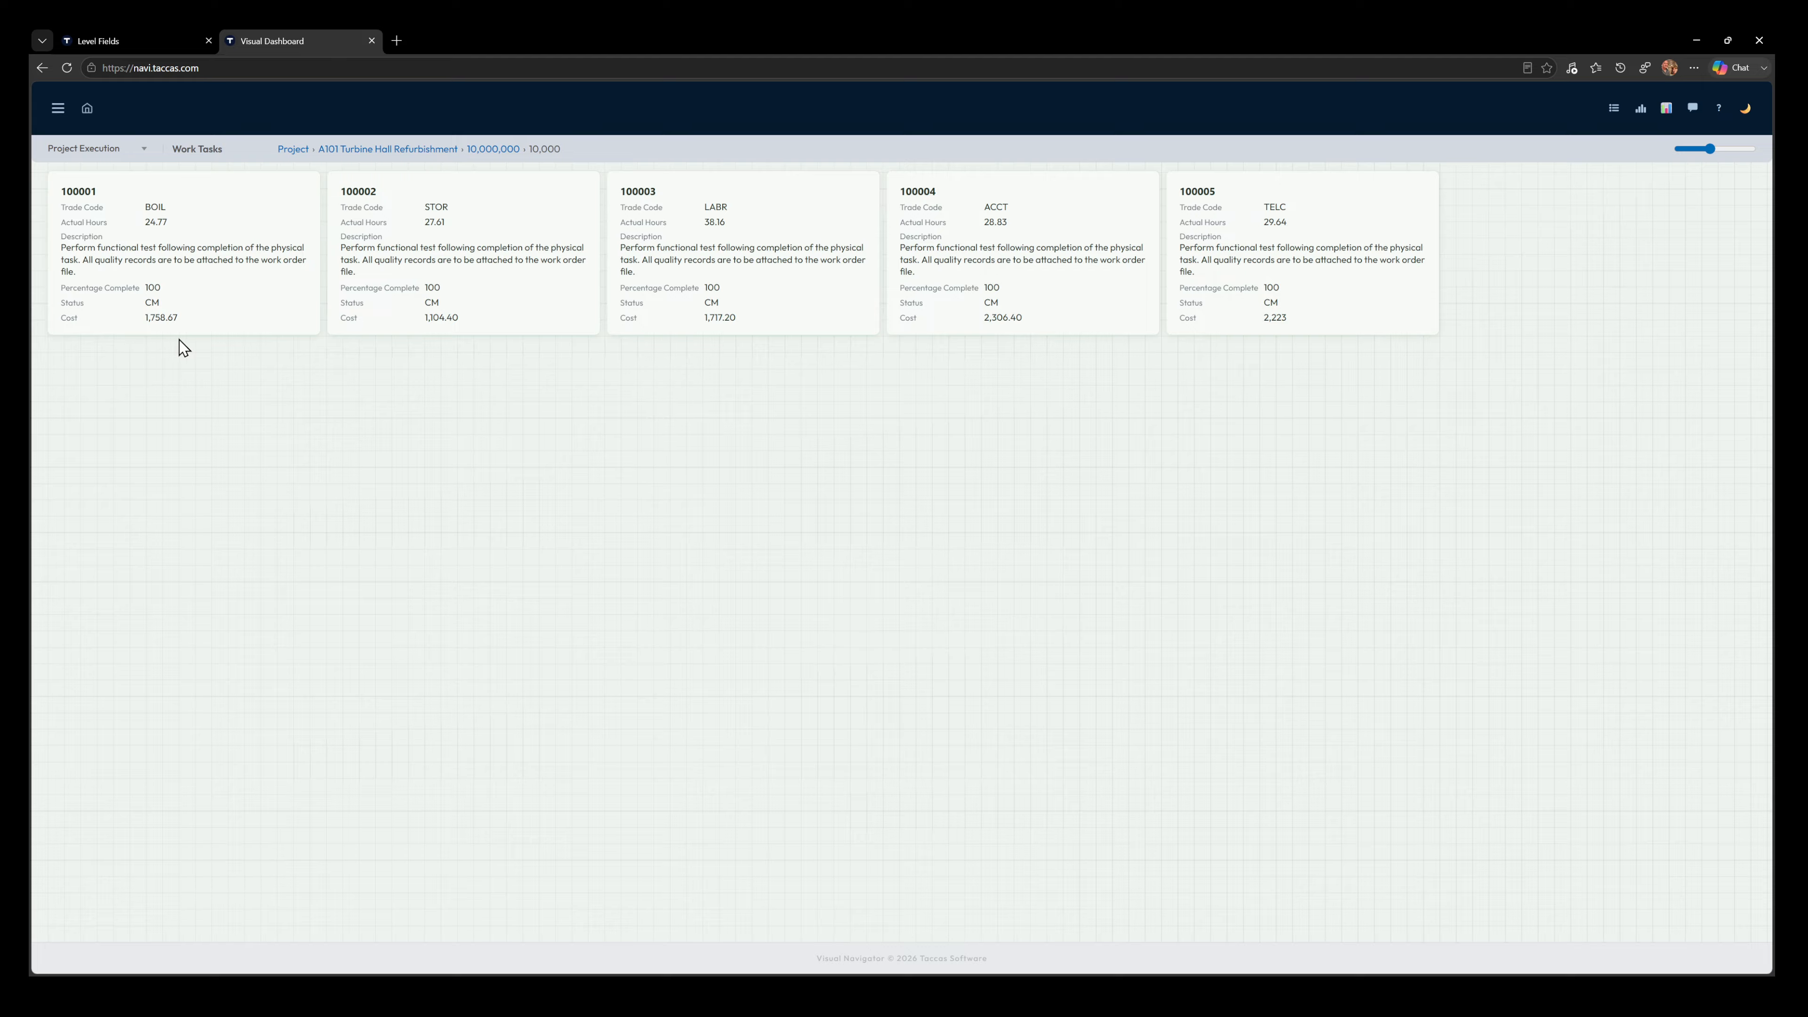
mouse_move(745, 265)
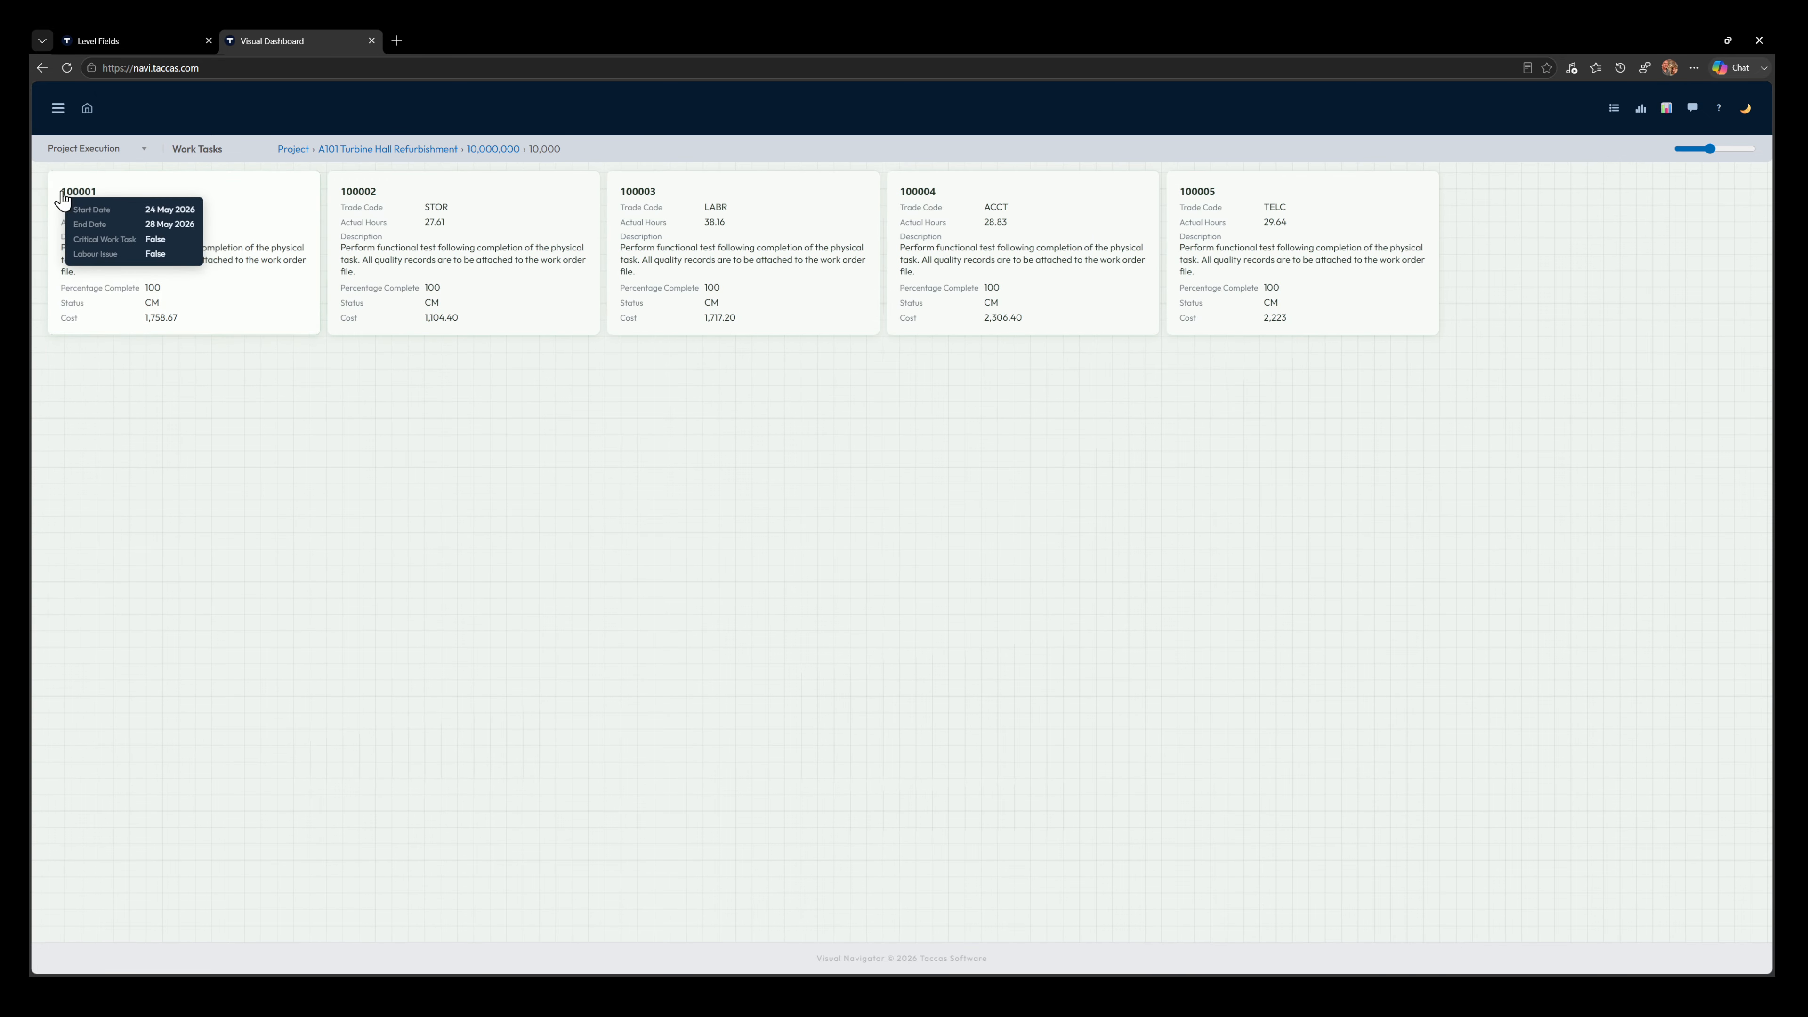
Turn on Show label with title for the Work Tasks level, reload the dashboard, and drill back down to work order 10000's tasks
left_click(137, 38)
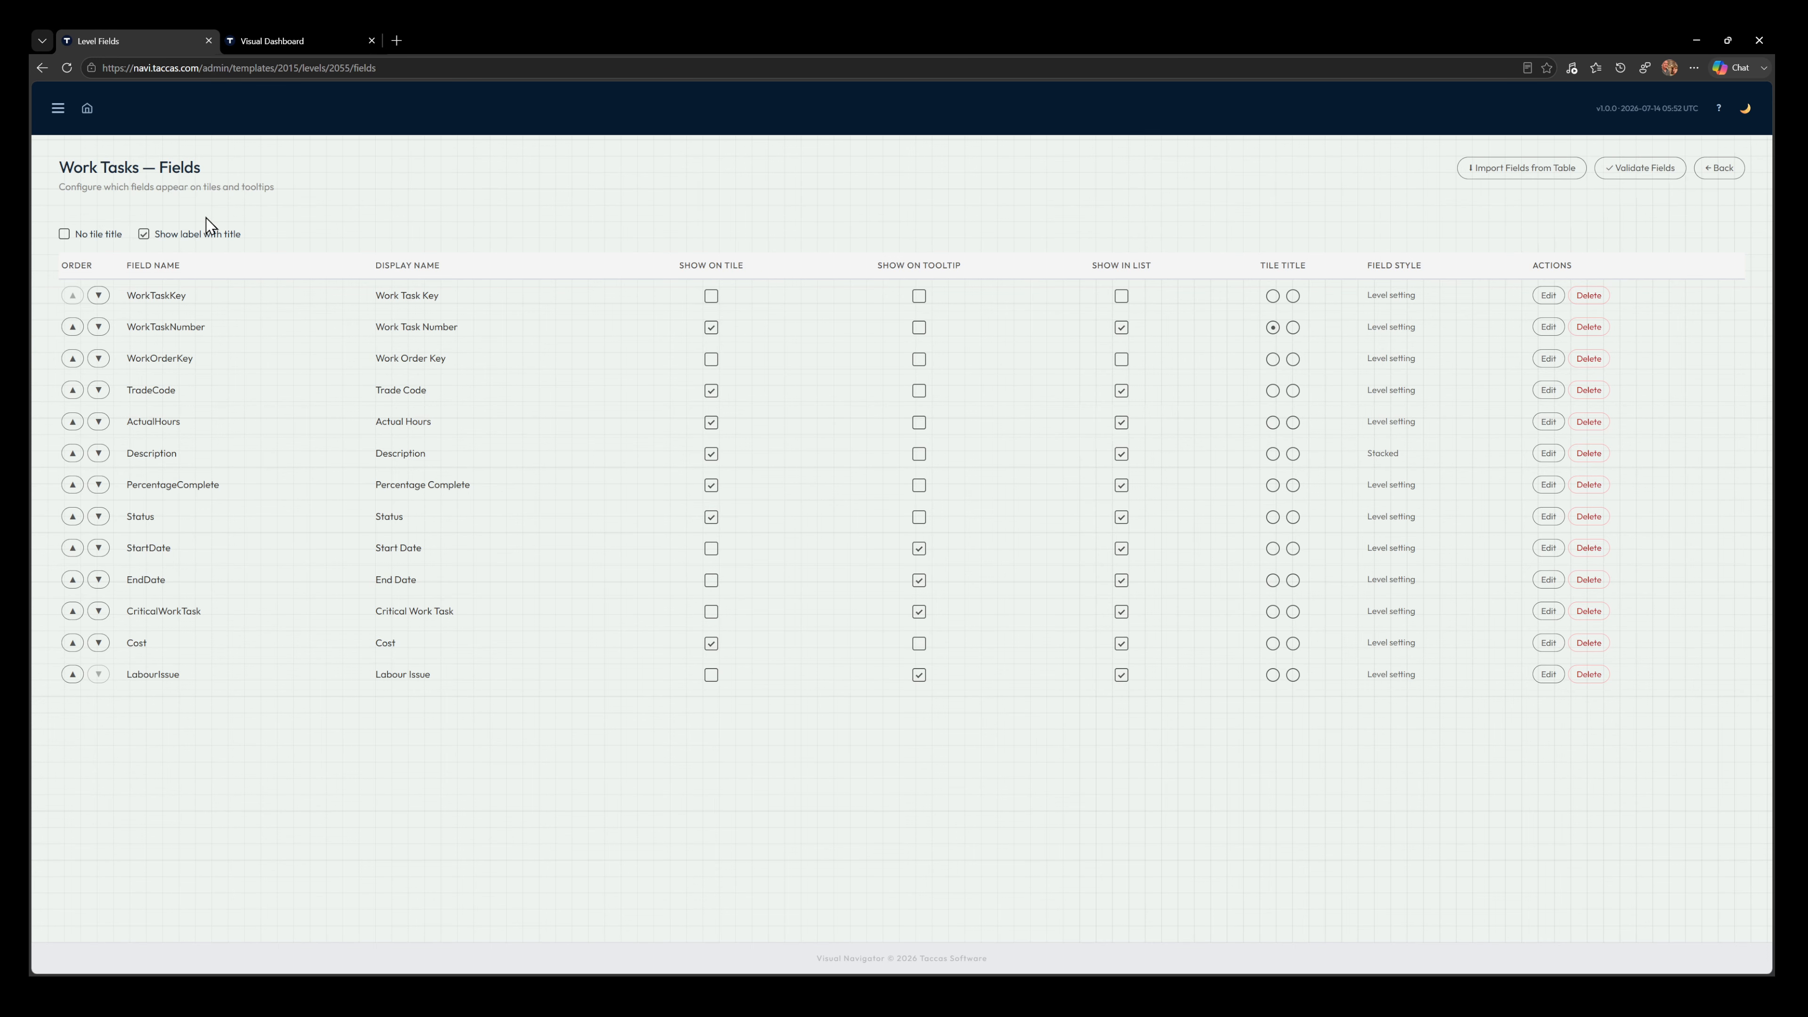
left_click(303, 41)
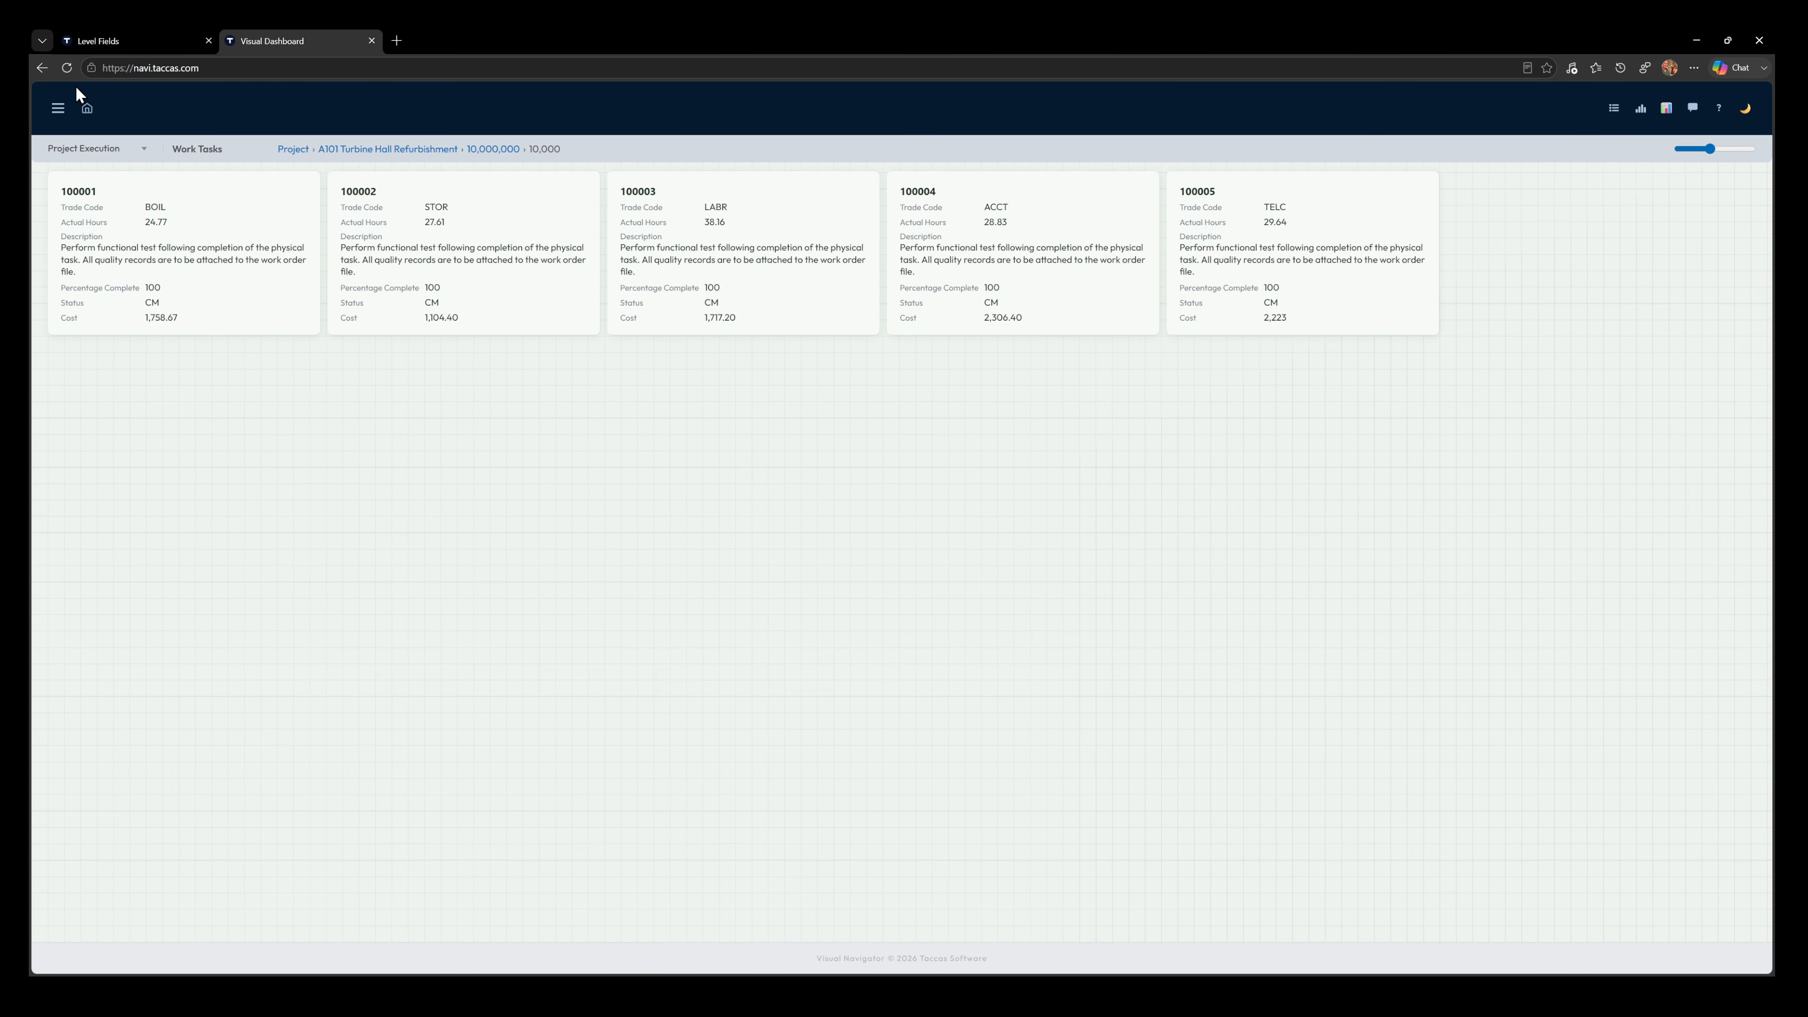
left_click(67, 68)
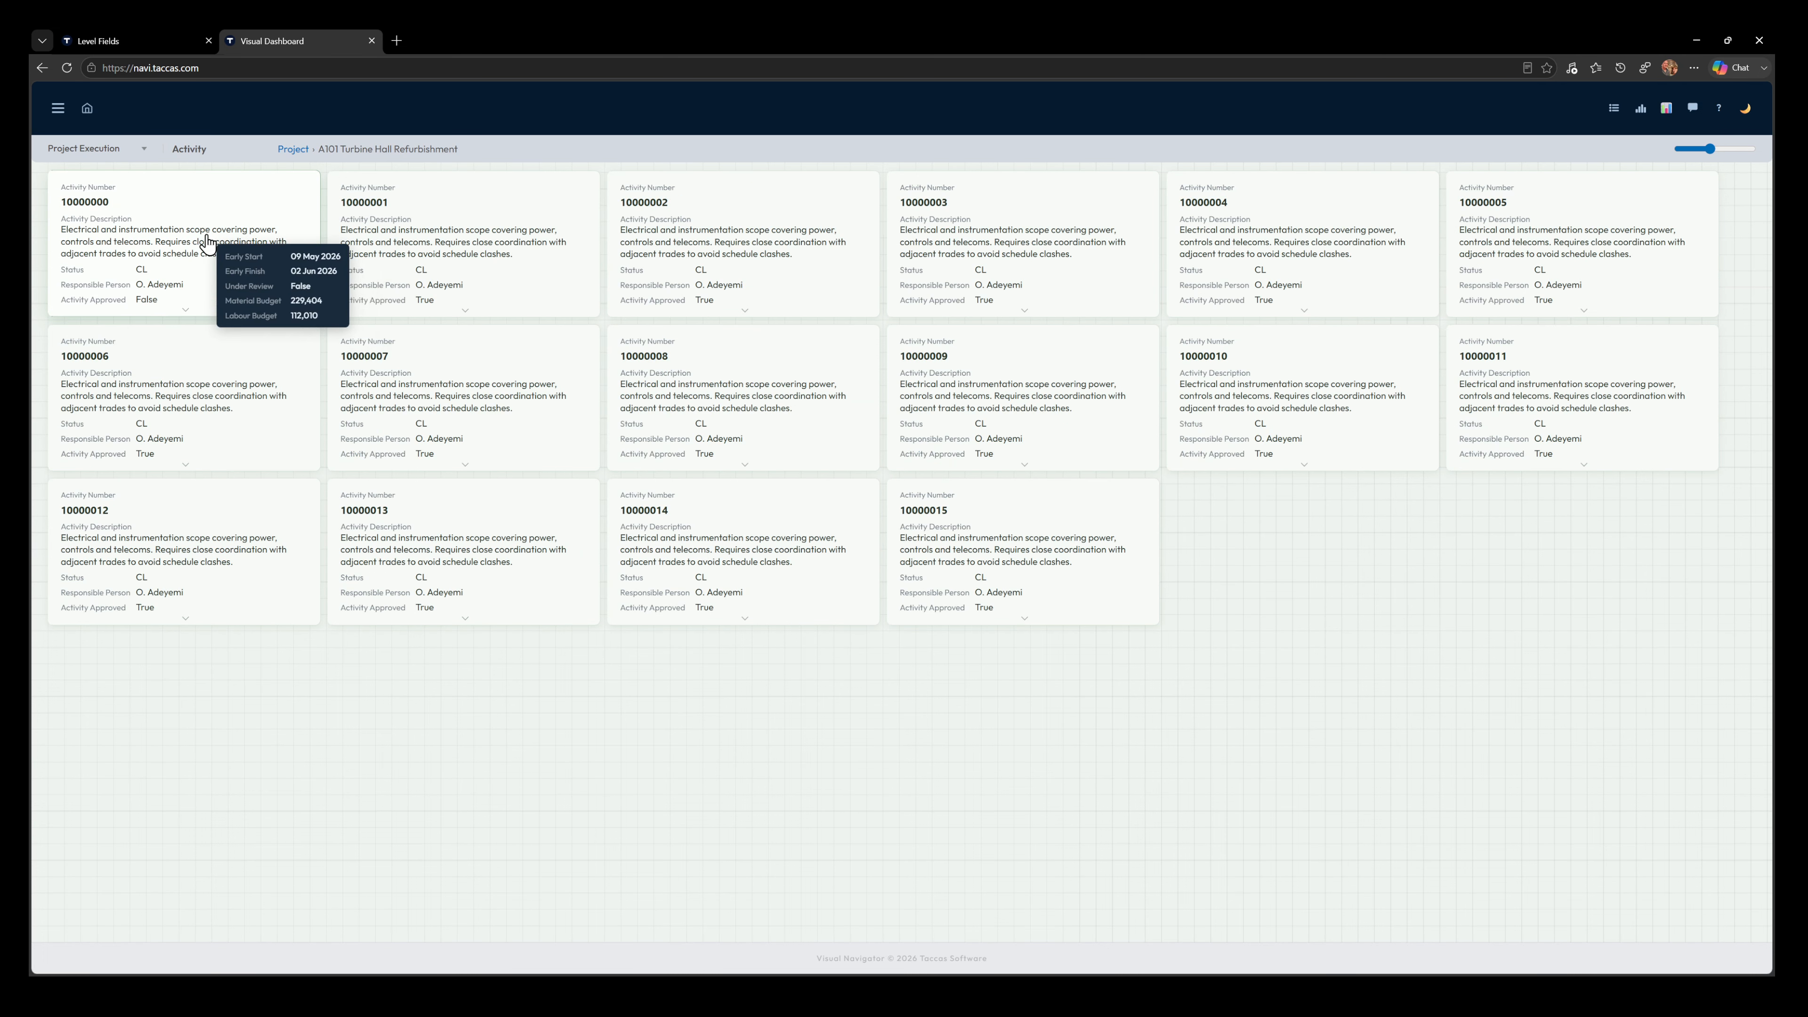
left_click(210, 269)
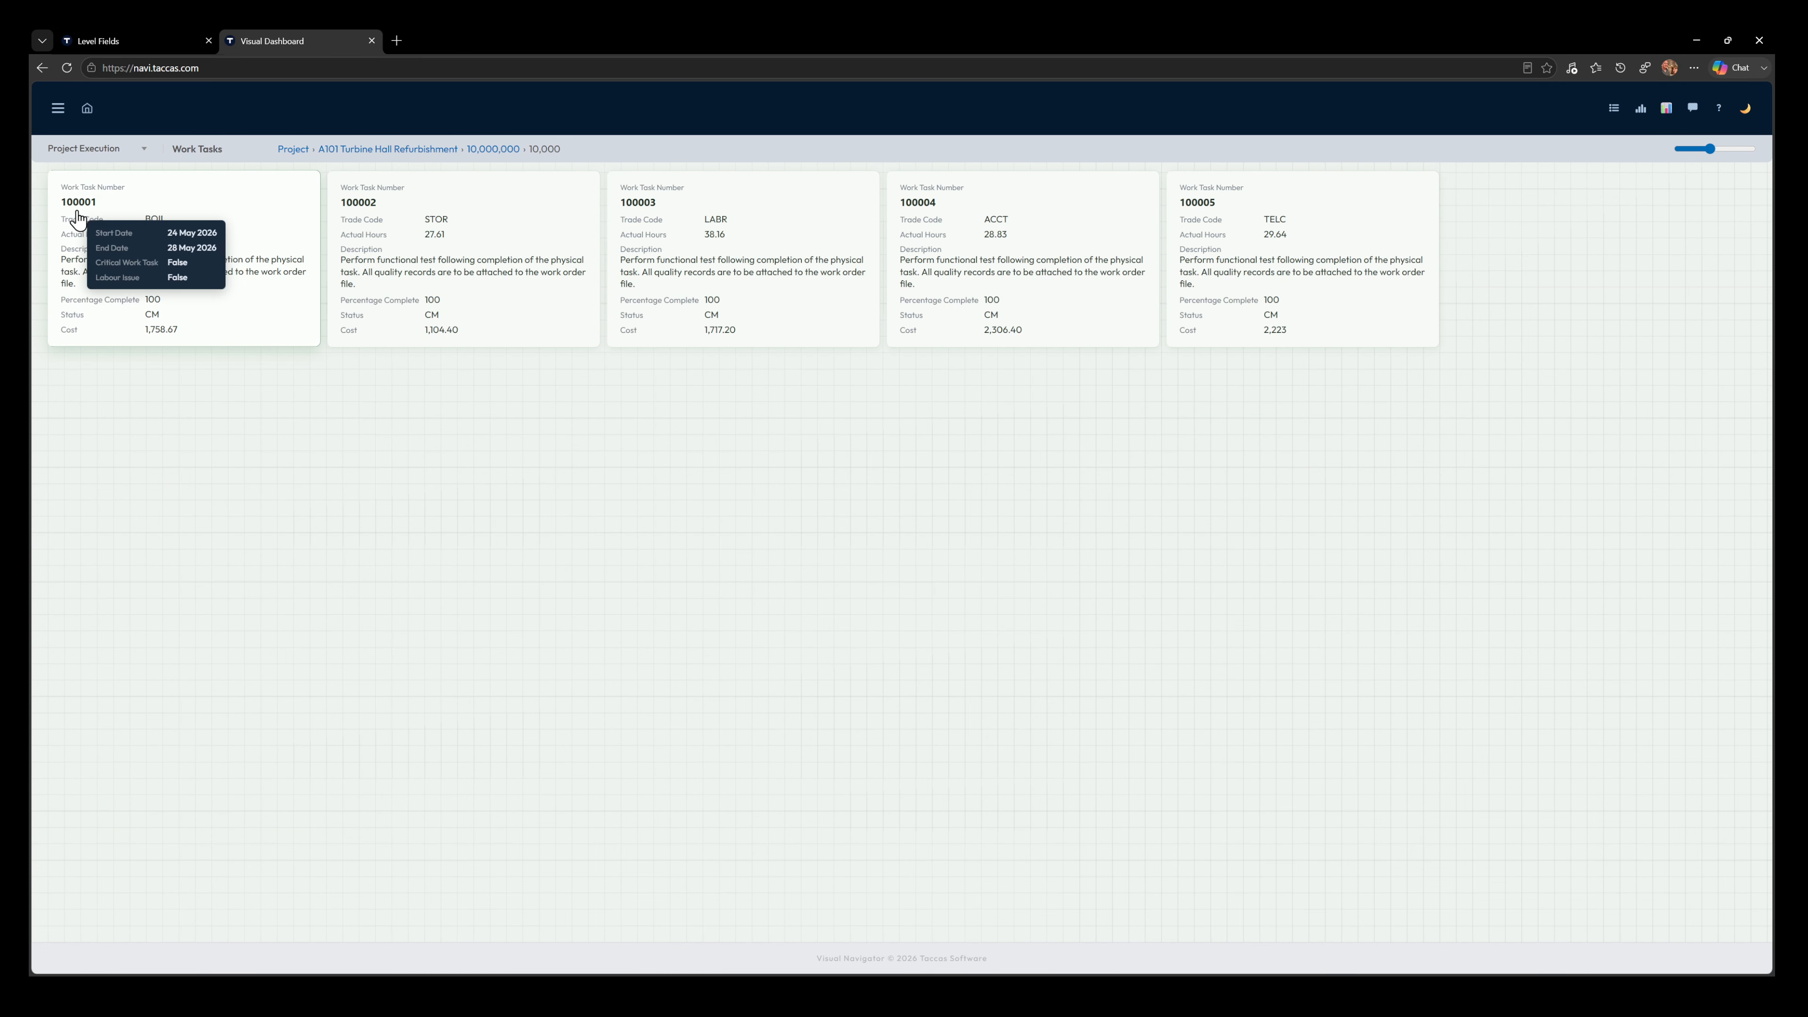